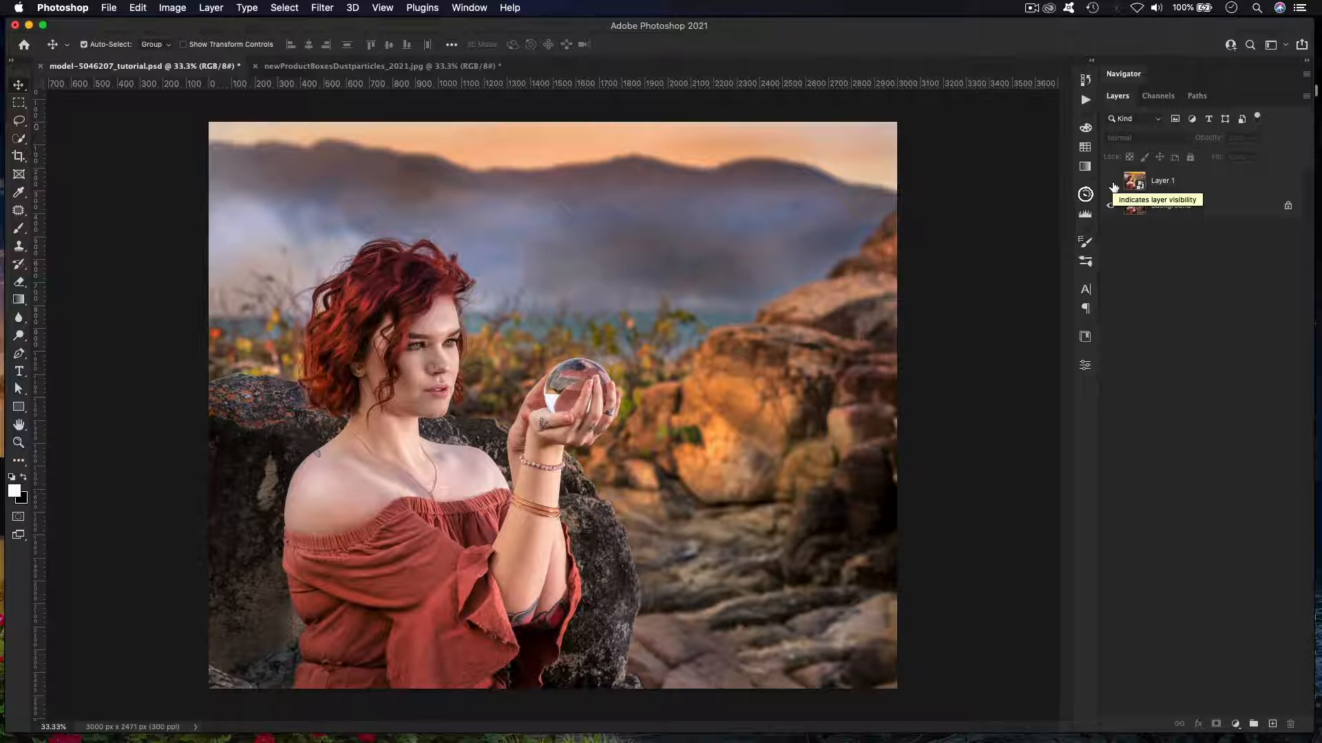
Step: Replace the finished glow-effect layer with a new empty layer above the Background and activate the Brush tool
left_click(1111, 182)
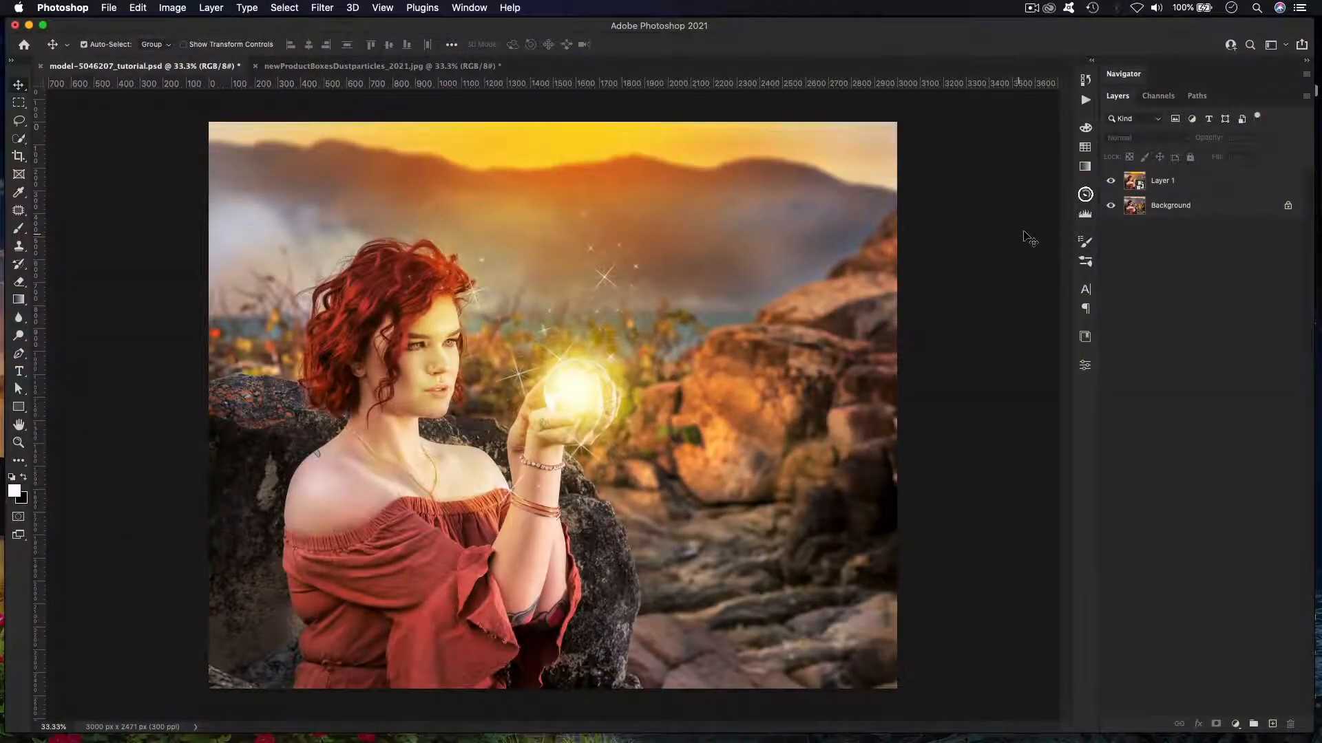
left_click(1109, 183)
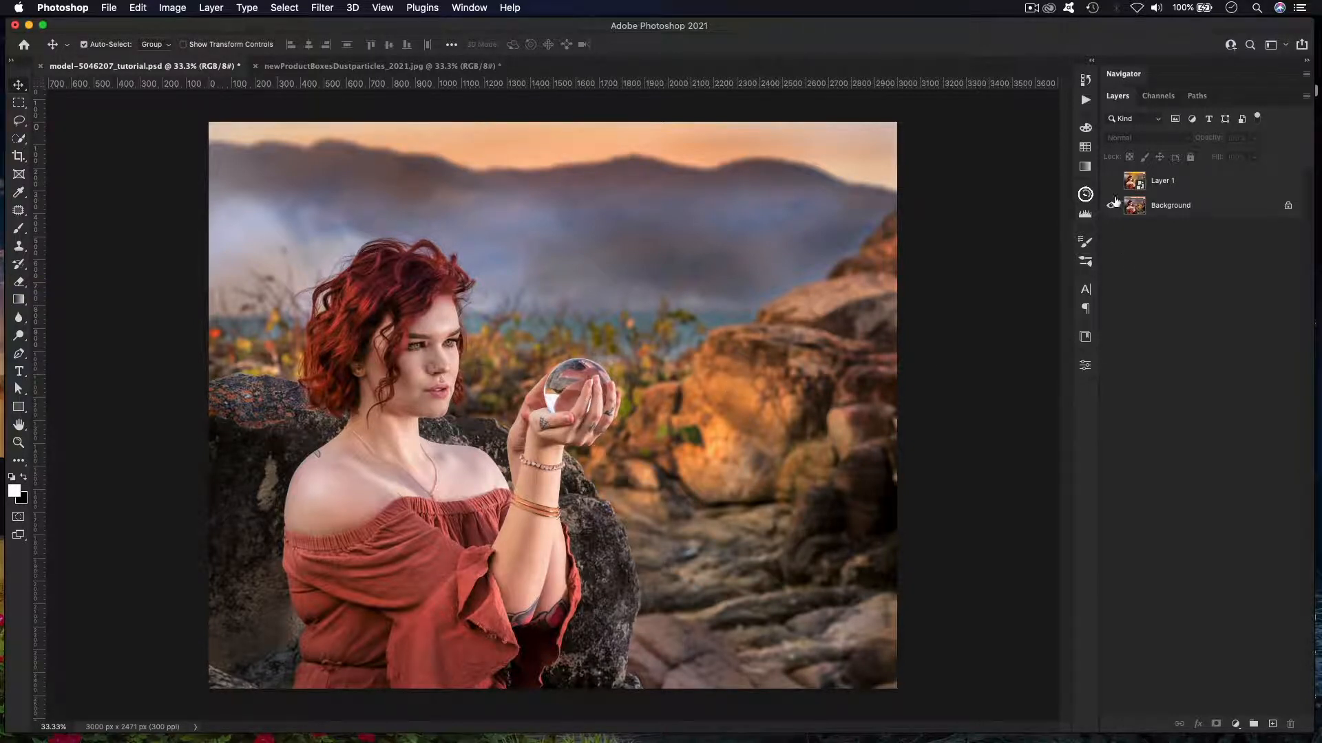
left_click_drag(1188, 182, 1292, 722)
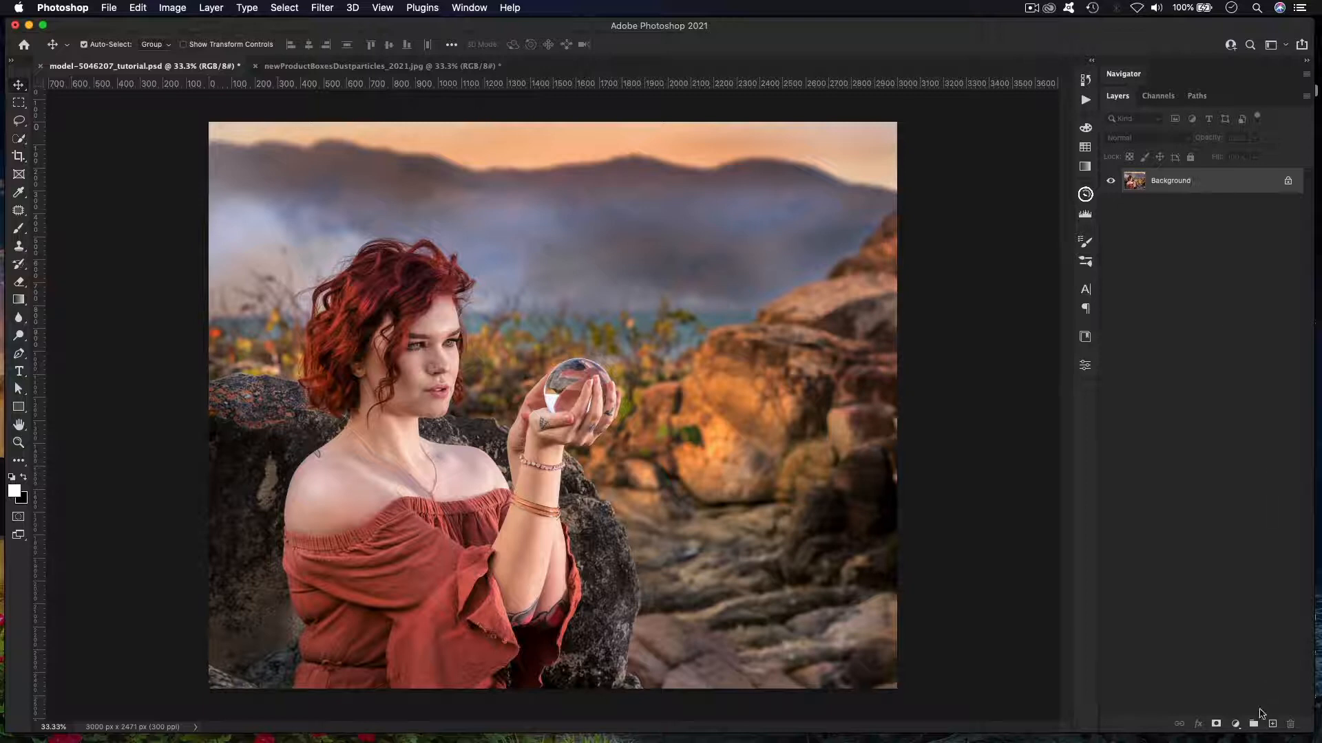
left_click(1273, 725)
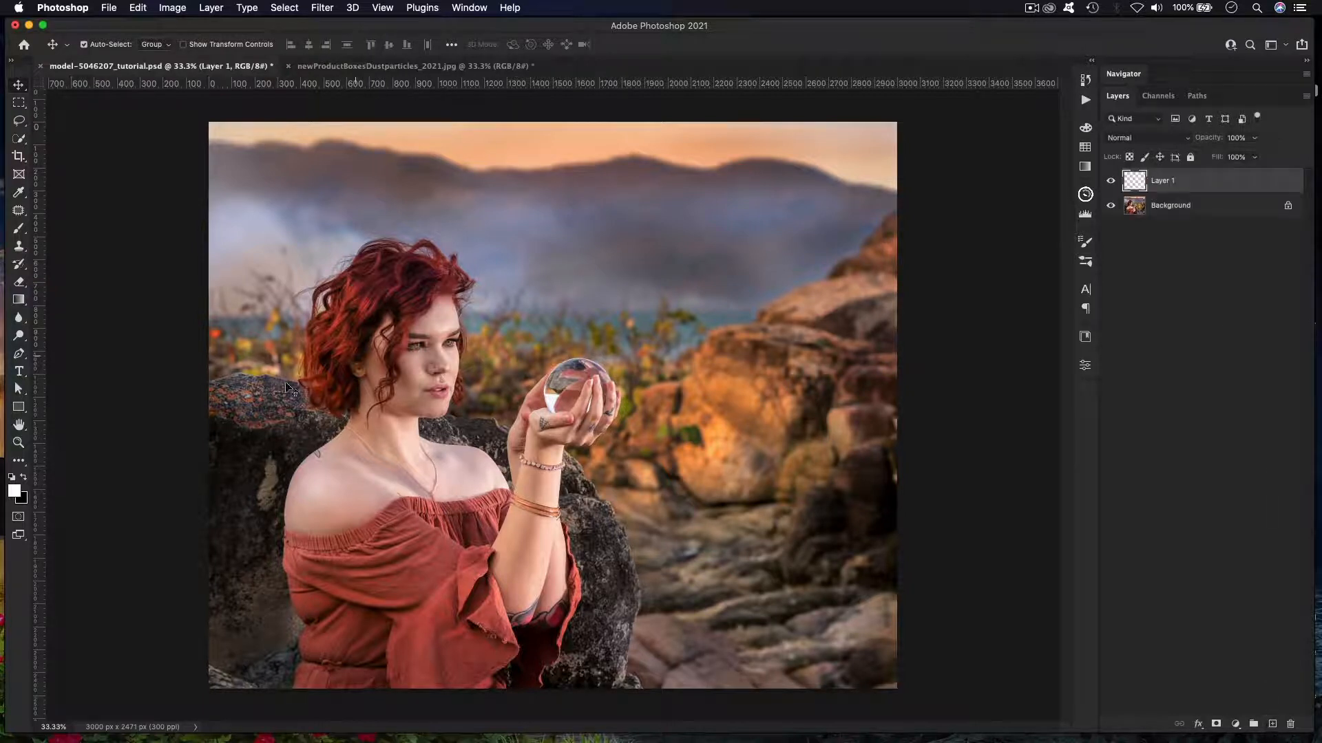
key("b")
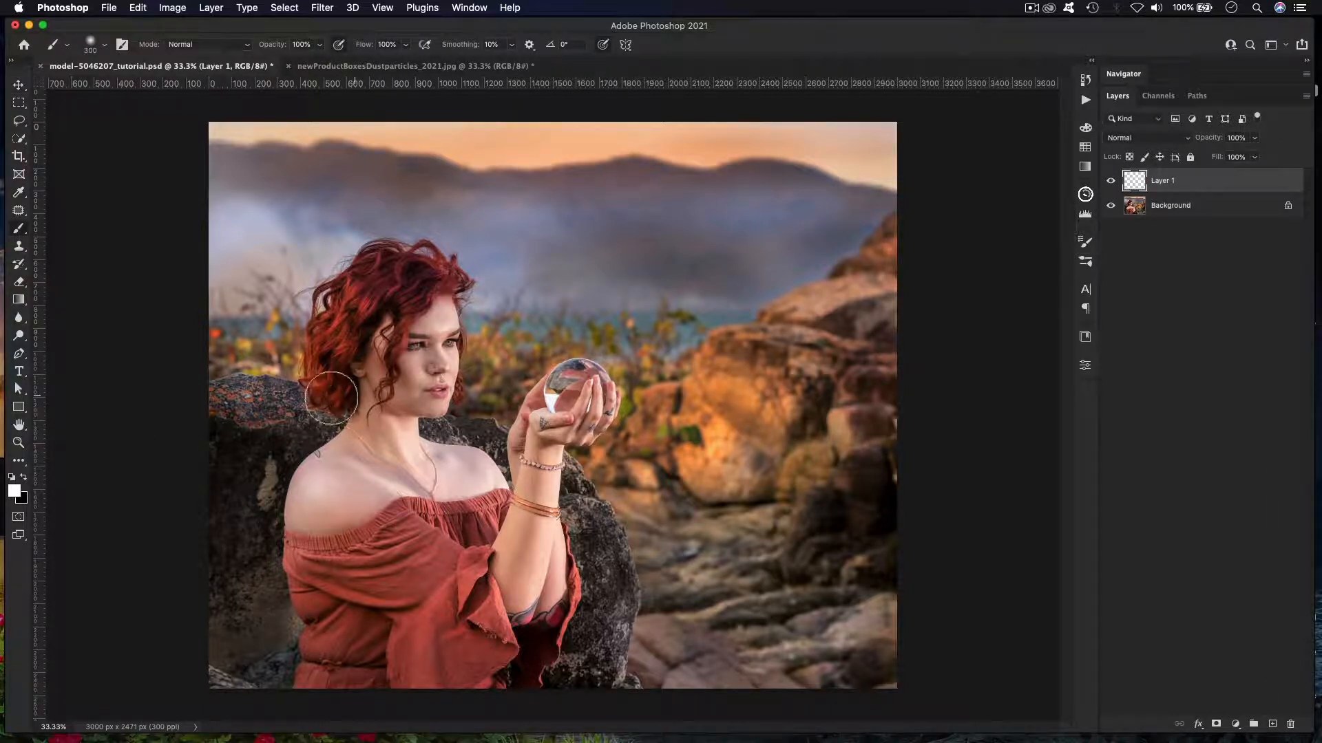
Step: Try a red foreground colour (#e22d2d) and a dark green background colour for painting
left_click(16, 493)
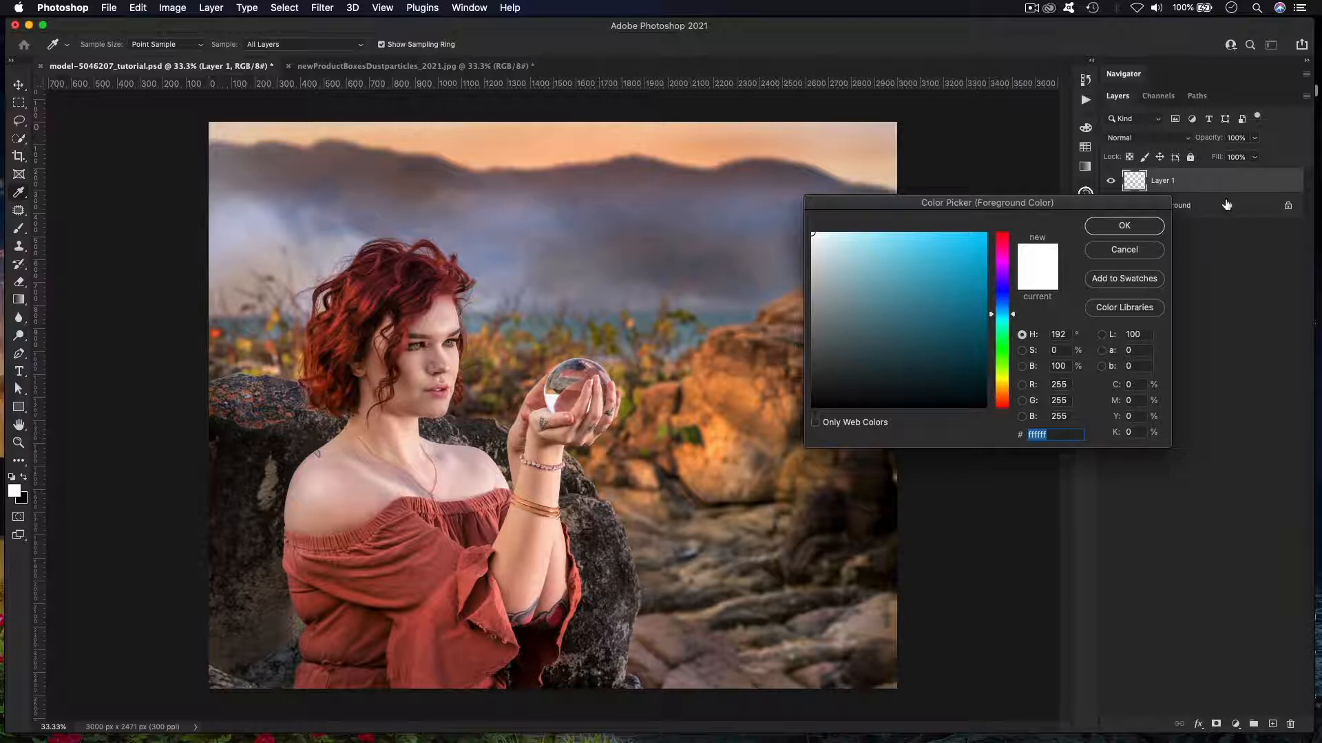
left_click(1126, 252)
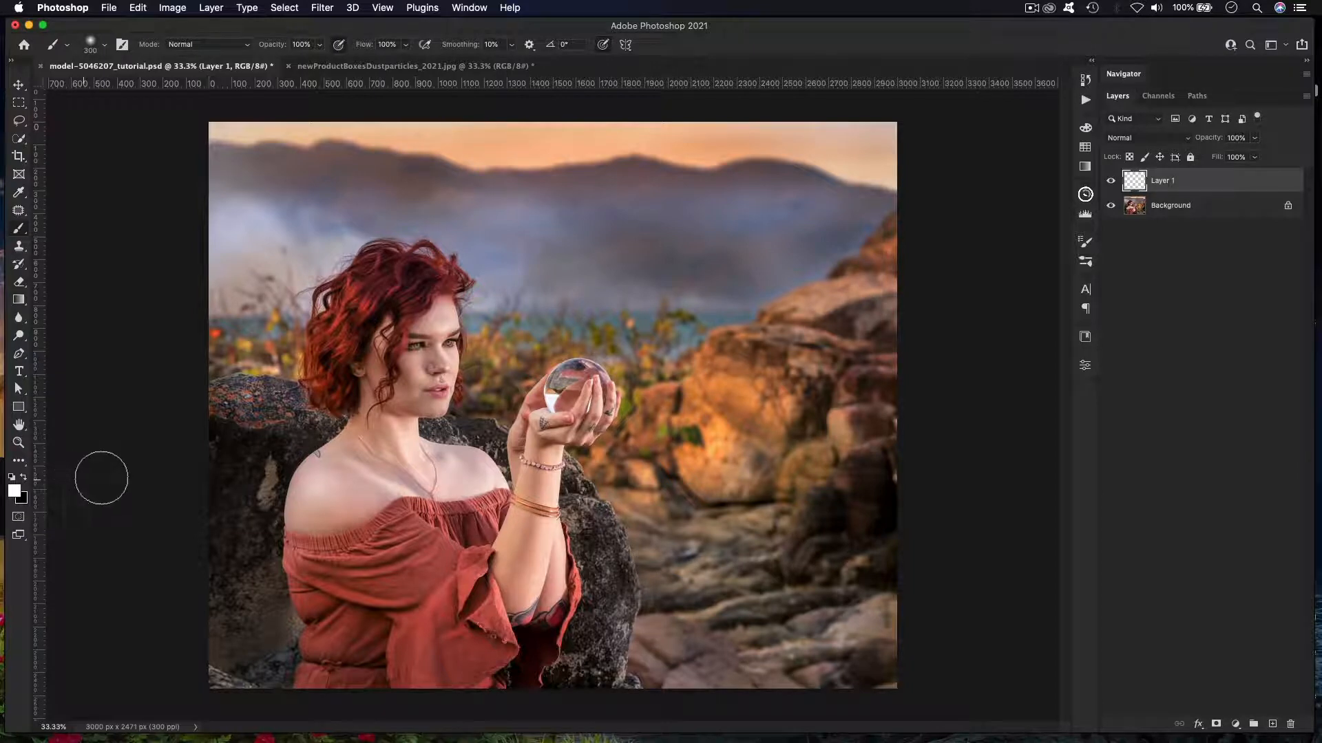
key("x")
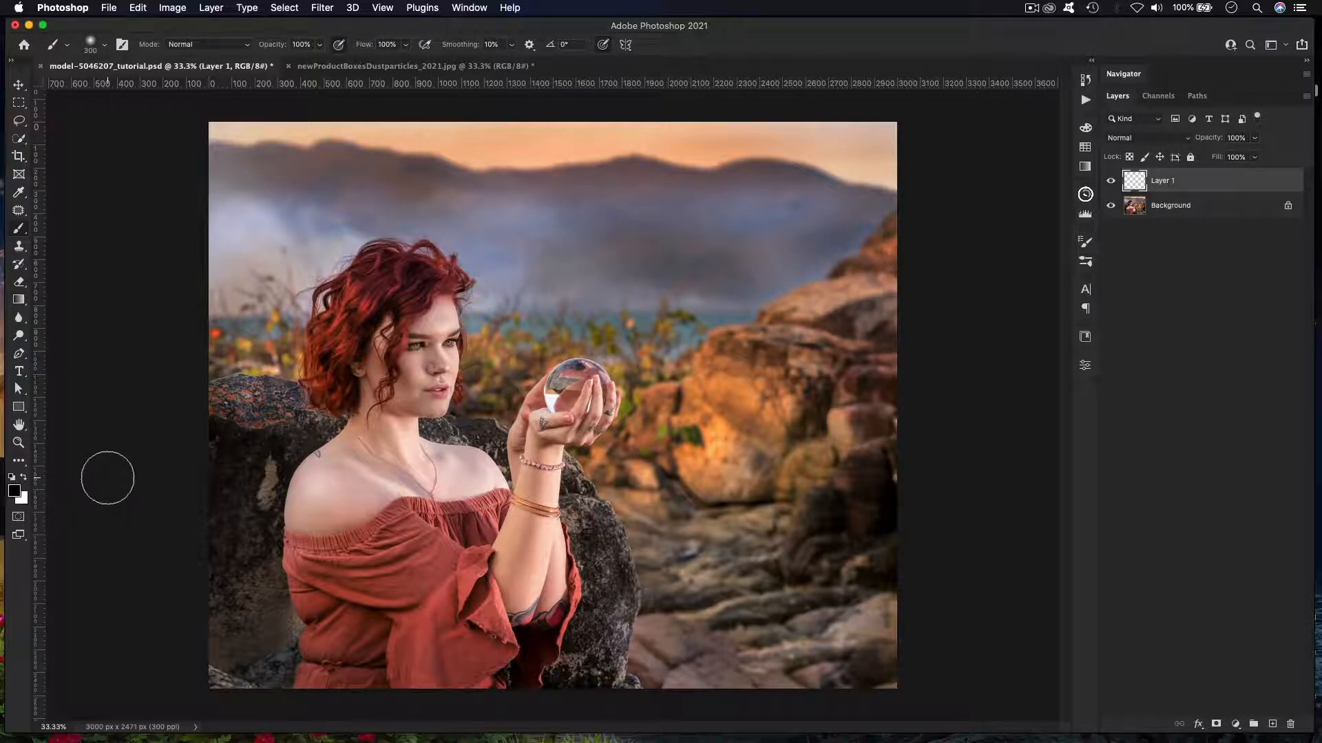
left_click(14, 490)
left_click(949, 243)
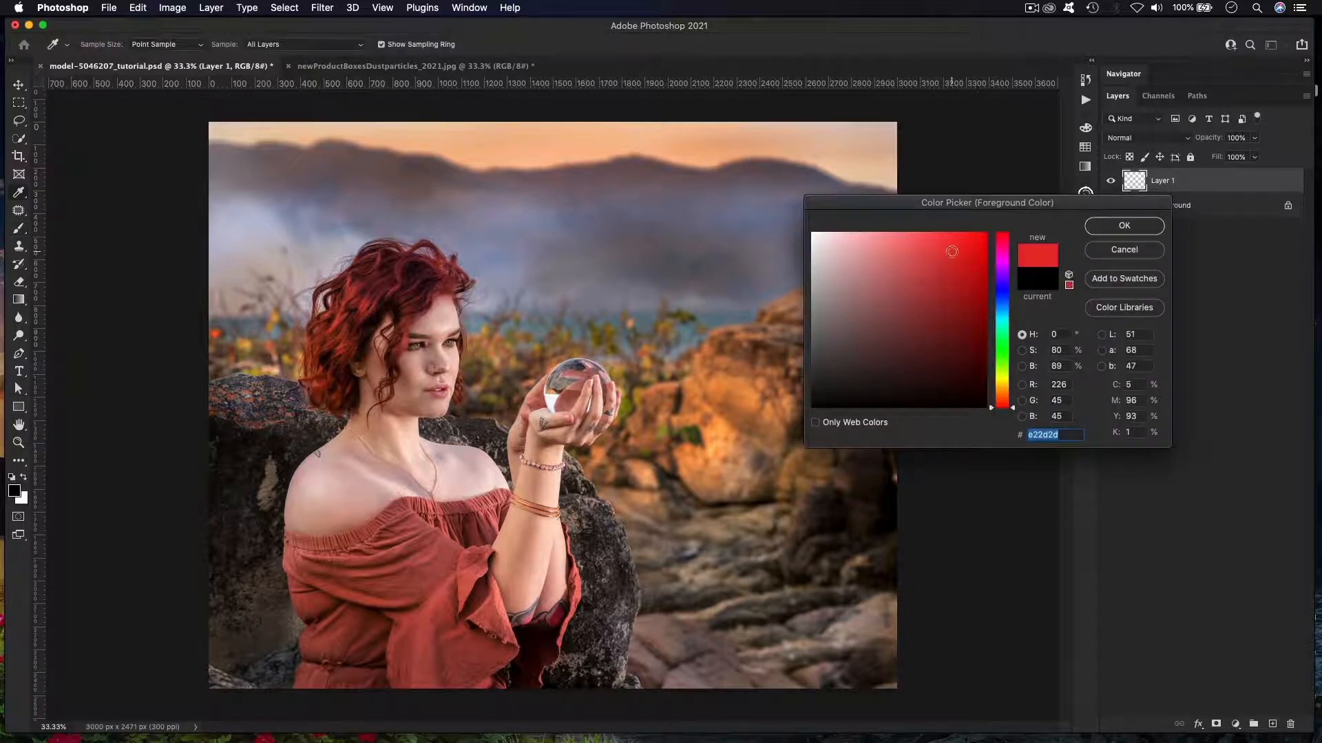
left_click(1122, 227)
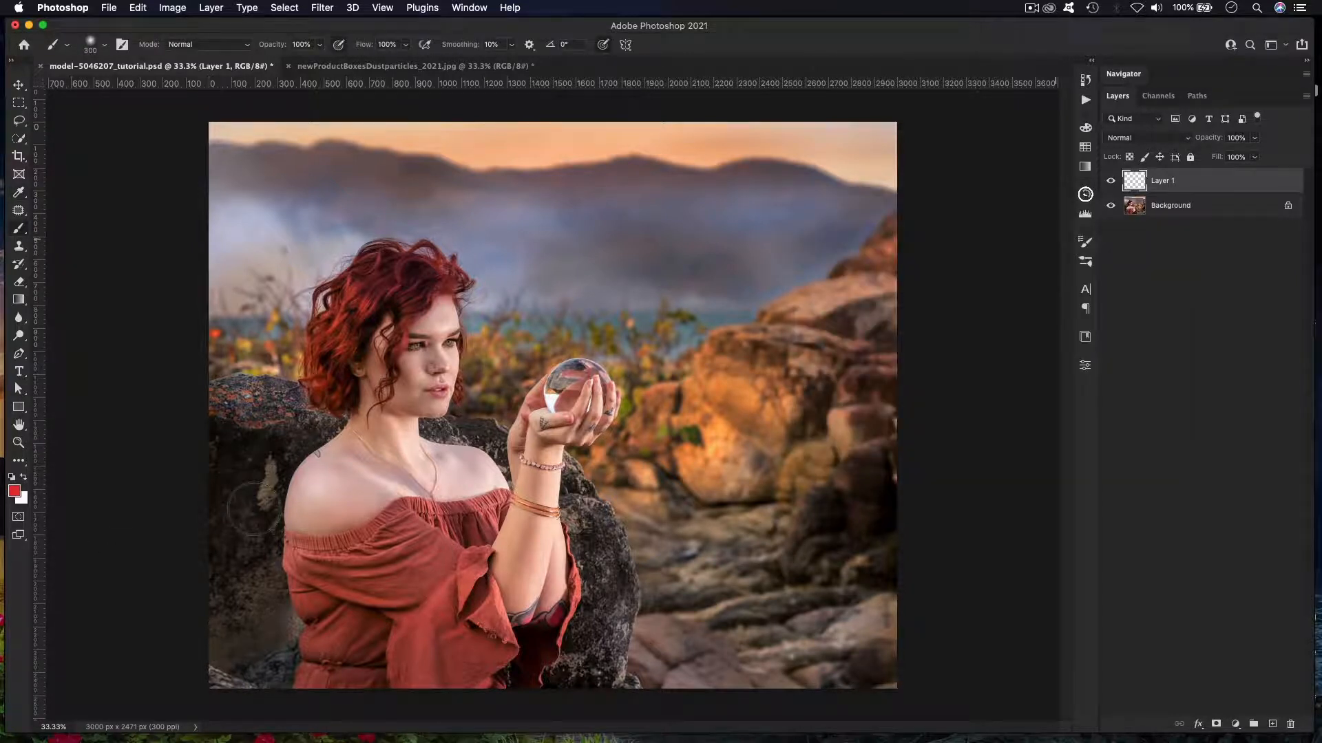
left_click(21, 497)
left_click(1003, 331)
left_click(974, 328)
left_click(1096, 228)
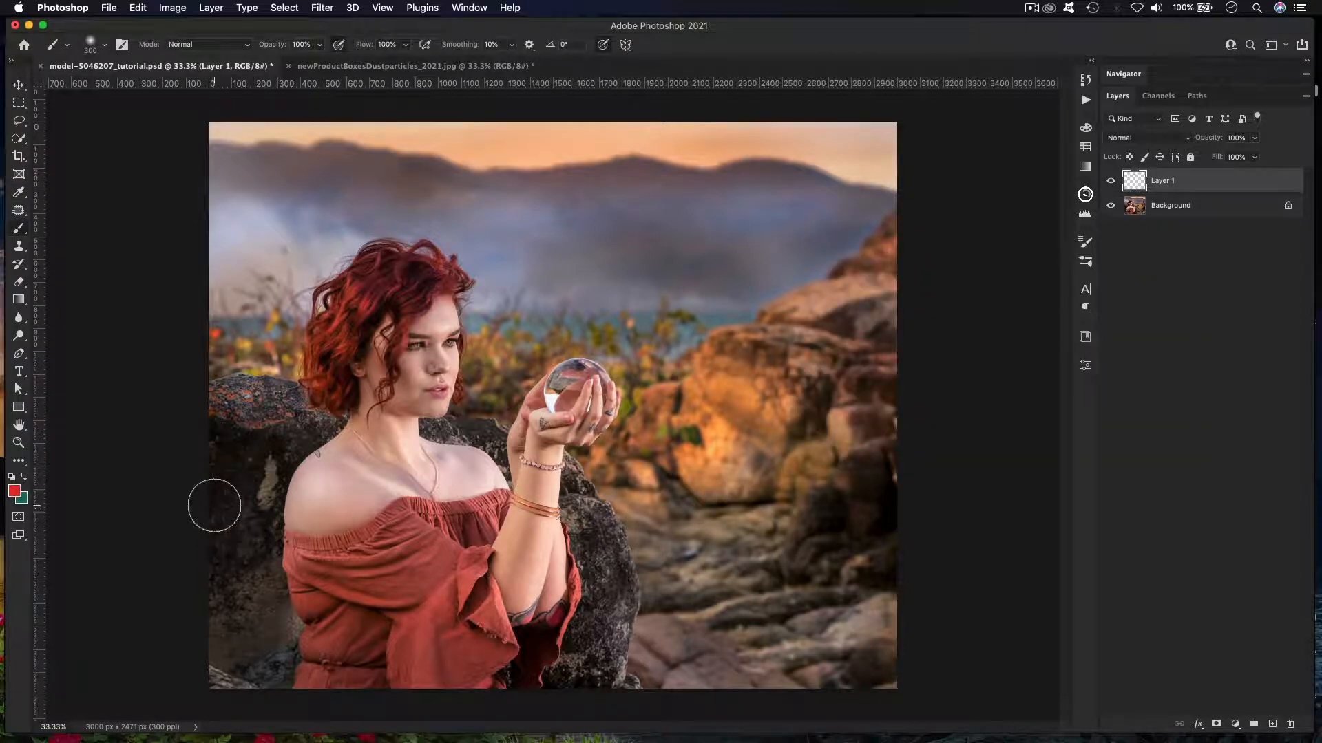
Step: Restore the default colours with white in front and paint one soft 200 px dab in the crystal ball's centre
key("d")
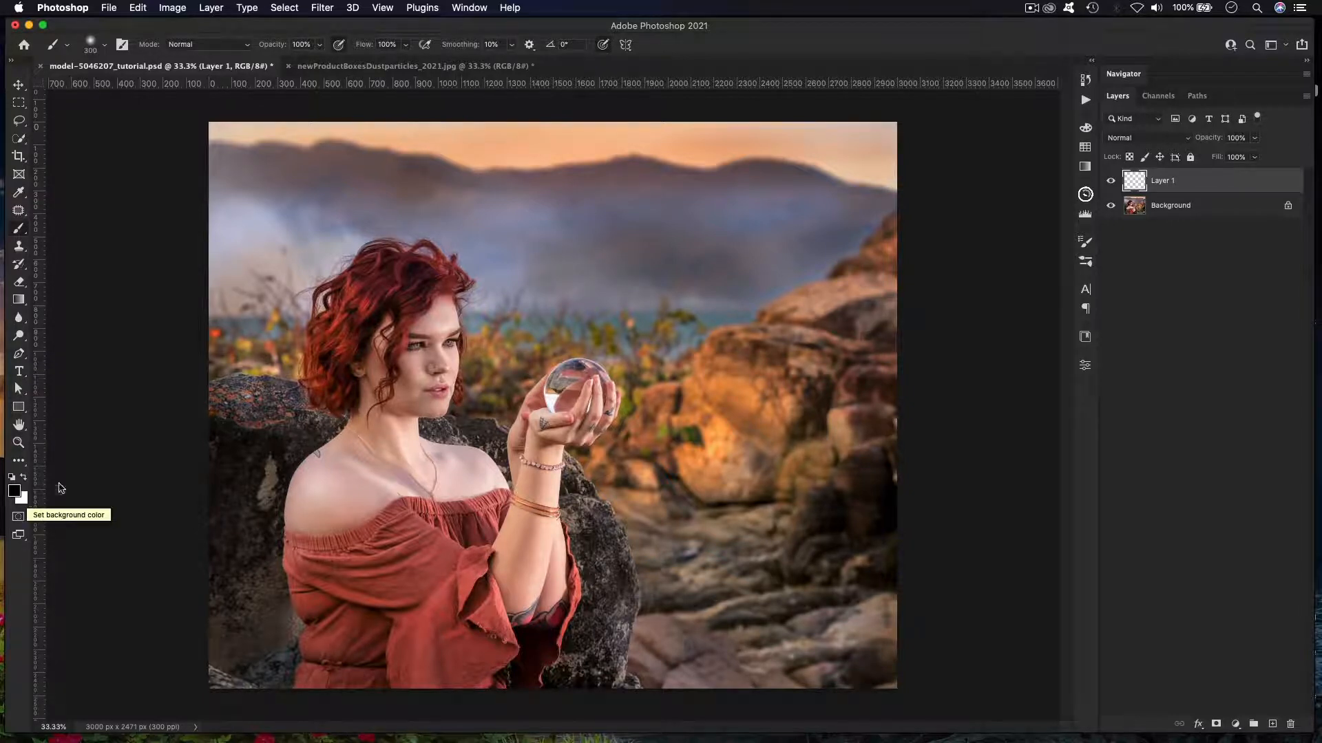
key("x")
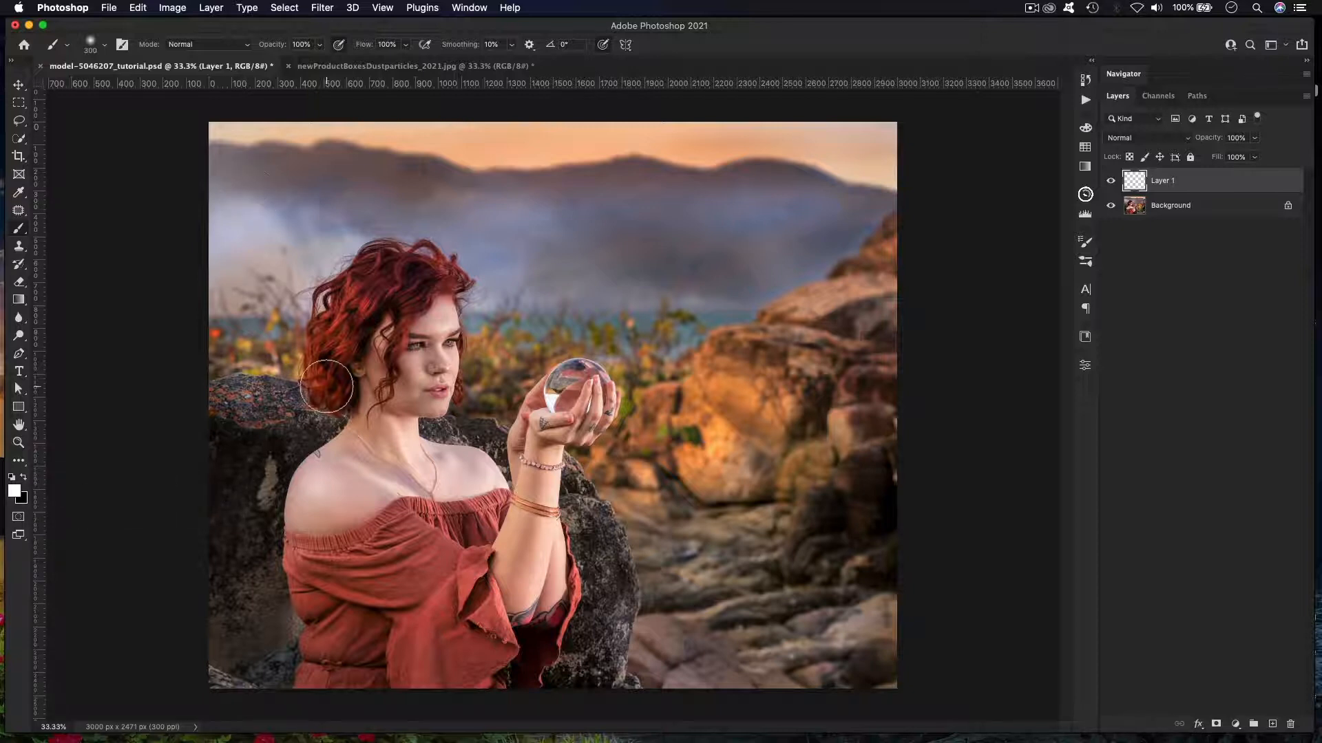
key("bracketleft")
key("bracketleft")
key("bracketleft")
key("bracketright")
left_click(578, 394)
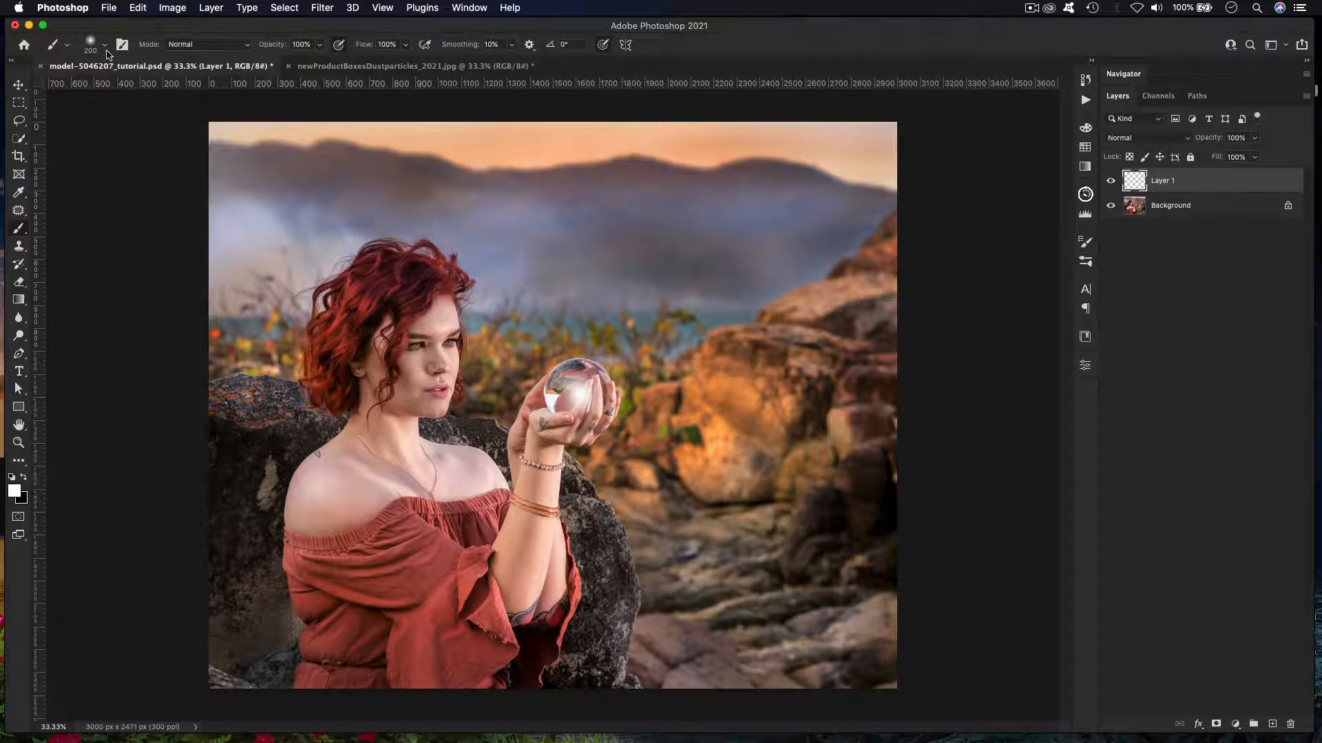
Step: Set the brush hardness to 0% for a fully soft edge
left_click(105, 45)
mouse_move(83, 120)
left_mouse_down()
mouse_move(153, 123)
mouse_move(67, 121)
left_mouse_up()
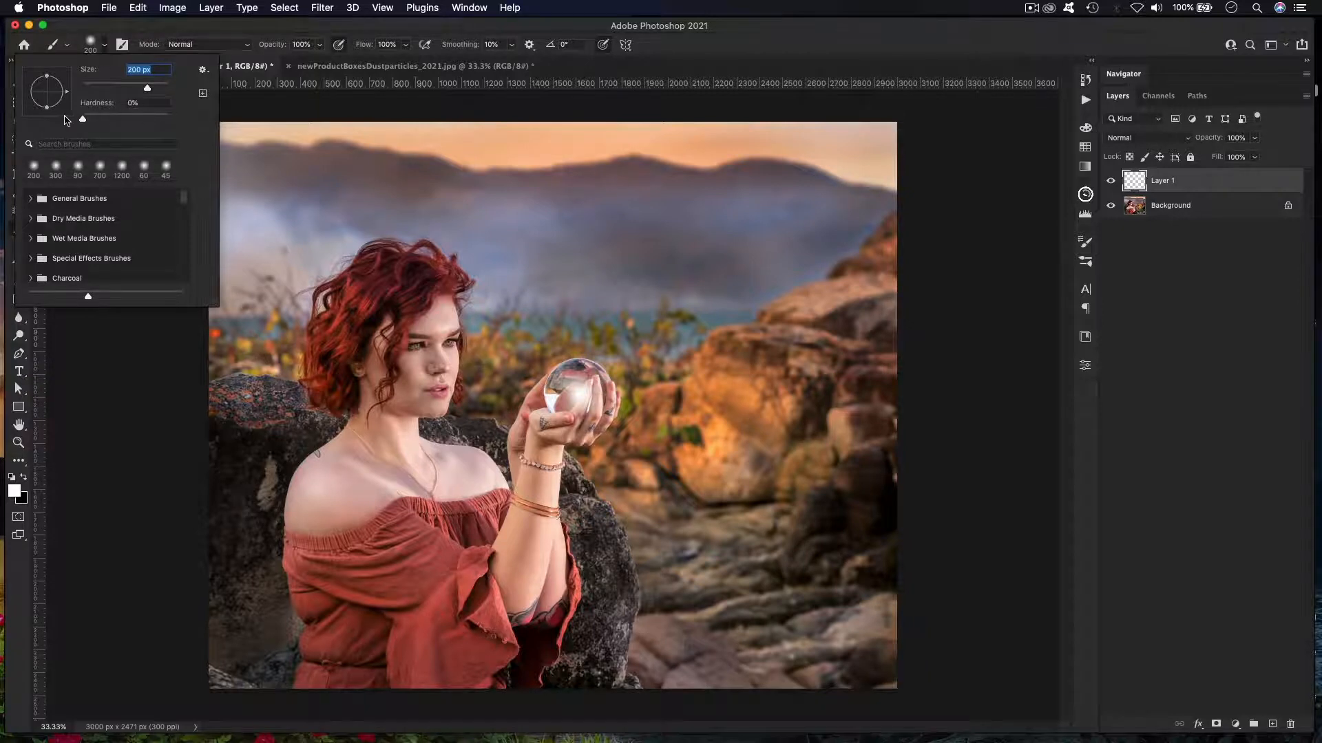
left_click(426, 30)
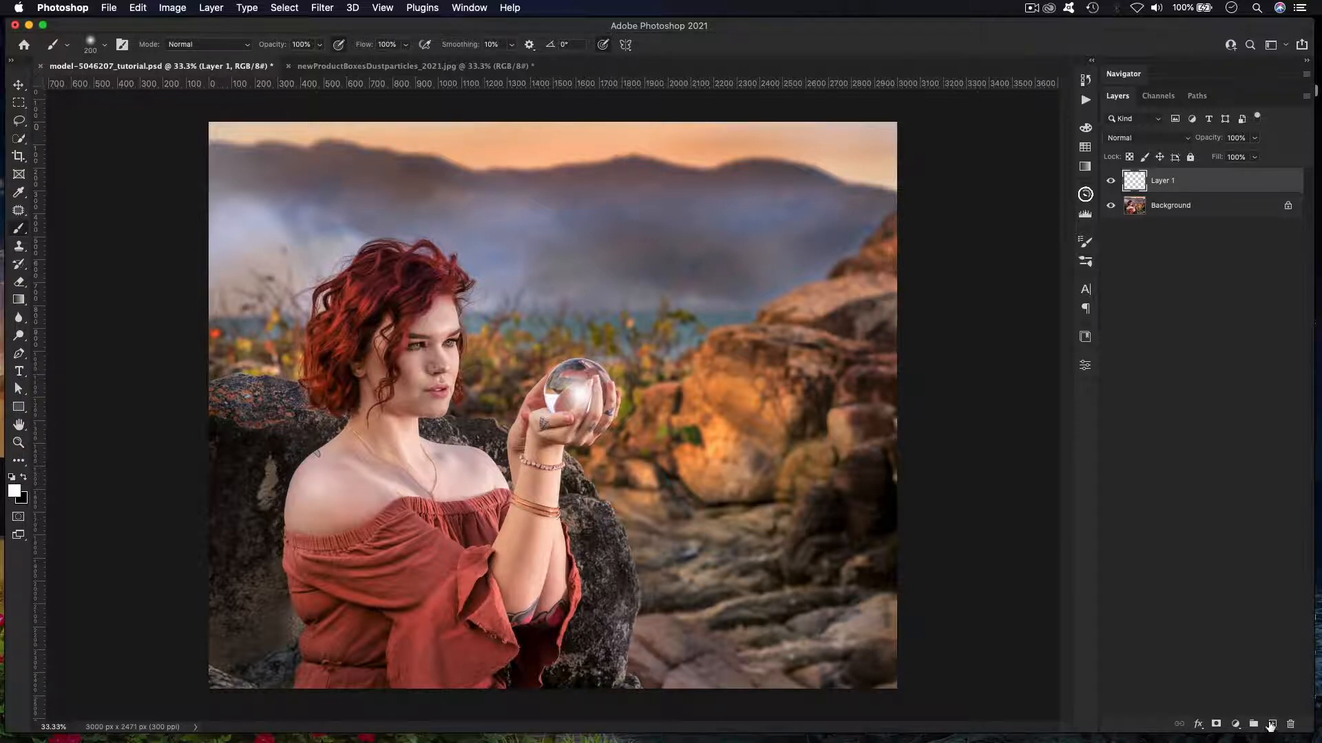
Step: Add a new layer on top and paint a single white 300 px dab over the crystal ball
left_click(1271, 725)
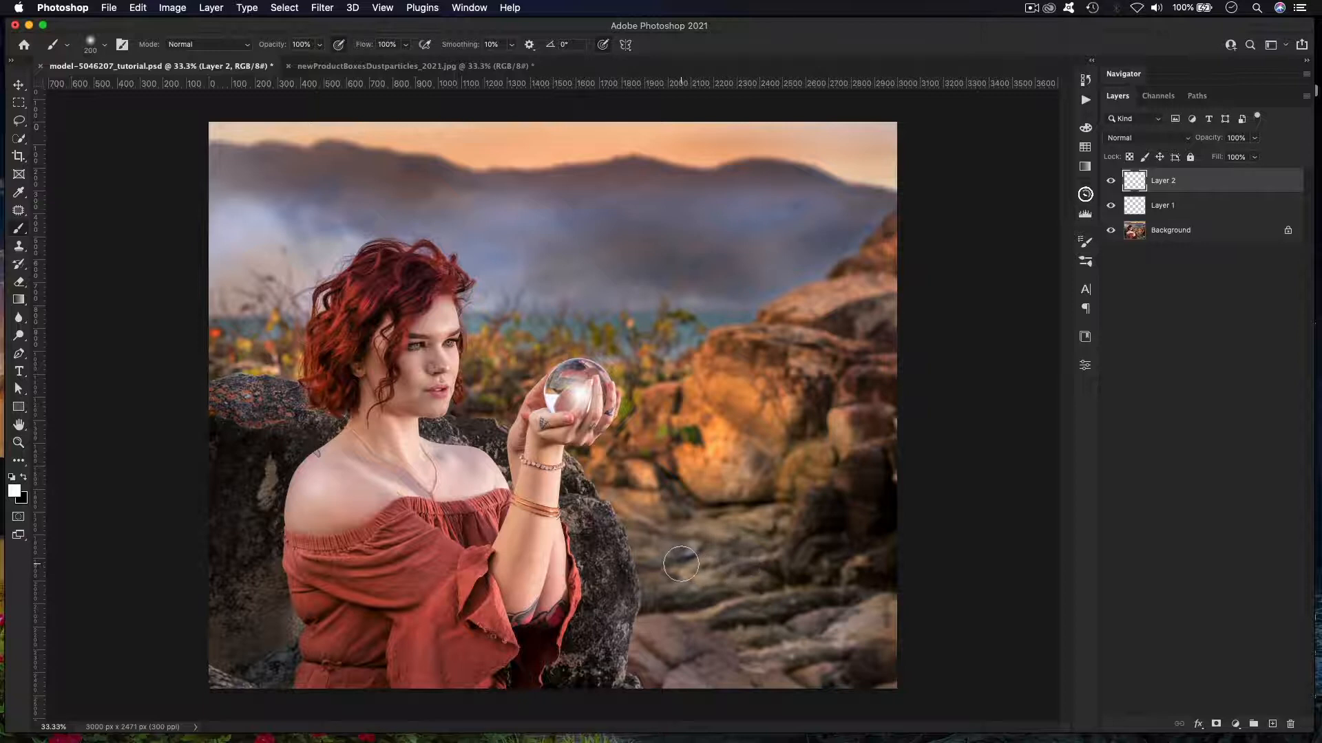
key("bracketright")
key("bracketright")
left_click(581, 395)
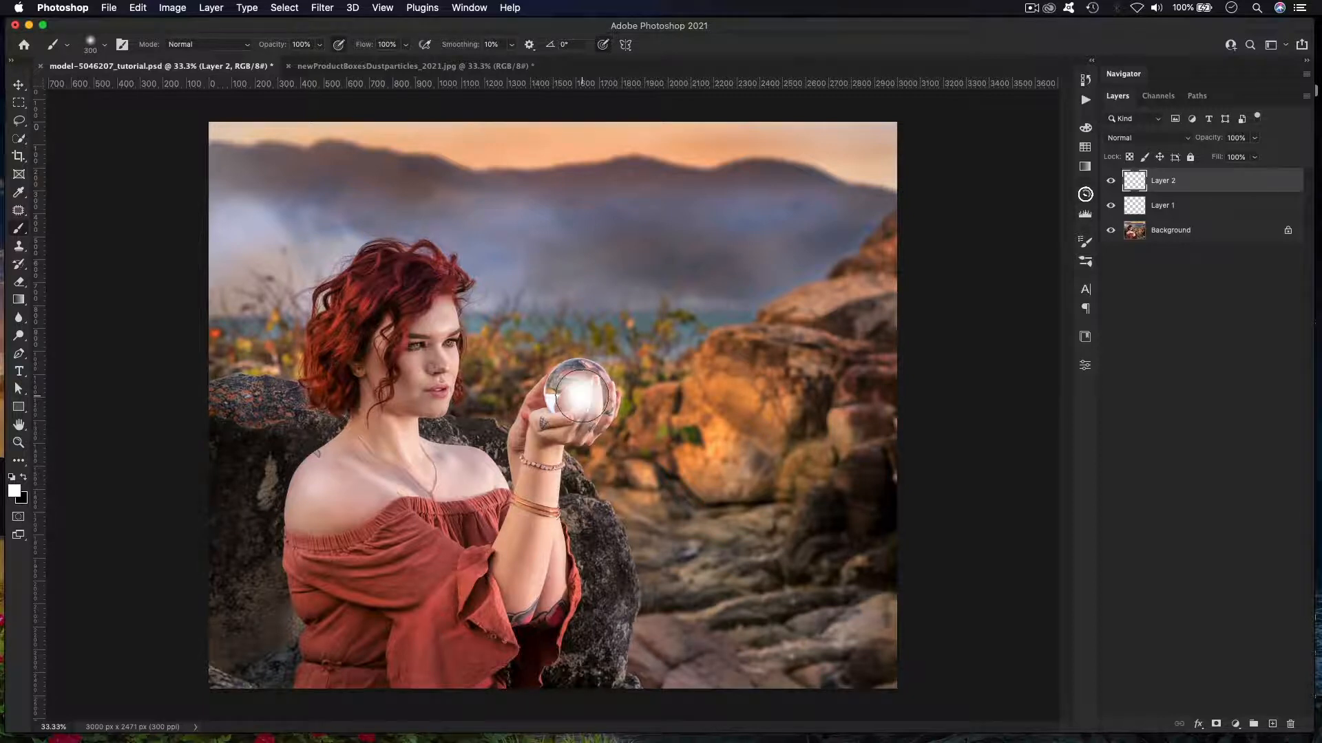
Step: Set Layer 2's blend mode to Color Dodge and compare the ball with that layer hidden and shown
left_click(1136, 141)
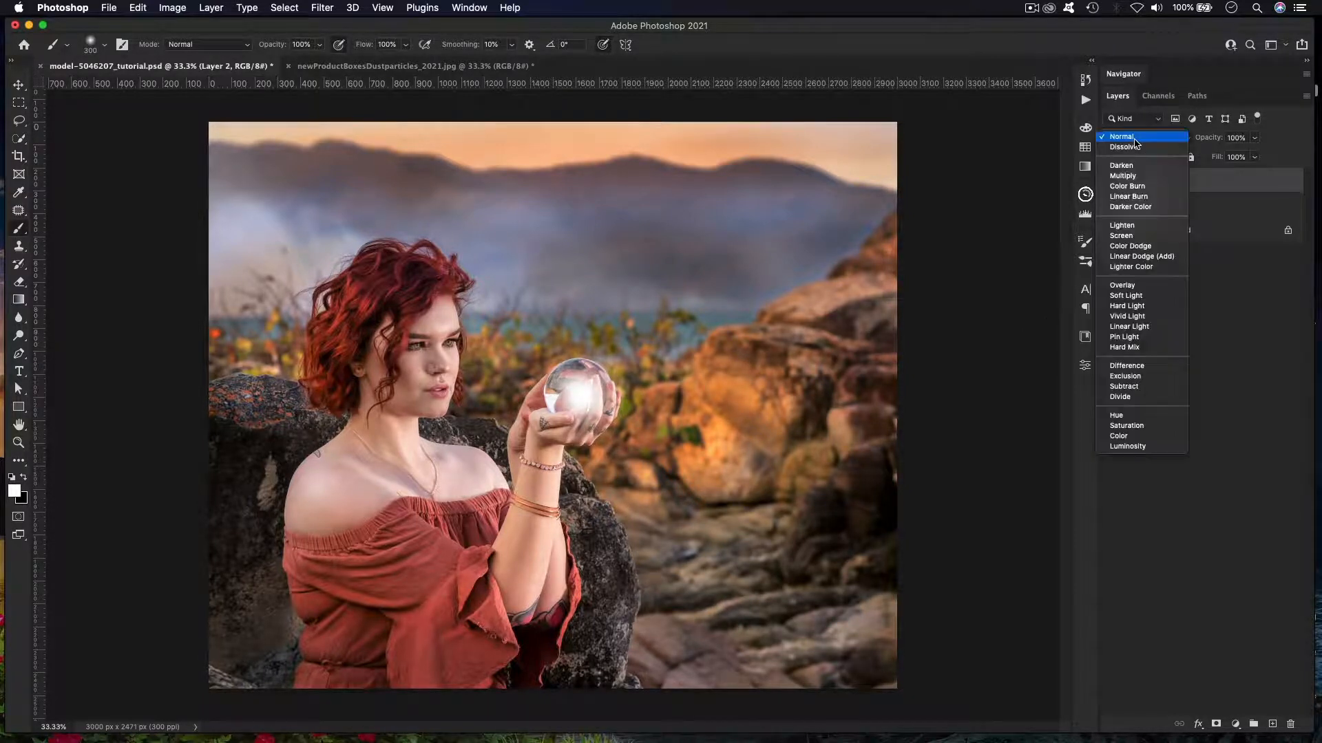
left_click(1131, 246)
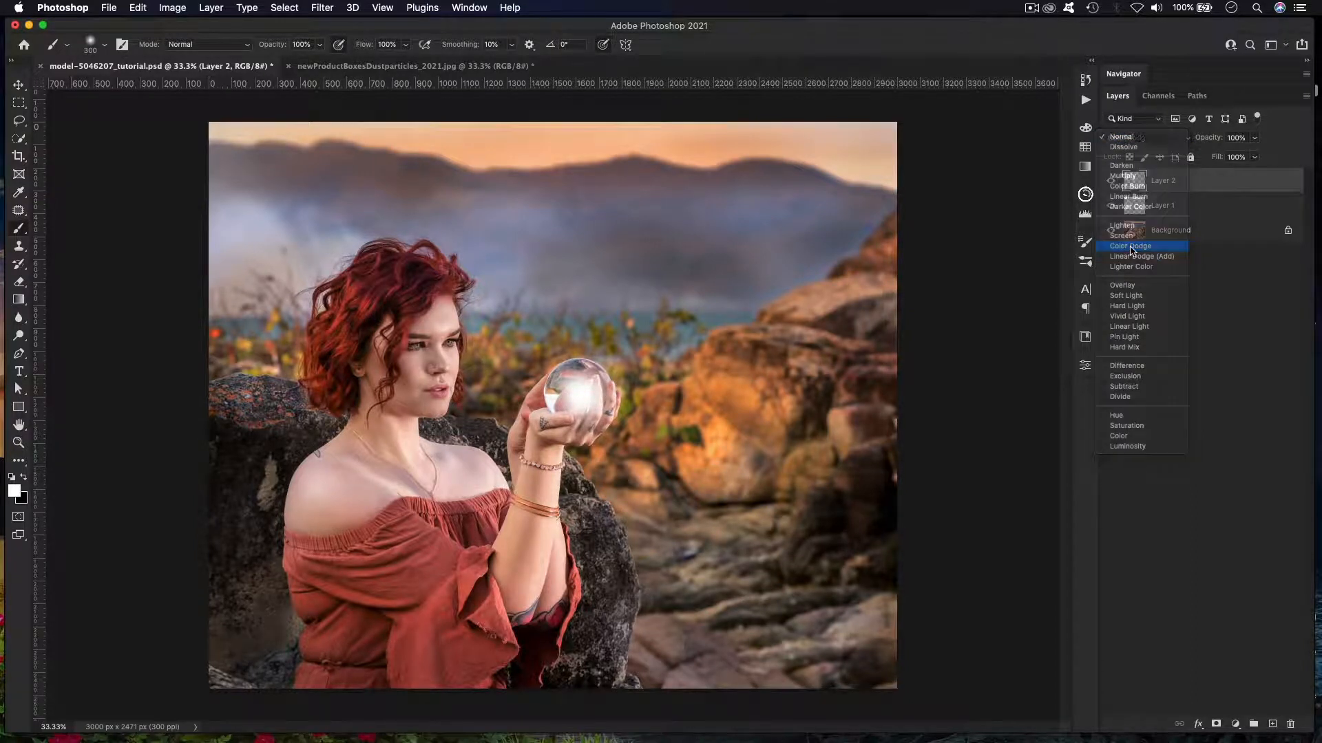
left_click(1109, 182)
left_click(1109, 182)
left_click(1110, 182)
left_click(1110, 182)
left_click(1110, 182)
left_click(1109, 182)
left_click(1110, 181)
left_click(1109, 181)
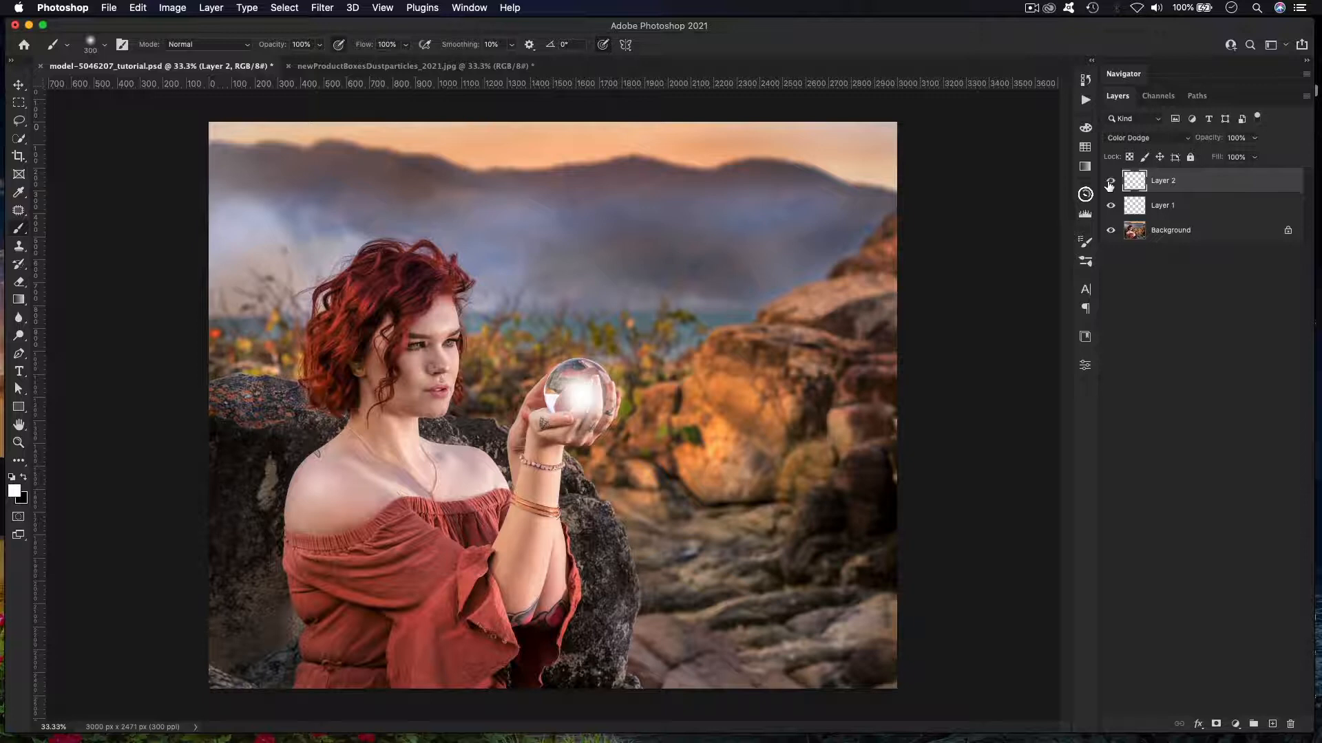
Step: Create a third paint layer above Layer 2 and place one more white 300 px dab on the crystal ball
left_click(1272, 725)
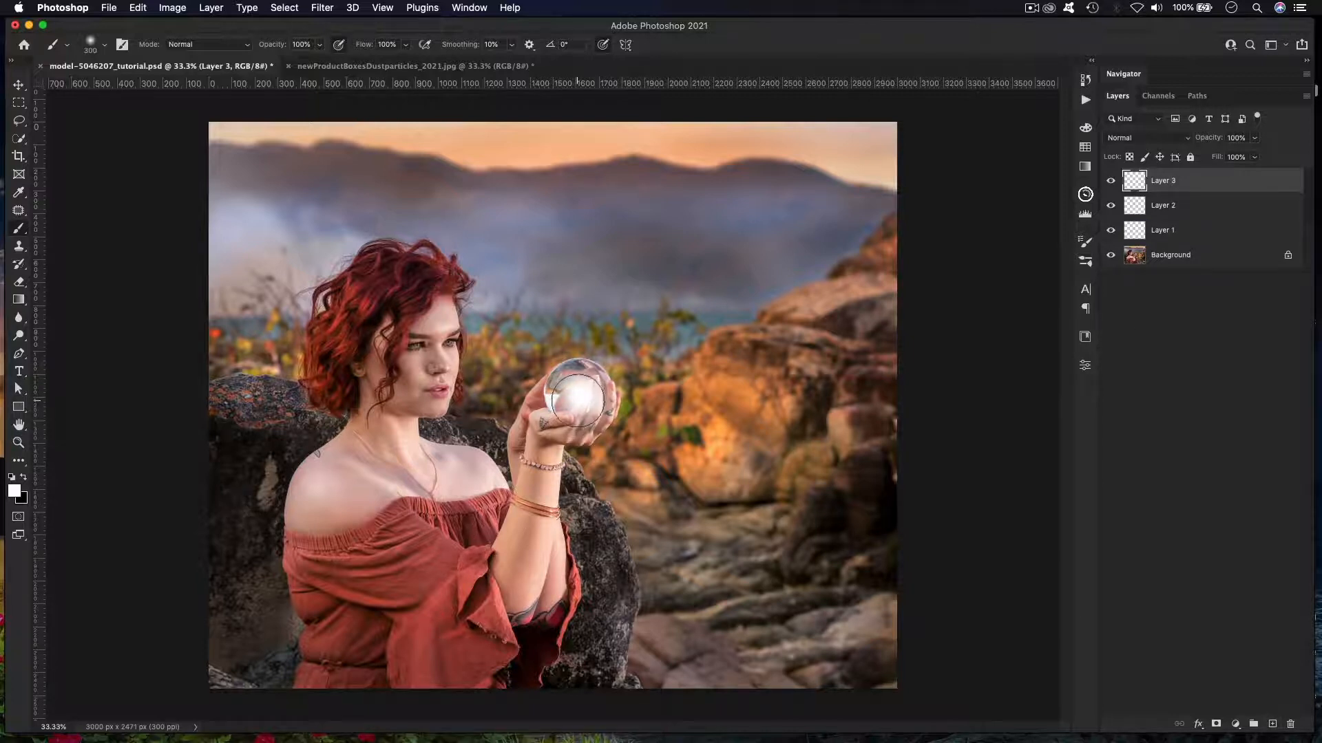
key("bracketright")
key("bracketleft")
left_click(579, 395)
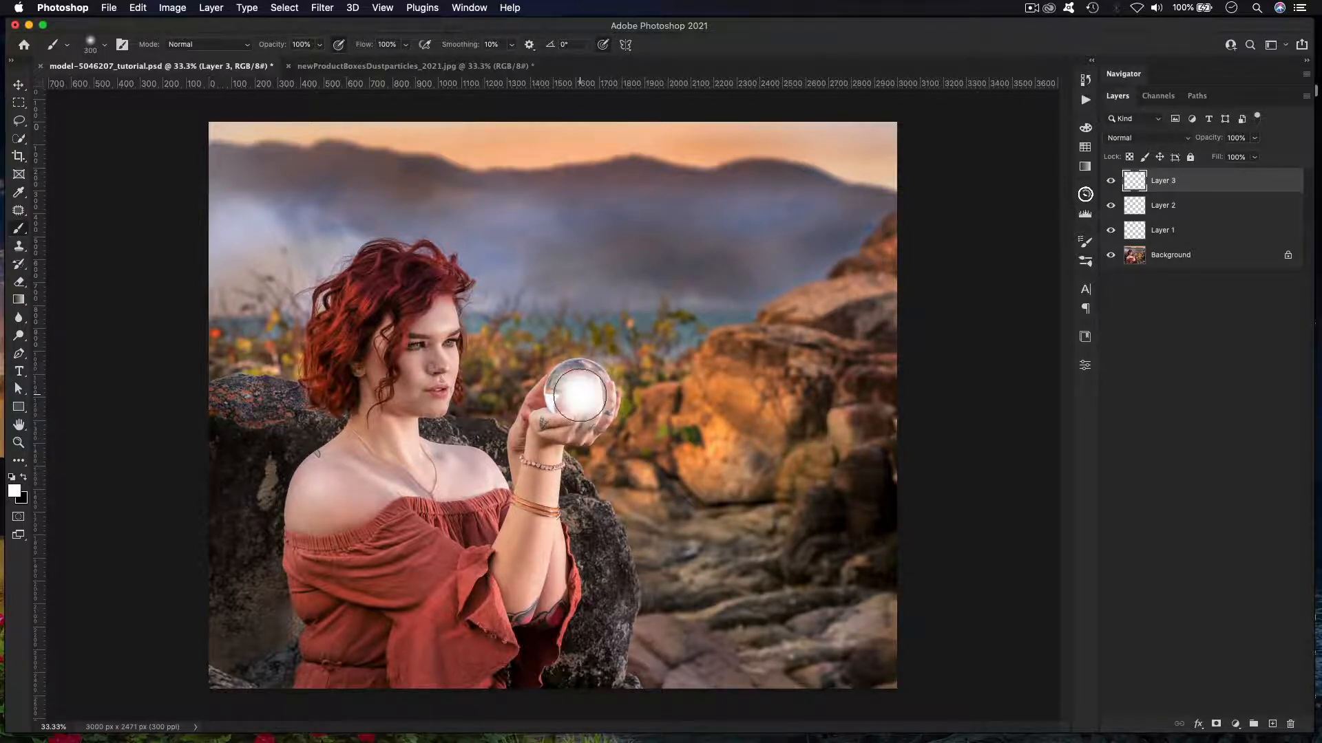
Step: Set Layer 3's blend mode to Overlay and check its effect by hiding and showing the layer
left_click(1134, 143)
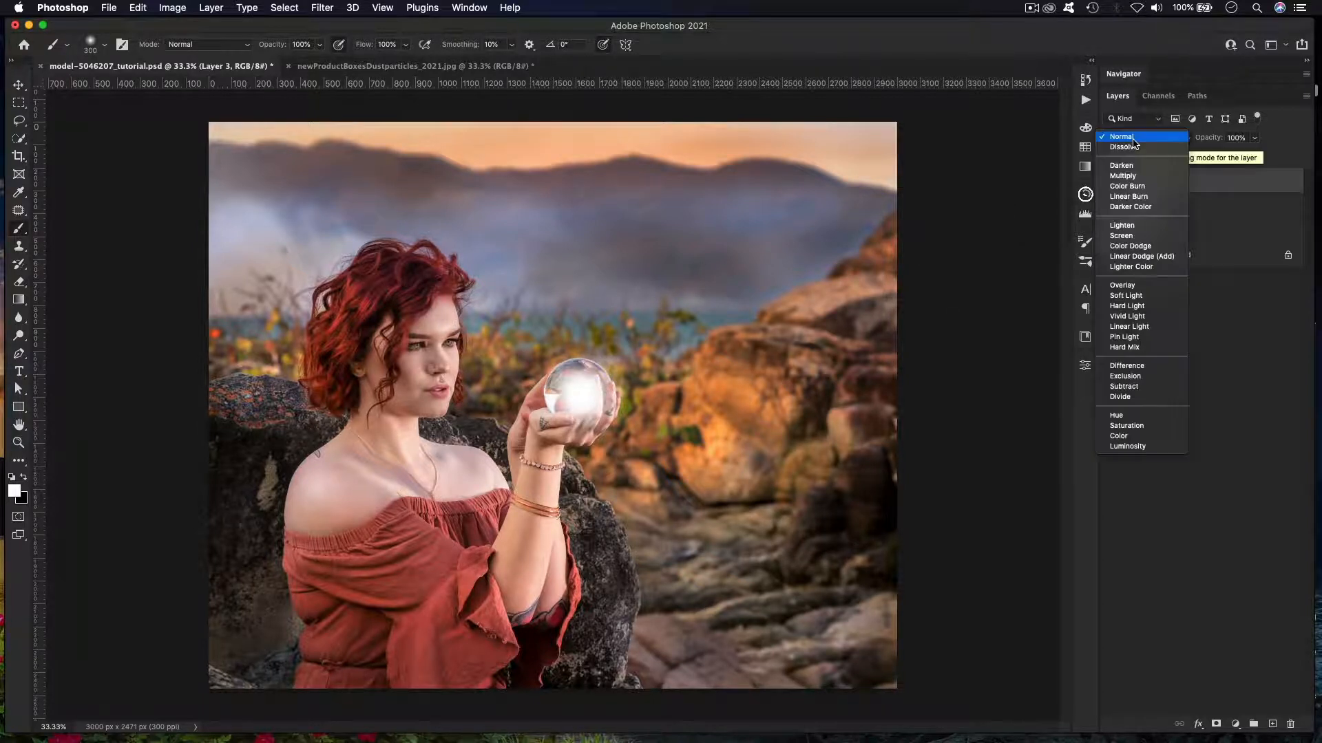
left_click(1121, 285)
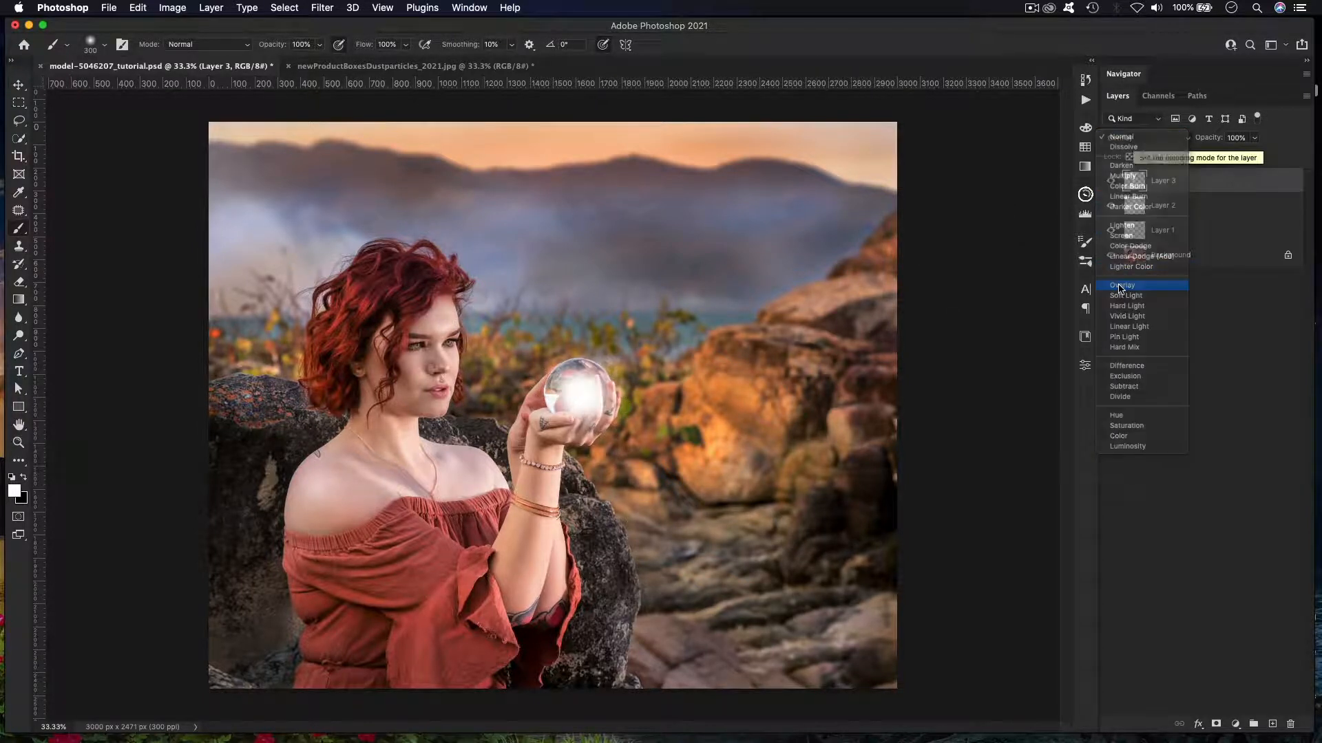
left_click(1110, 181)
left_click(1110, 181)
left_click(1110, 181)
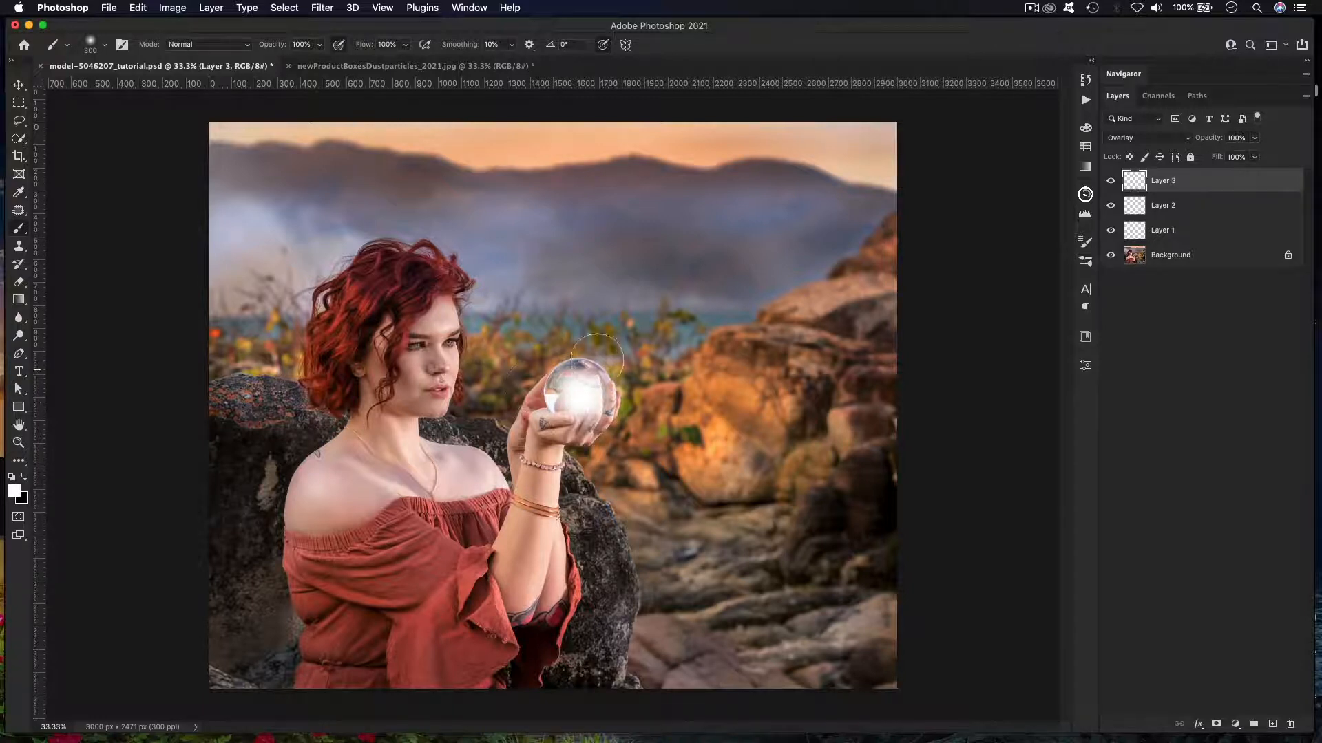
Step: Set the foreground colour to orange #f39610 and enlarge the brush to 500 px
left_click(15, 492)
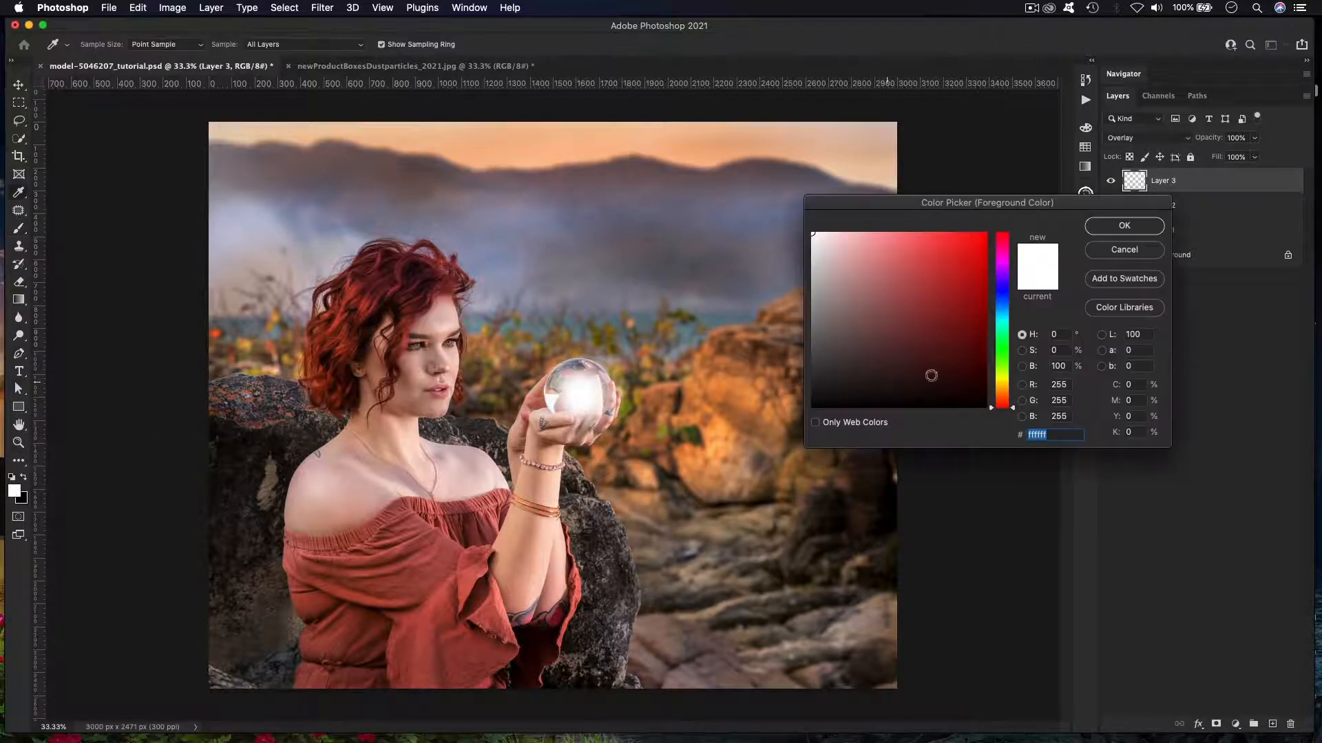
left_click(1002, 389)
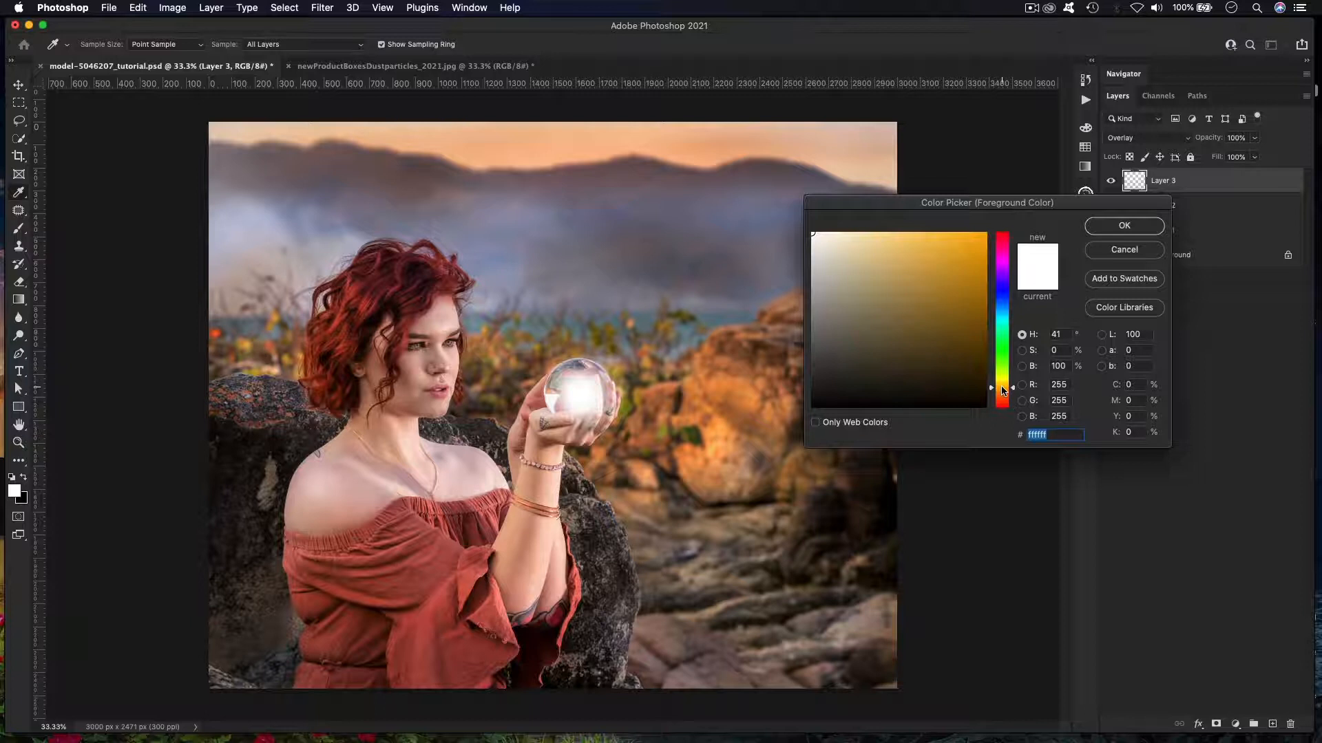
left_click_drag(1002, 389, 1002, 391)
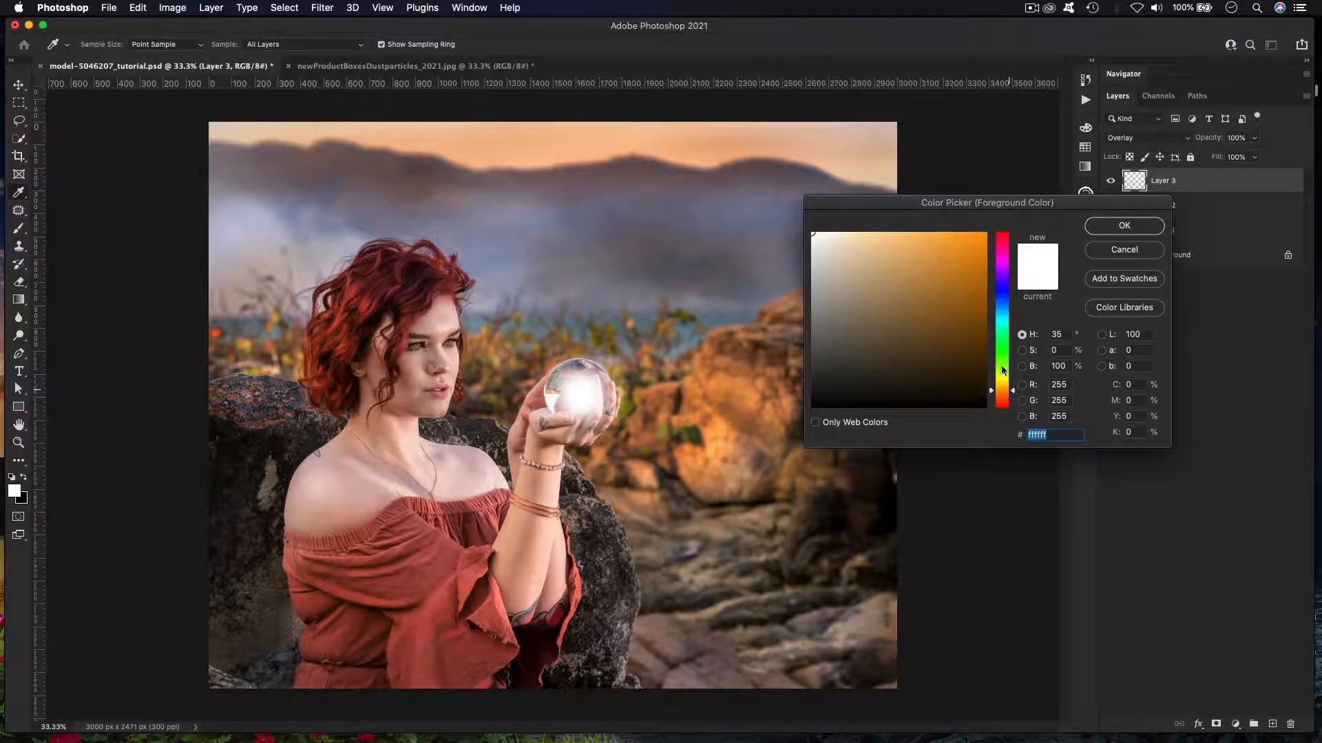
left_click(972, 238)
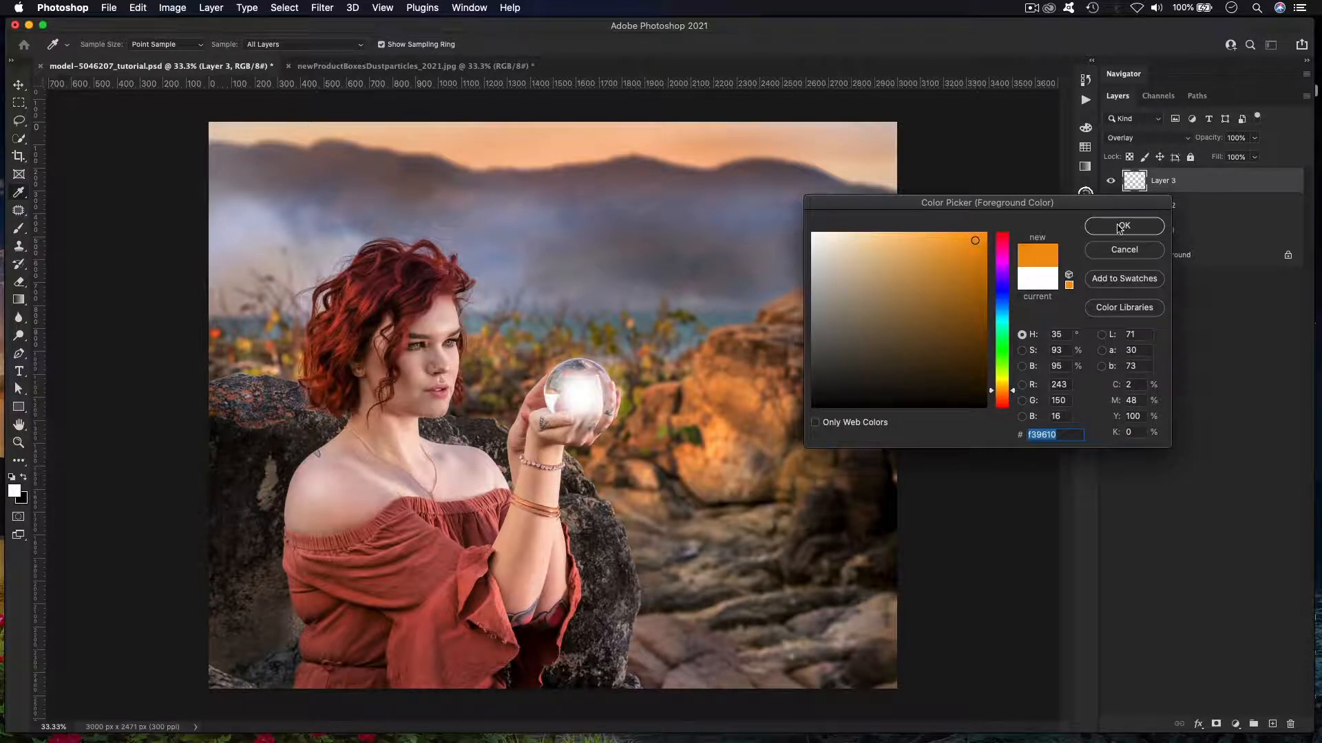
left_click(1122, 226)
key("bracketright")
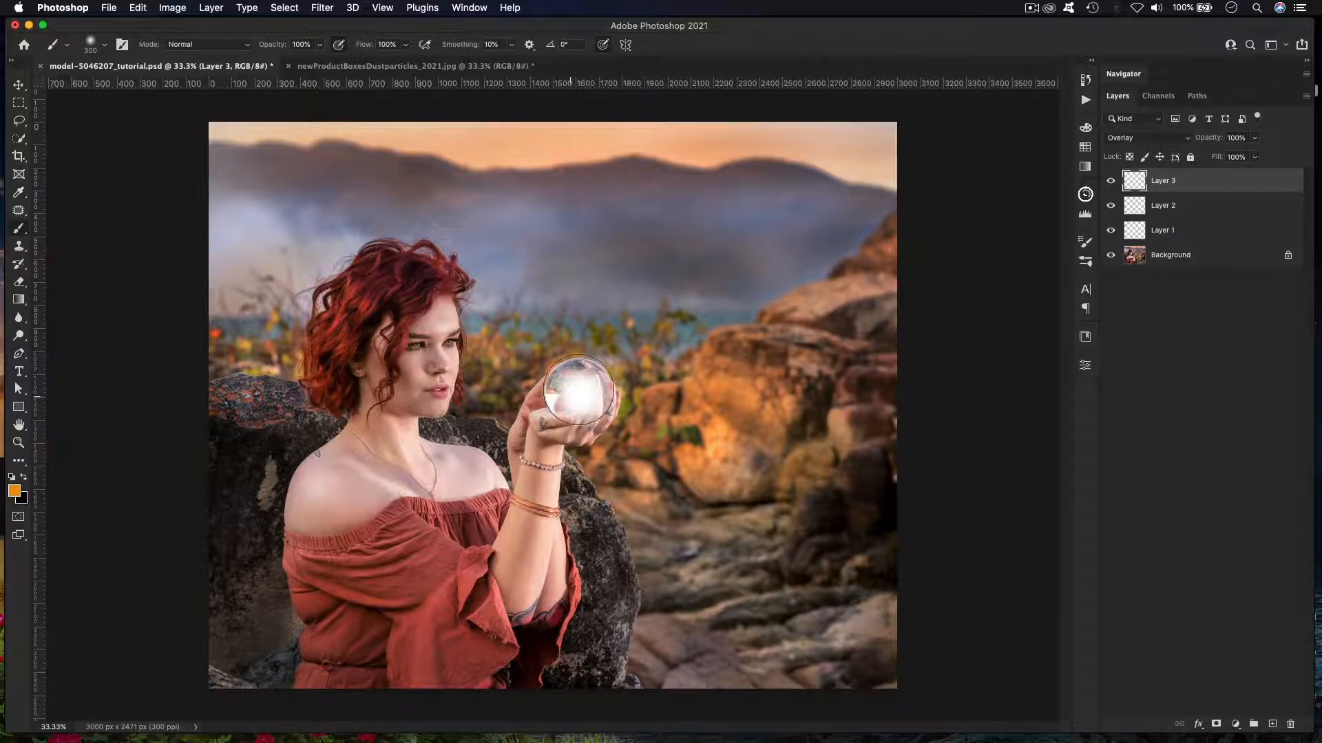
key("bracketright")
Step: Try painting an orange dab over the crystal ball directly on the Overlay layer, Layer 3
left_click(581, 392)
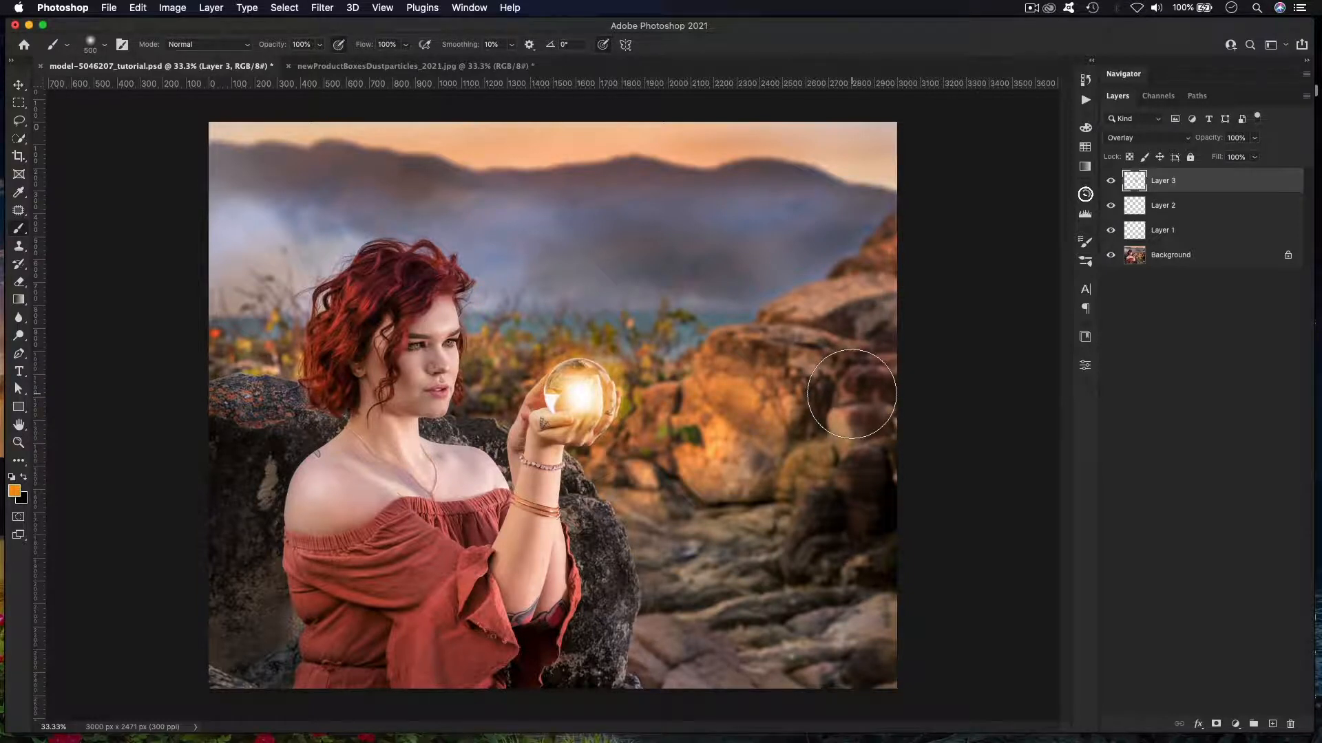
left_click(1134, 141)
left_click(1167, 338)
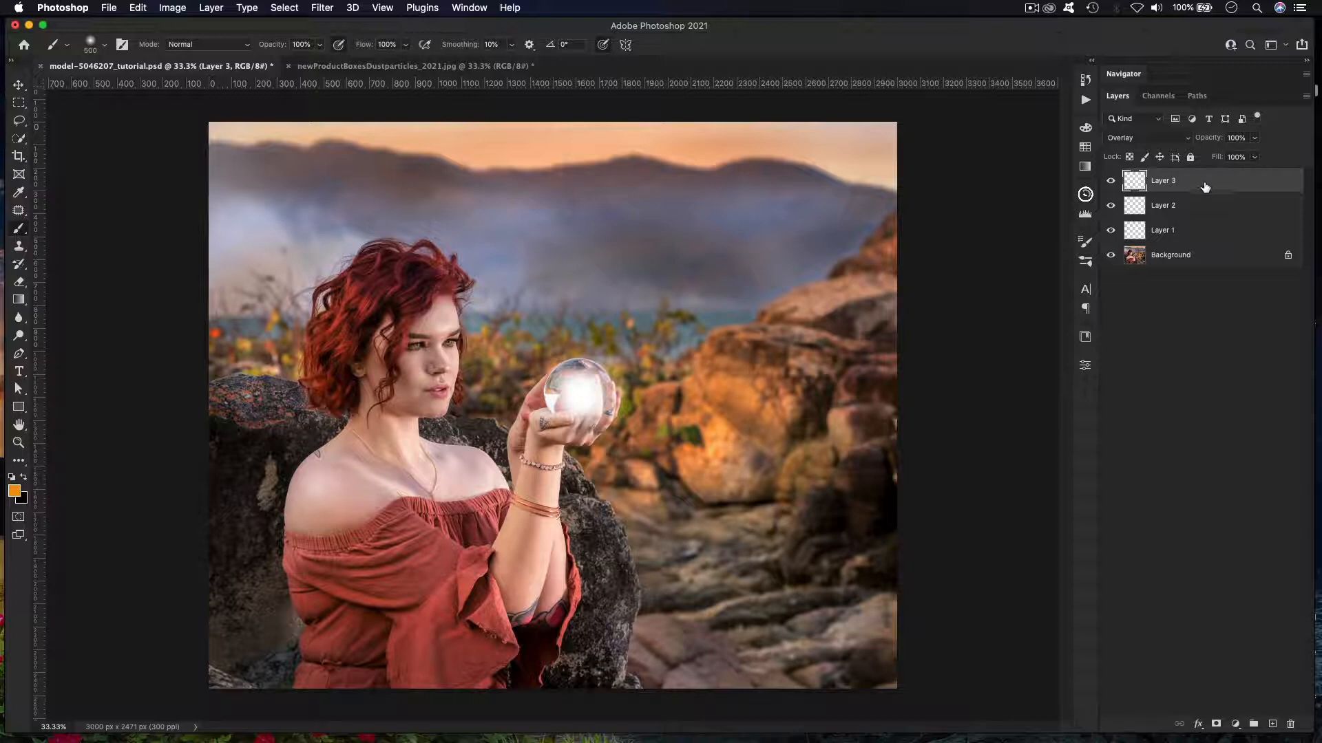
Step: Add a new layer above Layer 3 and paint a single orange 500 px dab over the crystal ball
left_click(1271, 724)
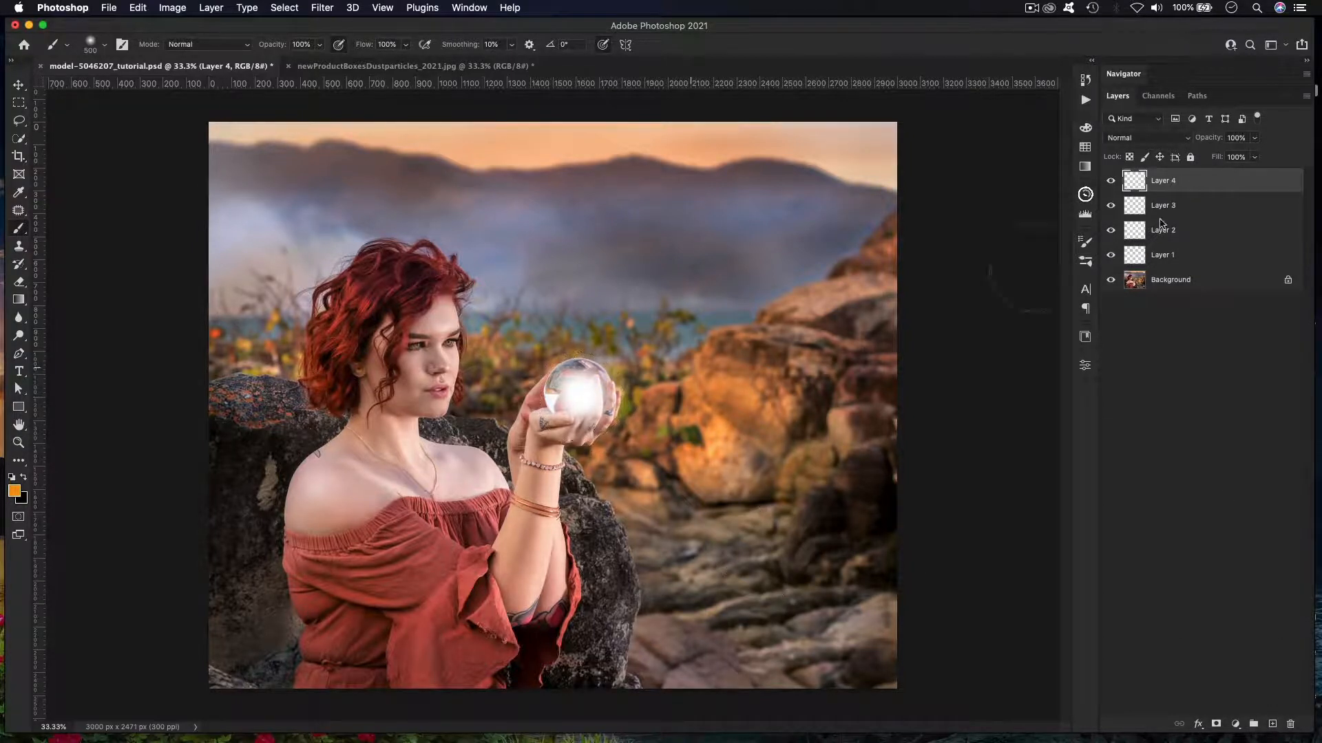
left_click(580, 393)
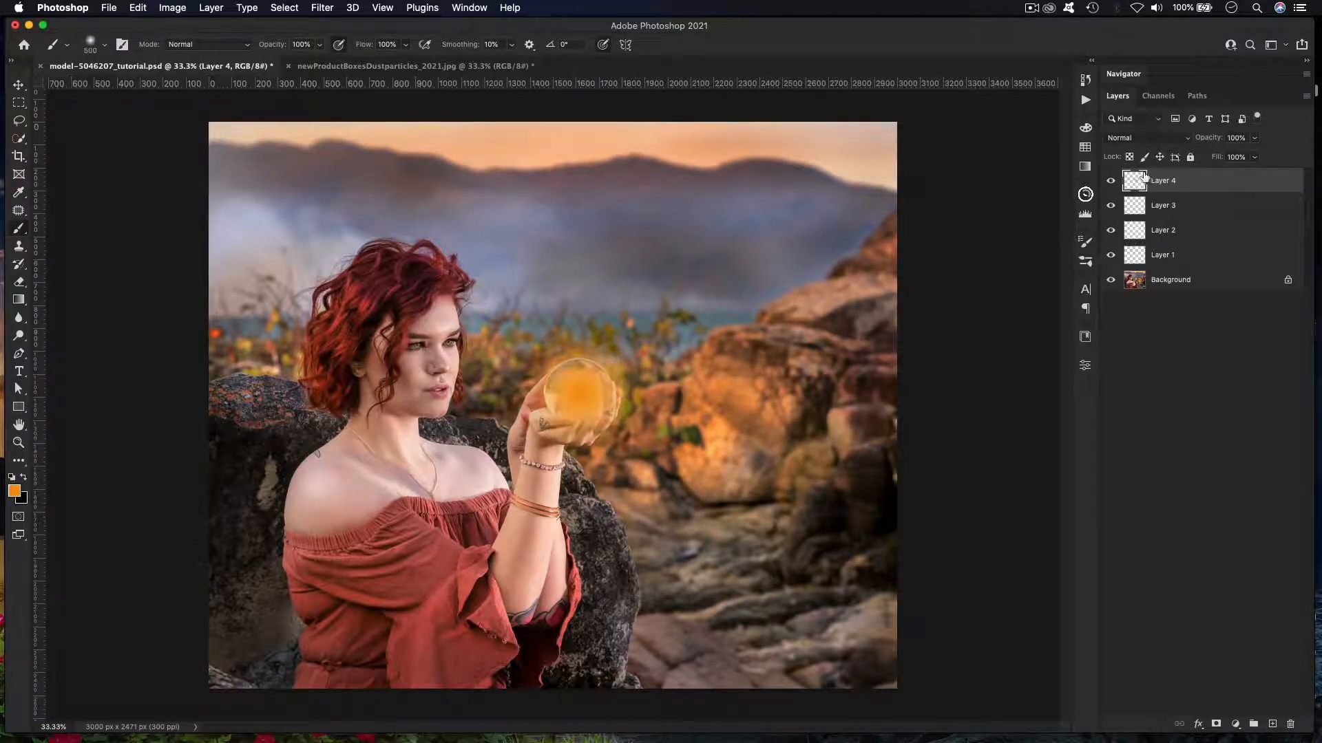
Step: Set Layer 4's blend mode to Overlay and group Layers 1 to 4 under the name BallGlows
left_click(1136, 139)
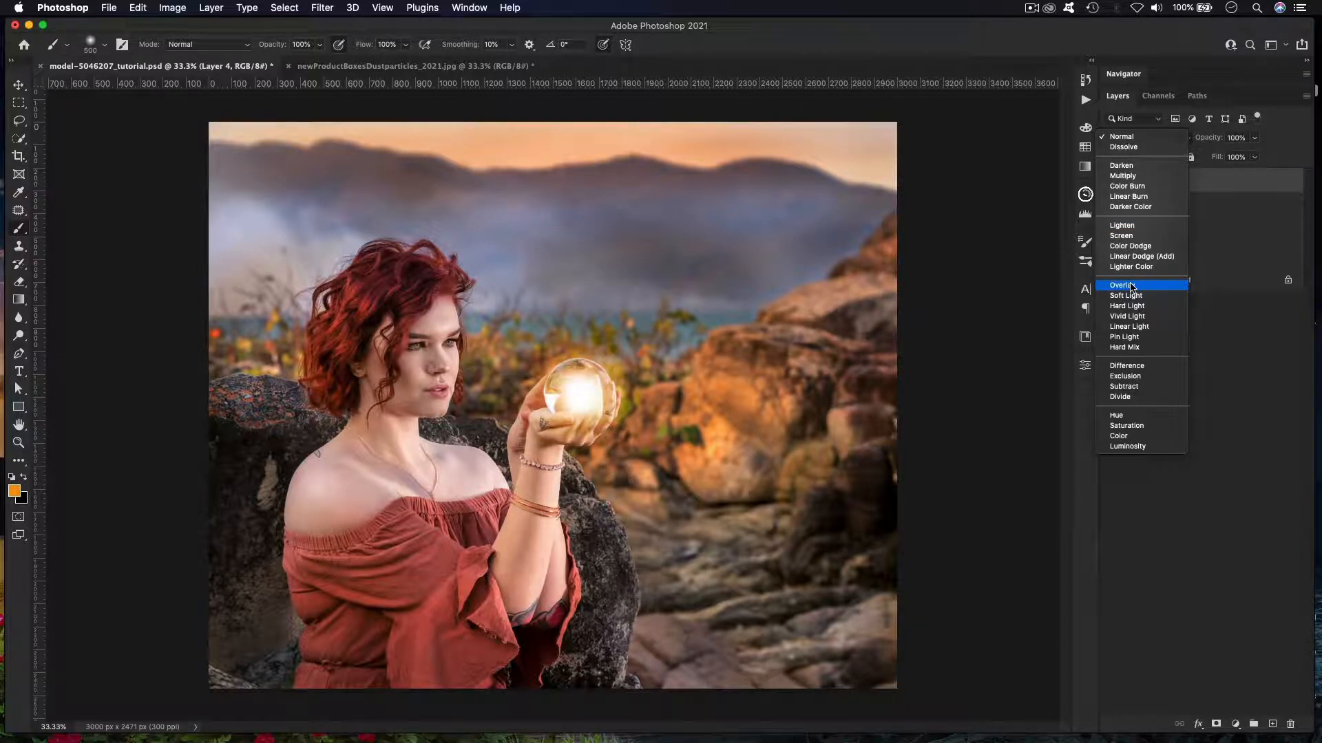
left_click(1132, 286)
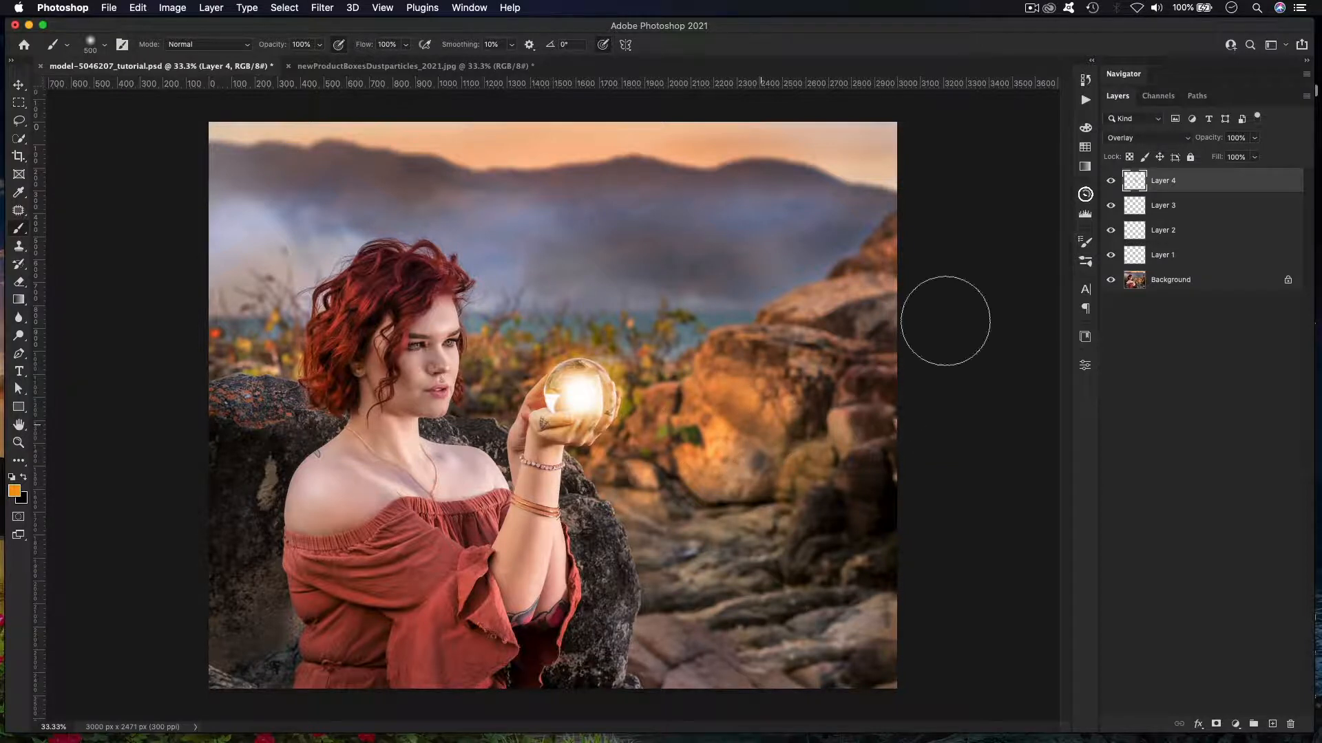
left_click(1195, 253, "shift")
key("super+g")
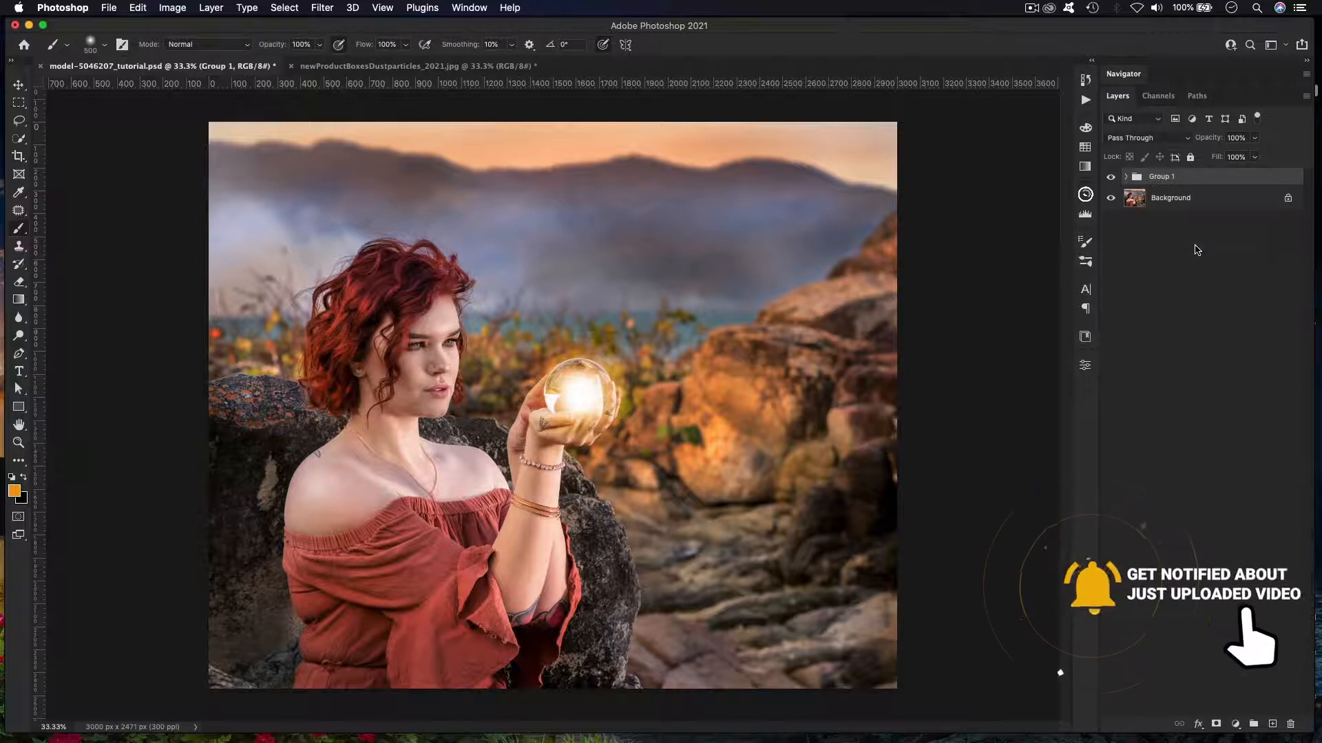
double_click(1153, 177)
type("BallG")
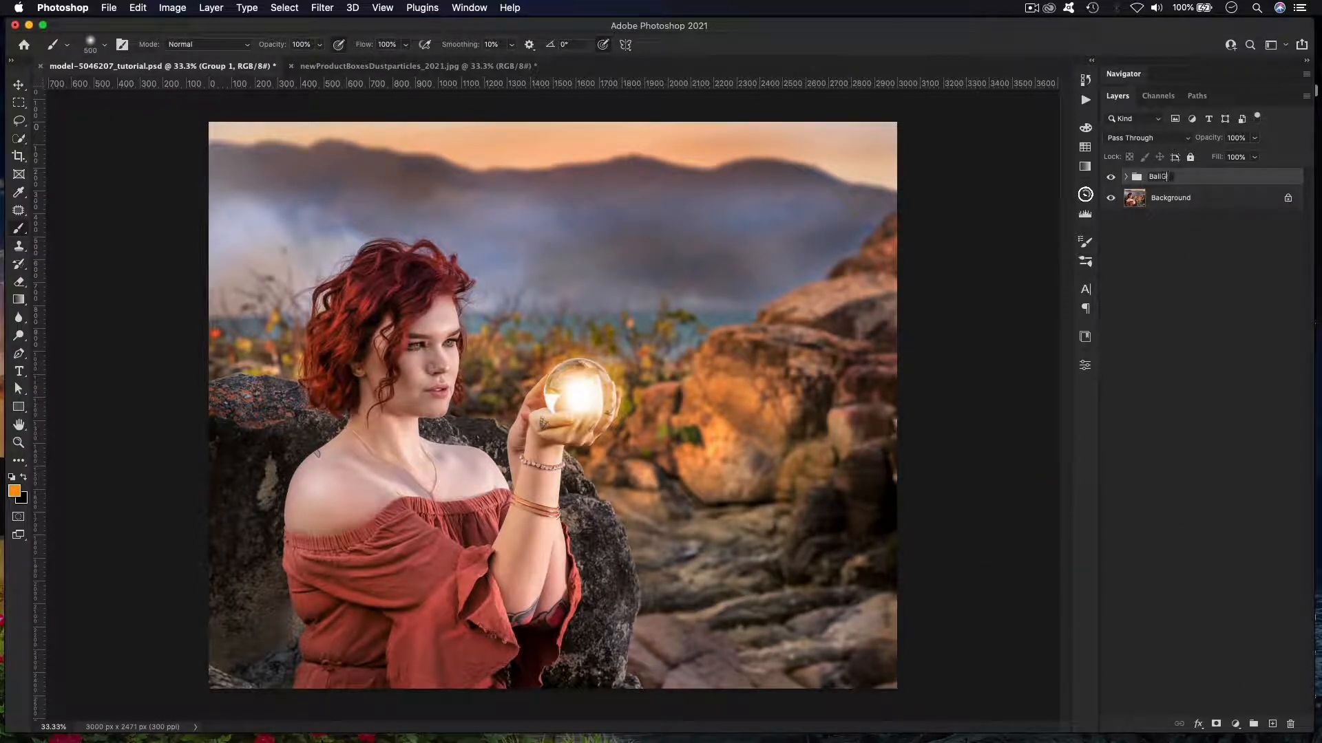
key("Return")
Step: Hide and show the BallGlows group repeatedly to compare the portrait with and without the ball's glow
left_click(1111, 177)
left_click(1111, 179)
left_click(1111, 179)
left_click(1111, 179)
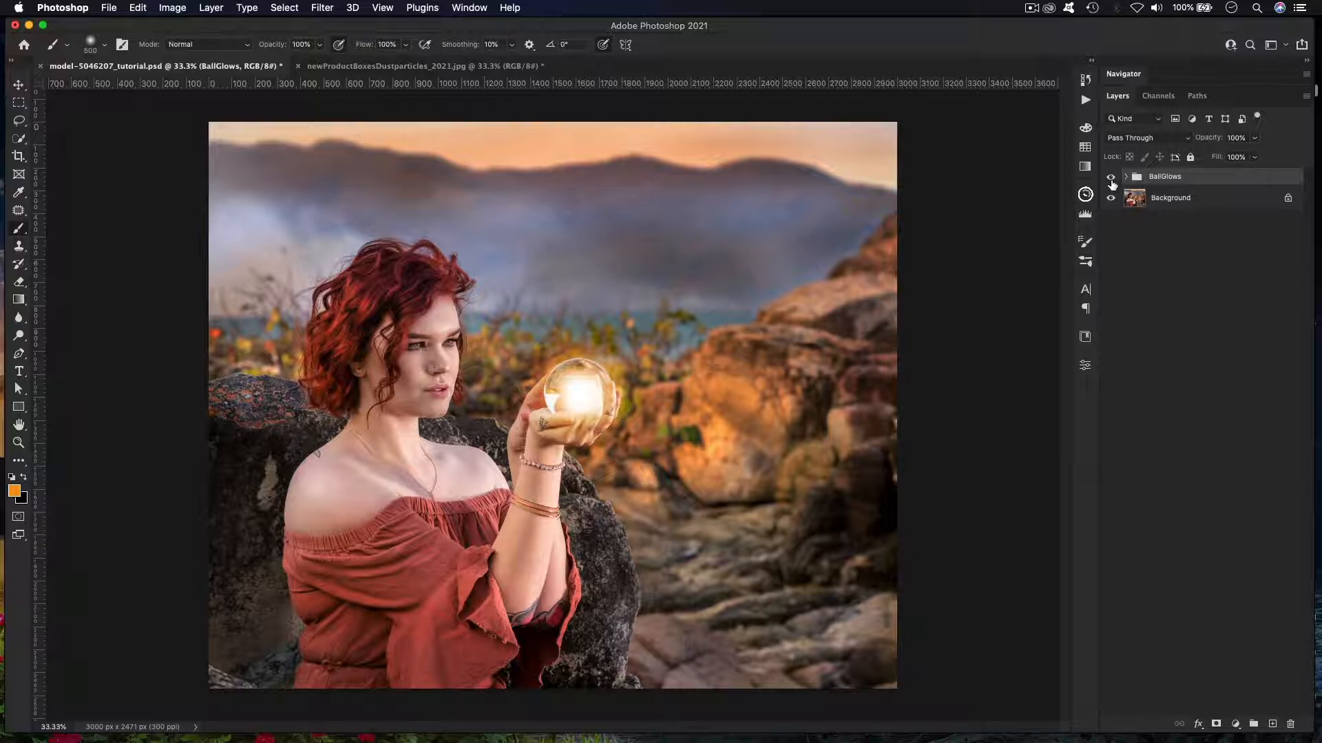
left_click(1111, 179)
left_click(1111, 179)
left_click(1111, 179)
left_click(1111, 179)
Step: Add a new layer above the BallGlows group and set the foreground colour to a lighter orange, RGB 248, 168, 53
left_click(1272, 726)
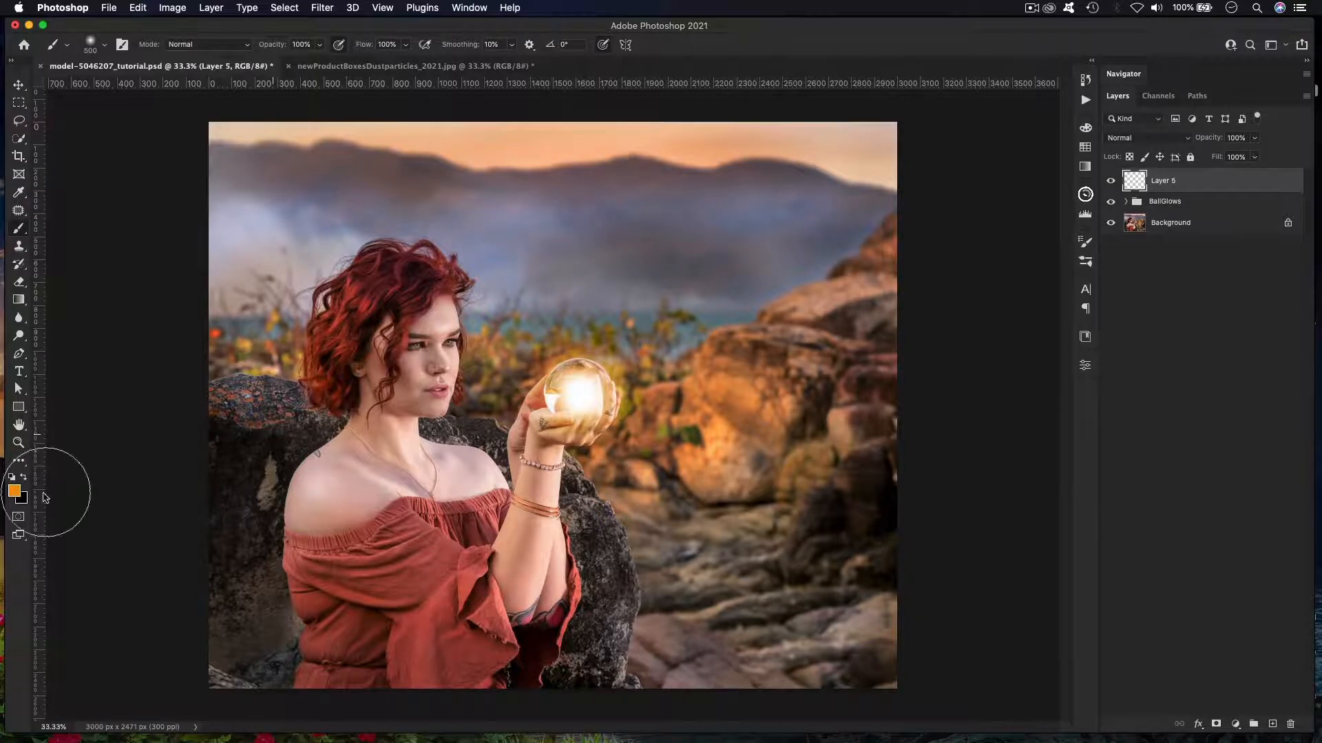
left_click(19, 492)
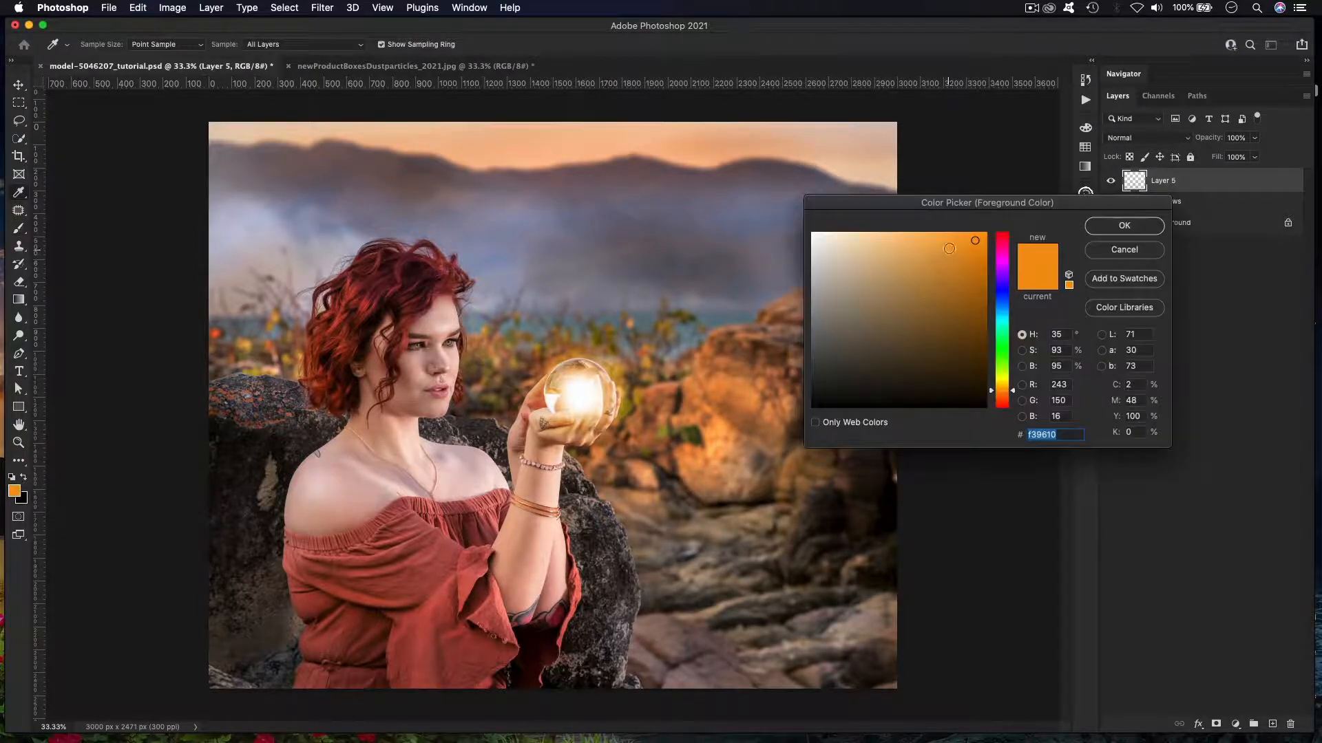
left_click(949, 237)
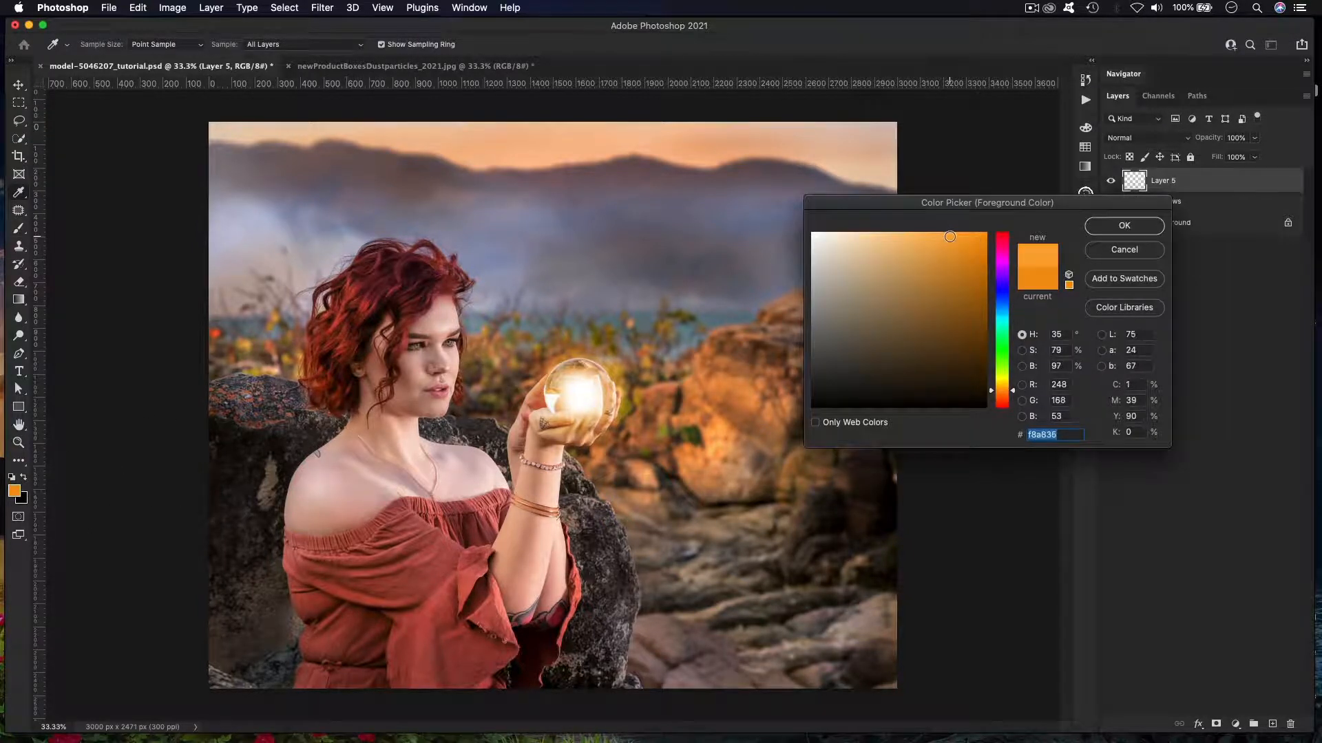
left_click(1124, 225)
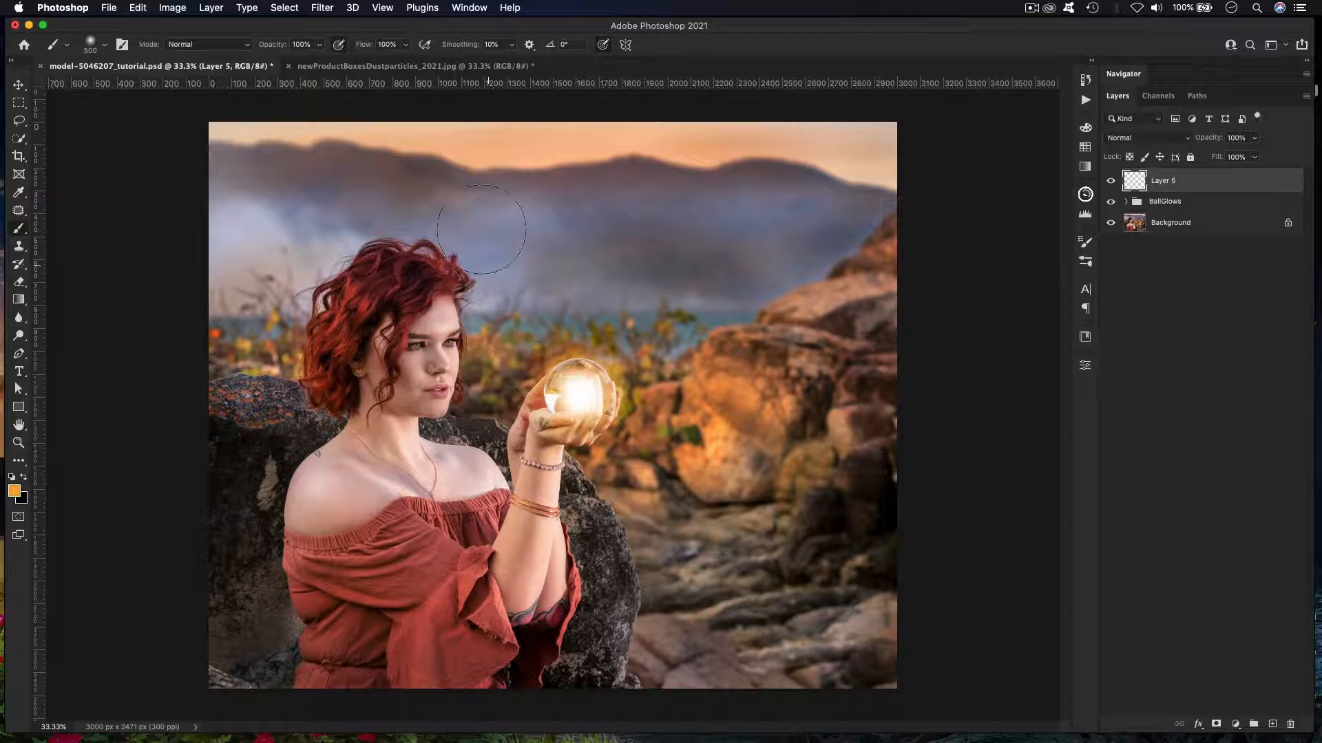
Step: Set the brush flow to 27% and reduce the brush size to 250 px
left_click(405, 44)
left_click_drag(411, 61, 360, 63)
left_click(421, 32)
key("bracketleft")
key("bracketleft")
key("bracketleft")
Step: Paint orange light on Layer 5 over the hair, forehead and chin facing the ball, using 175 px and 125 px brushes
key("super+equal")
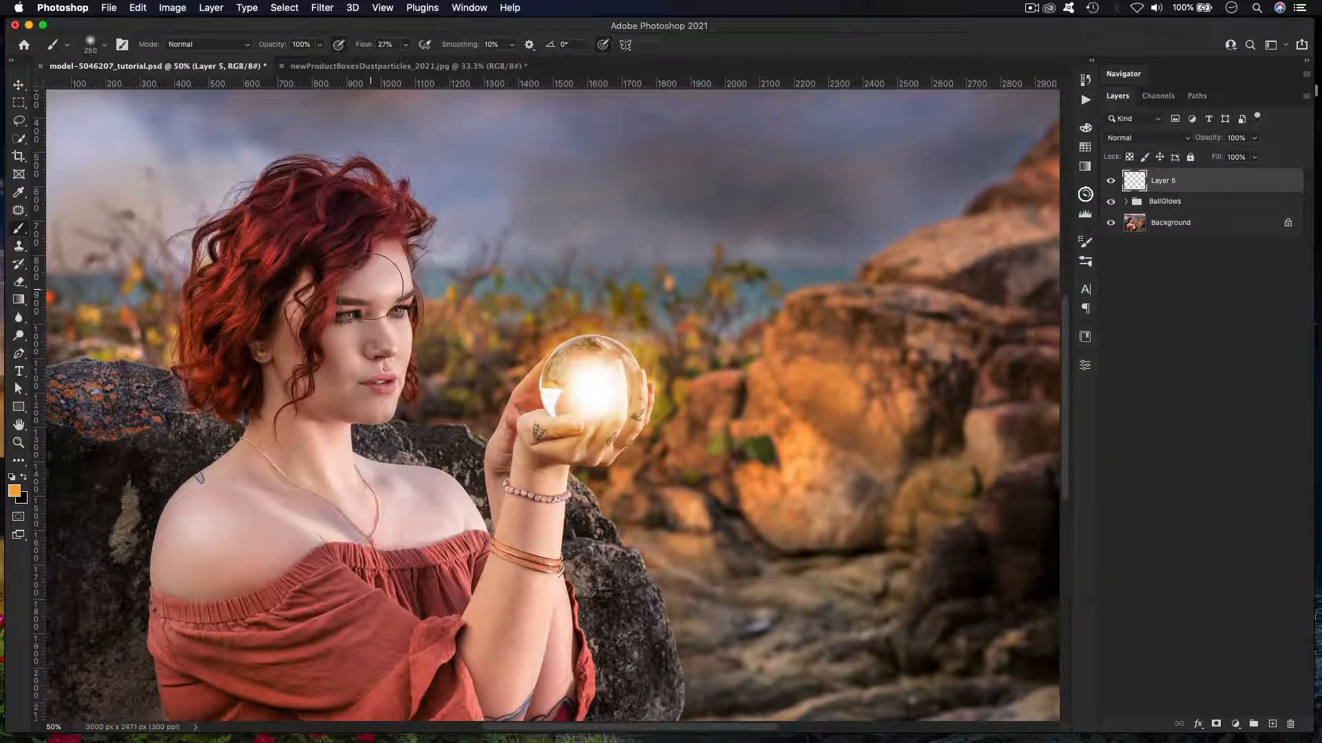
key("bracketleft")
key("bracketleft")
mouse_move(381, 199)
left_mouse_down()
mouse_move(405, 224)
mouse_move(384, 272)
mouse_move(398, 343)
mouse_move(391, 322)
mouse_move(376, 416)
mouse_move(369, 423)
left_mouse_up()
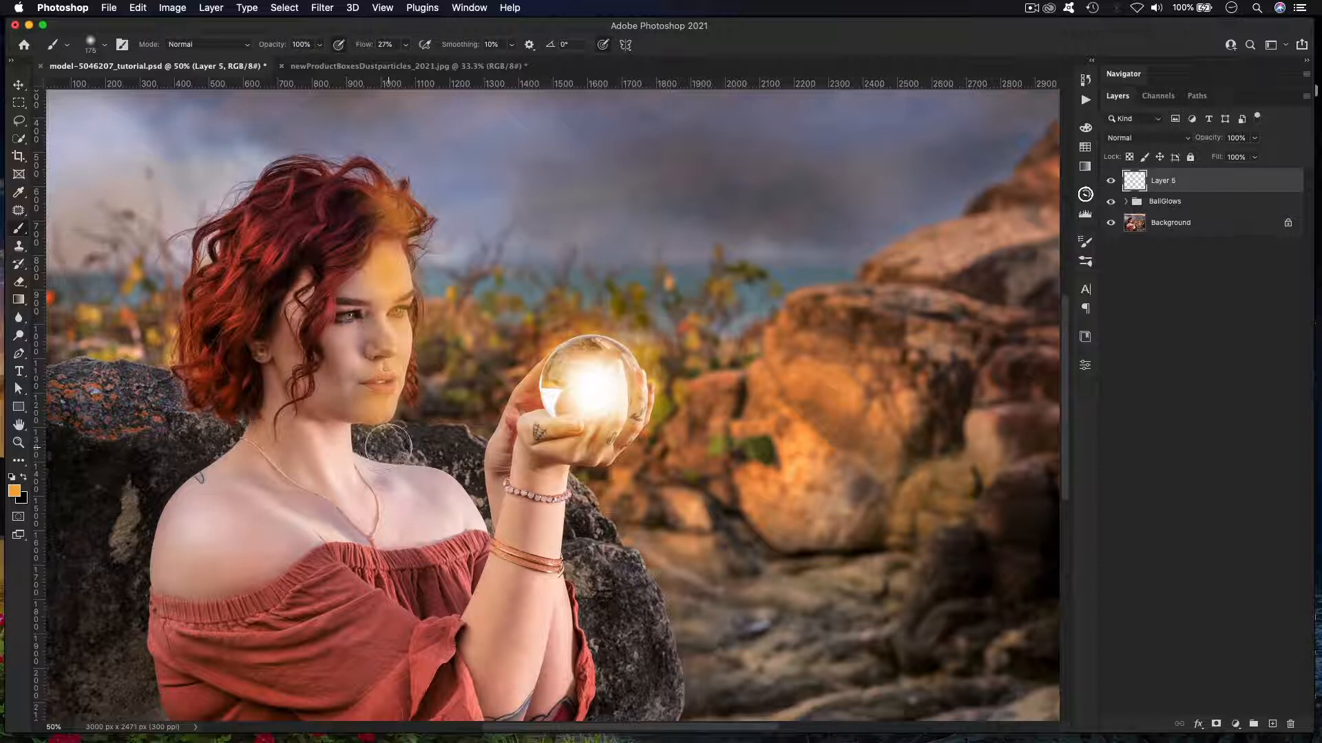
key("[")
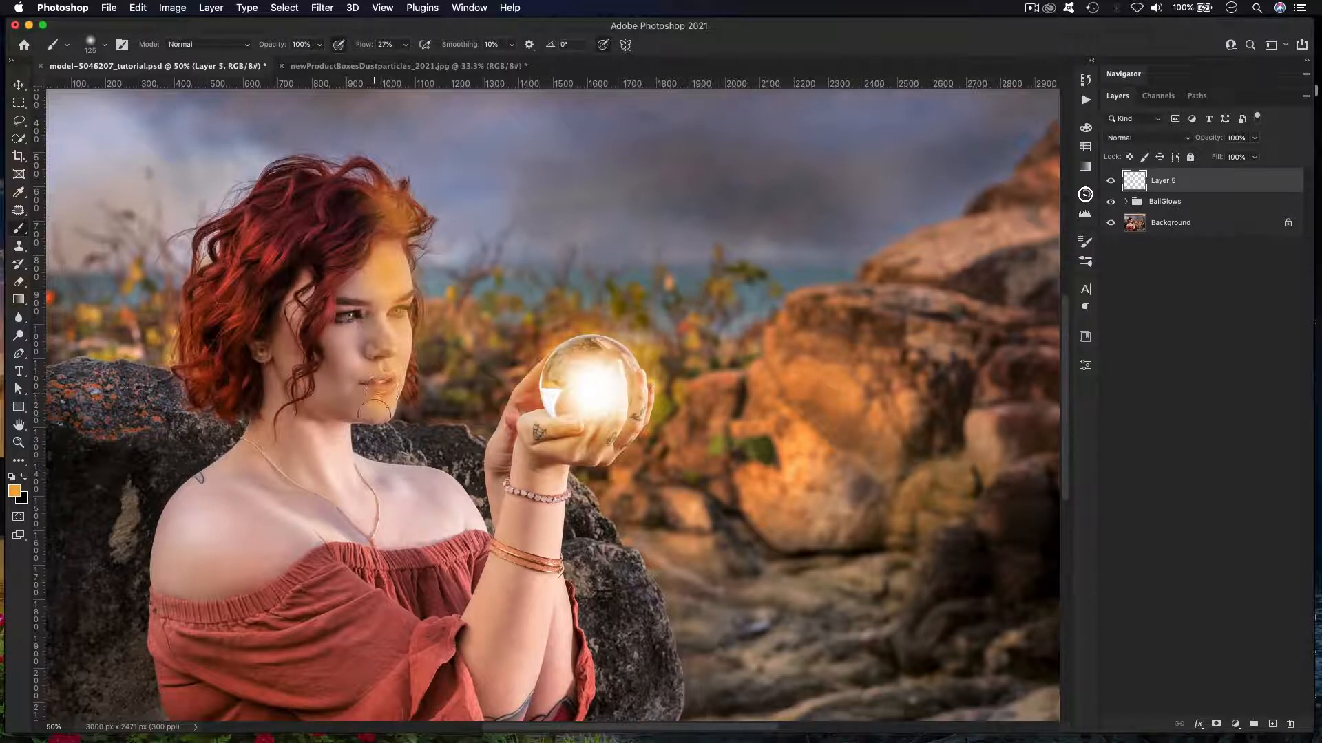
mouse_move(375, 411)
left_mouse_down()
mouse_move(405, 415)
mouse_move(400, 384)
left_mouse_up()
mouse_move(397, 287)
left_mouse_down()
mouse_move(390, 244)
mouse_move(406, 303)
left_mouse_up()
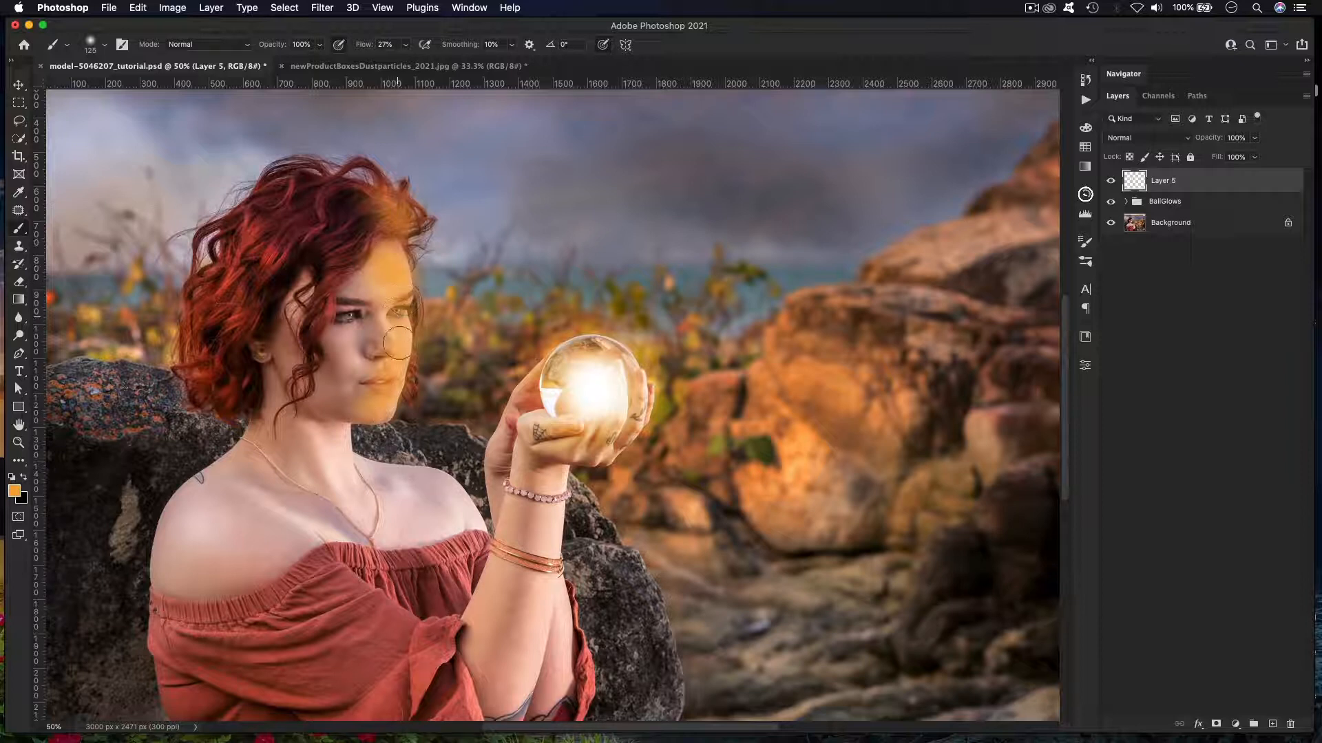
Step: Paint orange light over the neck, chest and the shoulder nearest the ball, using 125 px and 200 px brushes
mouse_move(336, 433)
left_mouse_down()
mouse_move(333, 470)
mouse_move(322, 416)
mouse_move(339, 477)
mouse_move(406, 481)
mouse_move(386, 474)
mouse_move(455, 497)
mouse_move(417, 484)
mouse_move(472, 519)
mouse_move(474, 551)
left_mouse_up()
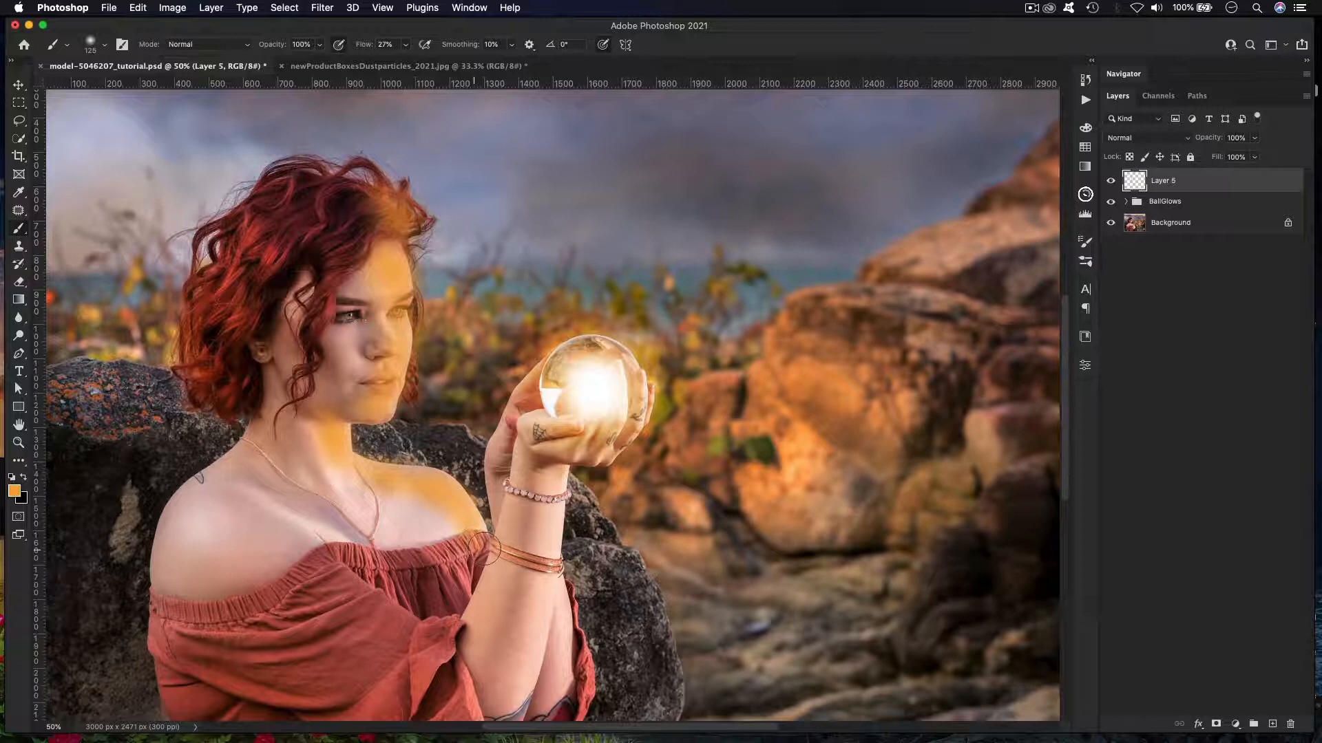
key("bracketleft")
key("bracketleft")
key("bracketleft")
key("bracketright")
key("bracketright")
key("bracketright")
key("bracketright")
key("bracketright")
key("bracketright")
mouse_move(413, 513)
left_mouse_down()
mouse_move(467, 587)
mouse_move(407, 503)
mouse_move(442, 533)
mouse_move(368, 493)
mouse_move(462, 570)
mouse_move(437, 550)
mouse_move(459, 529)
left_mouse_up()
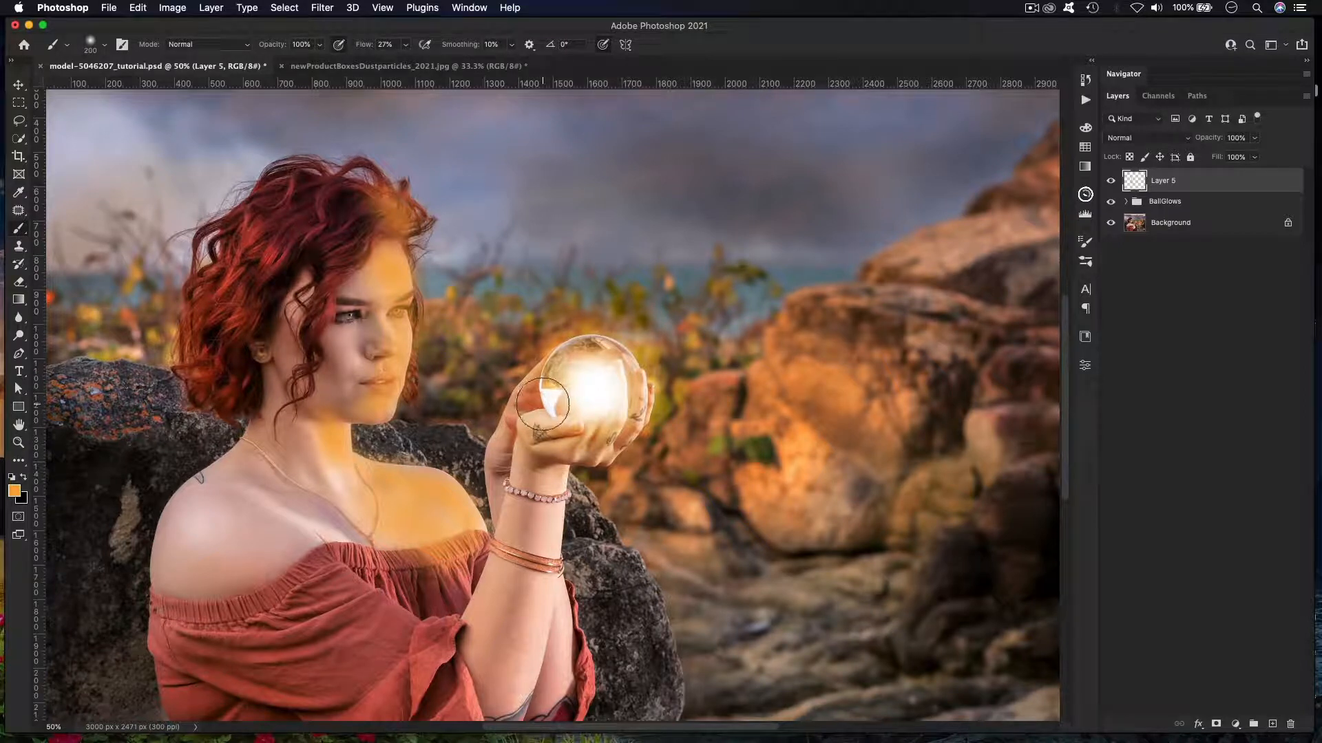
Step: Paint orange light over the hands holding the ball and extend it across the neck and collarbone with a 150 px brush
key("bracketleft")
key("bracketleft")
left_click_drag(501, 437, 575, 433)
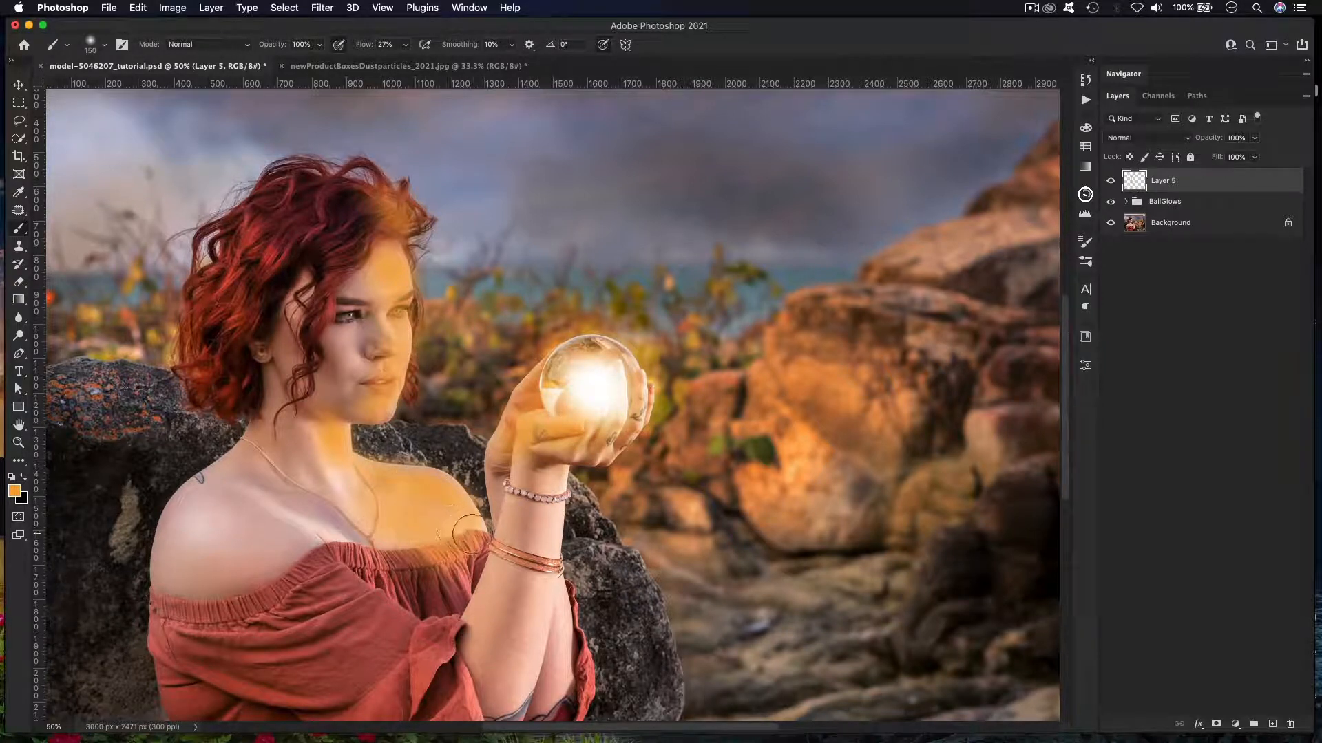
mouse_move(282, 413)
left_mouse_down()
mouse_move(328, 492)
mouse_move(326, 479)
mouse_move(378, 512)
mouse_move(346, 476)
mouse_move(334, 488)
mouse_move(353, 537)
mouse_move(412, 563)
left_mouse_up()
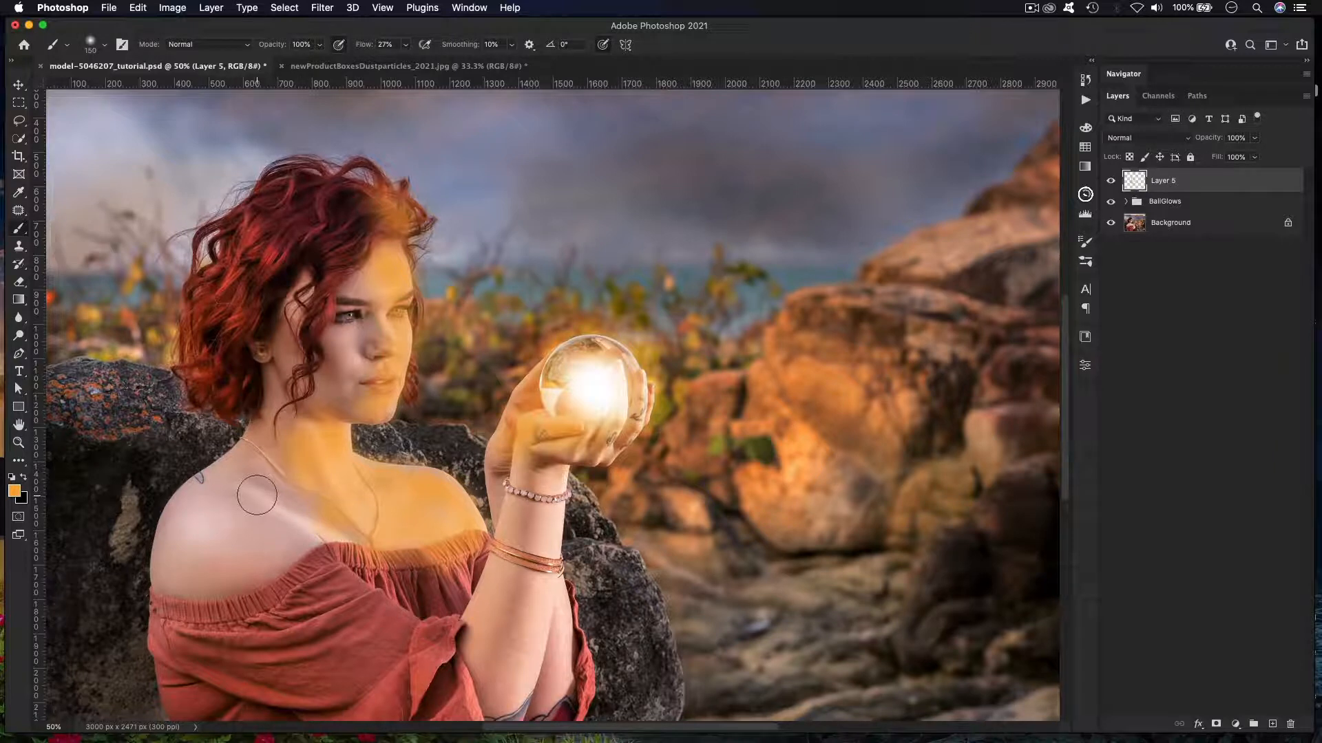
left_click_drag(278, 499, 351, 550)
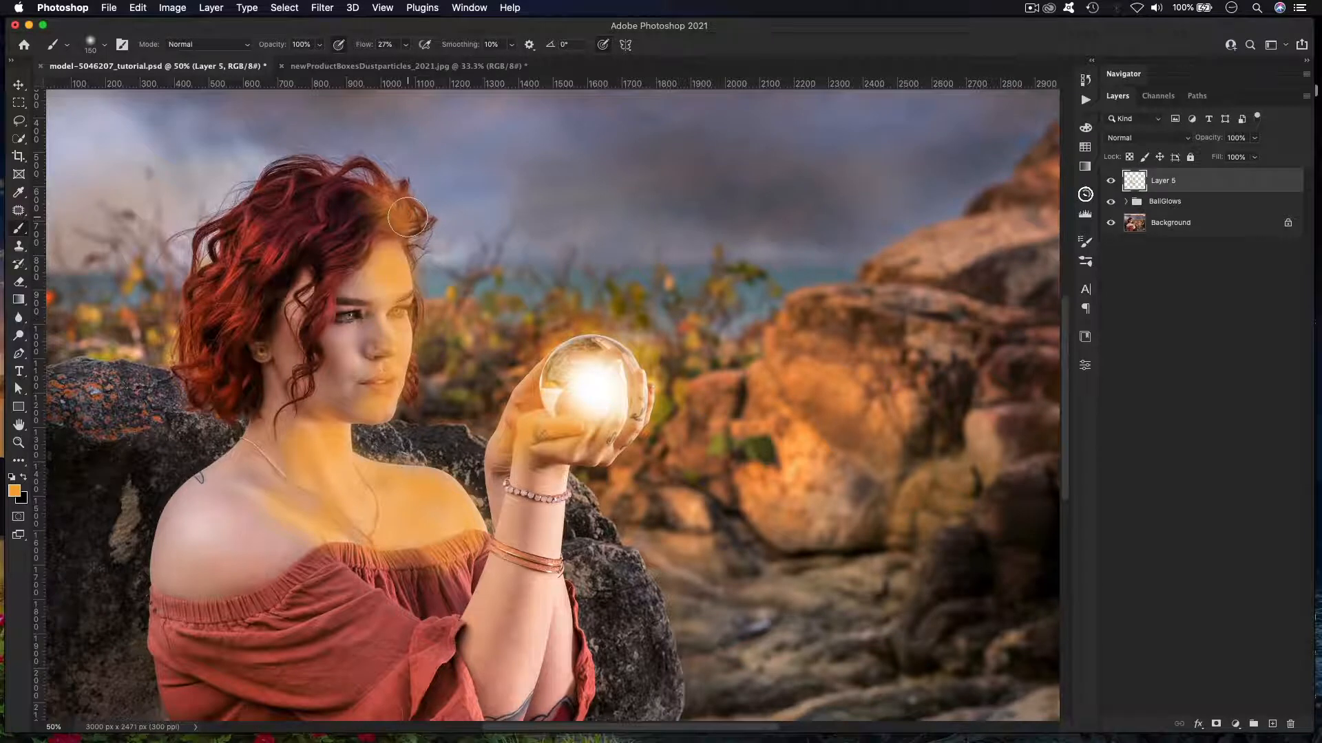
Step: Set Layer 5's blend mode to Overlay and its opacity to 80%
left_click(1138, 142)
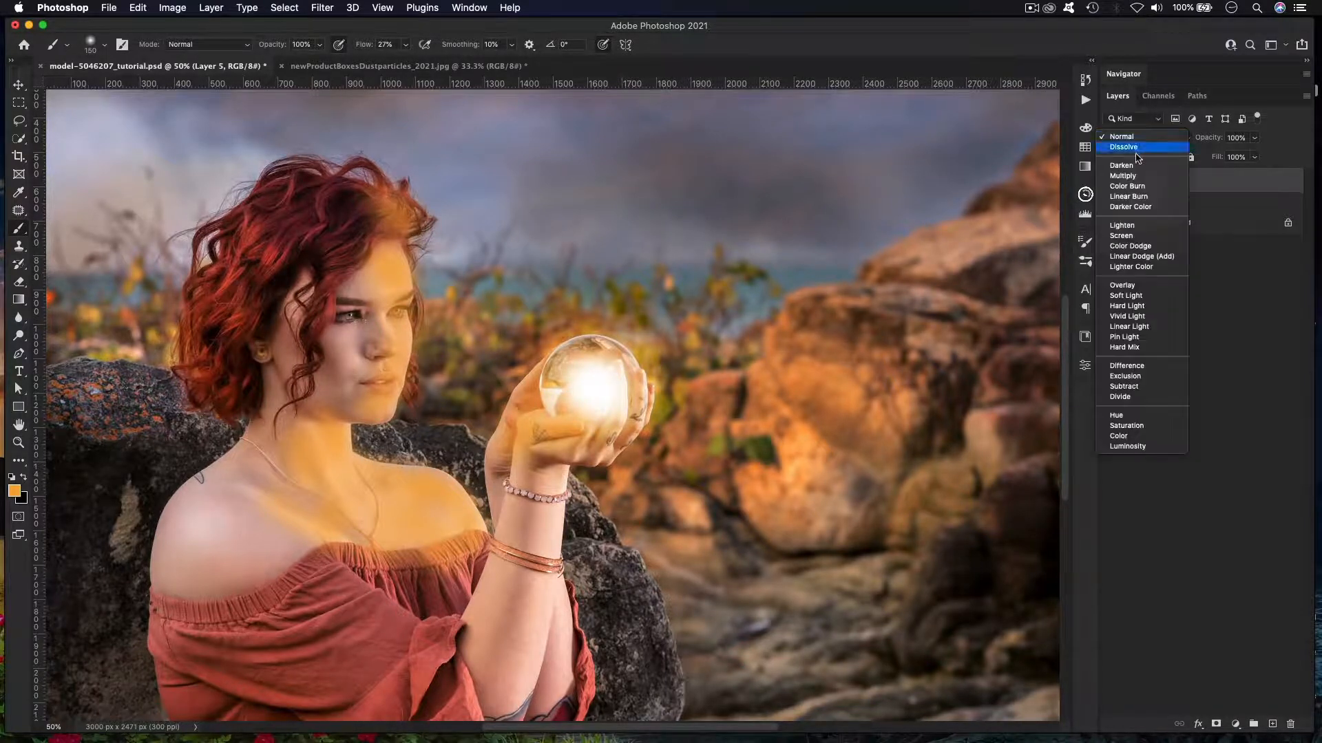
left_click(1135, 287)
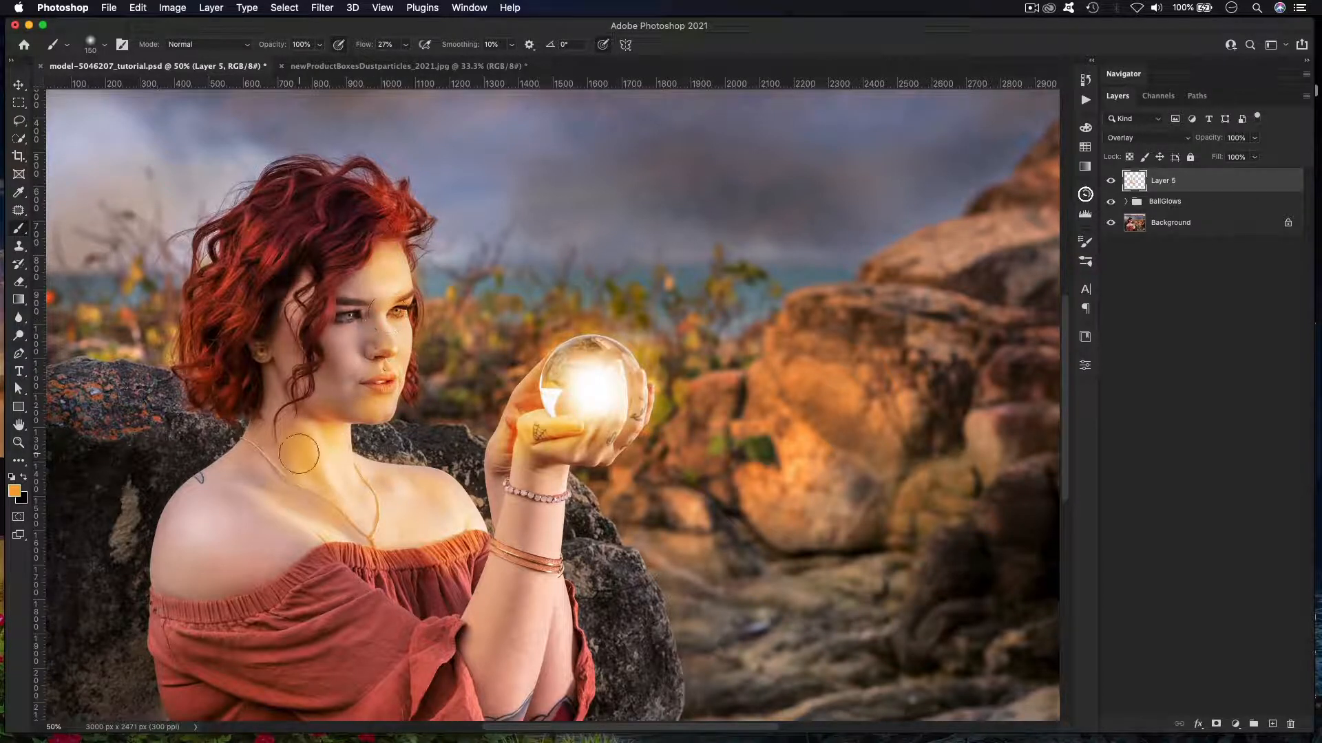
left_click(1257, 139)
left_click_drag(1255, 157, 1250, 158)
left_click(1273, 116)
Step: Add a layer mask to Layer 5 and set the brush flow to 24%
left_click(1213, 729)
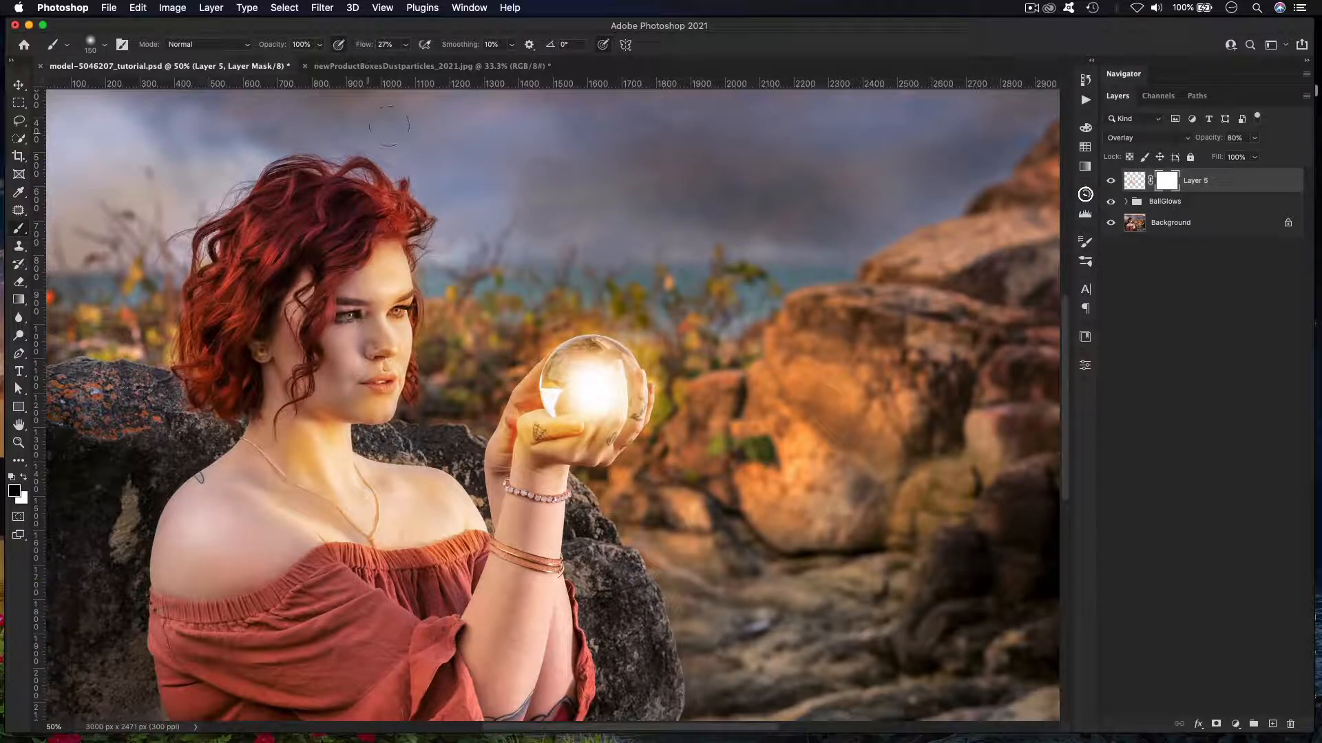
left_click(406, 47)
left_click(696, 55)
Step: Paint black on Layer 5's mask with an enlarged brush to soften the orange on the neck, and reduce the brush to 100 px
key("bracketright")
key("bracketright")
key("bracketright")
key("bracketright")
key("bracketright")
key("bracketright")
mouse_move(277, 458)
left_mouse_down()
mouse_move(262, 422)
mouse_move(276, 418)
mouse_move(274, 466)
mouse_move(326, 528)
mouse_move(279, 533)
mouse_move(511, 663)
mouse_move(304, 457)
mouse_move(332, 438)
left_mouse_up()
key("bracketleft")
key("bracketleft")
key("bracketleft")
key("bracketleft")
key("bracketleft")
key("bracketleft")
key("bracketleft")
Step: Add a new layer above Layer 5 and set the foreground colour to near-white #fbfbfb
left_click(1270, 723)
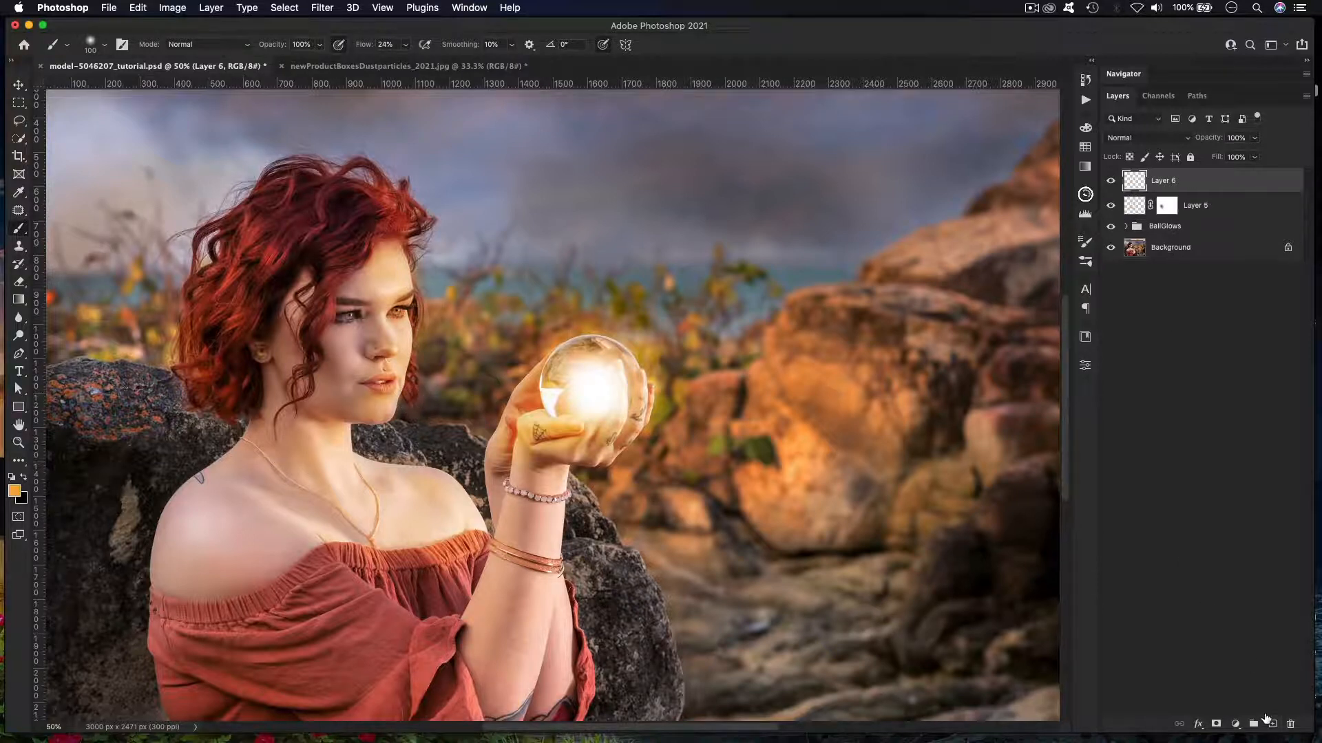
left_click(14, 491)
left_click_drag(833, 243, 813, 234)
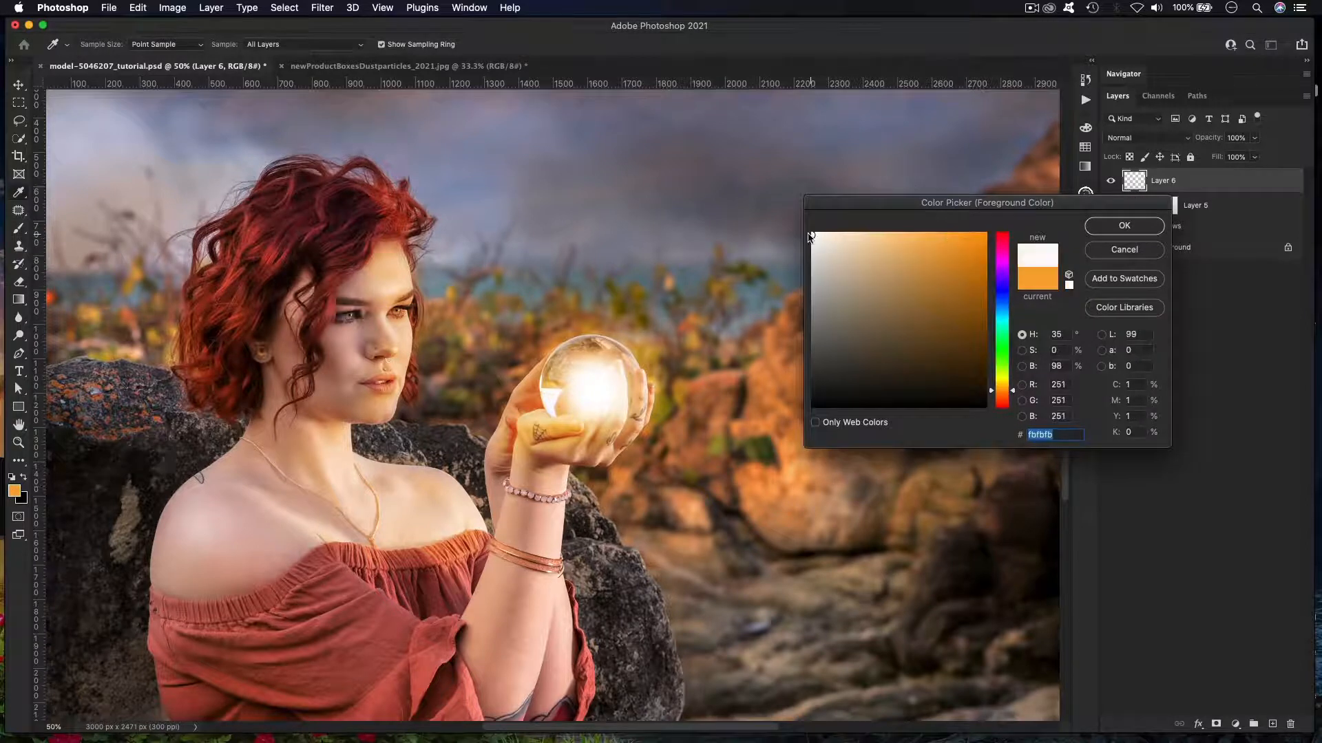
left_click(1124, 228)
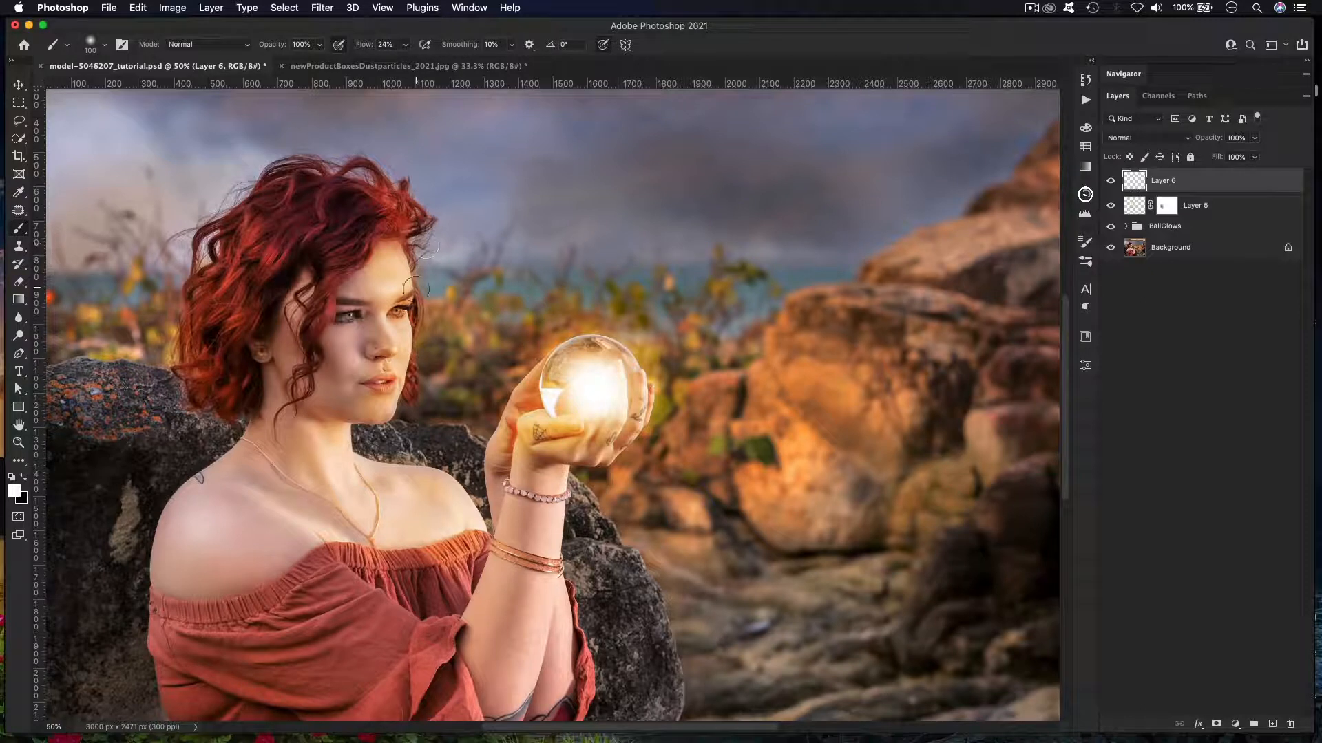
Step: Paint near-white highlights on Layer 6 along the skin facing the ball, reducing the brush to 70 px and 45 px
key("bracketright")
key("alt")
key("super+equal")
scroll(433, 321, "left", 5)
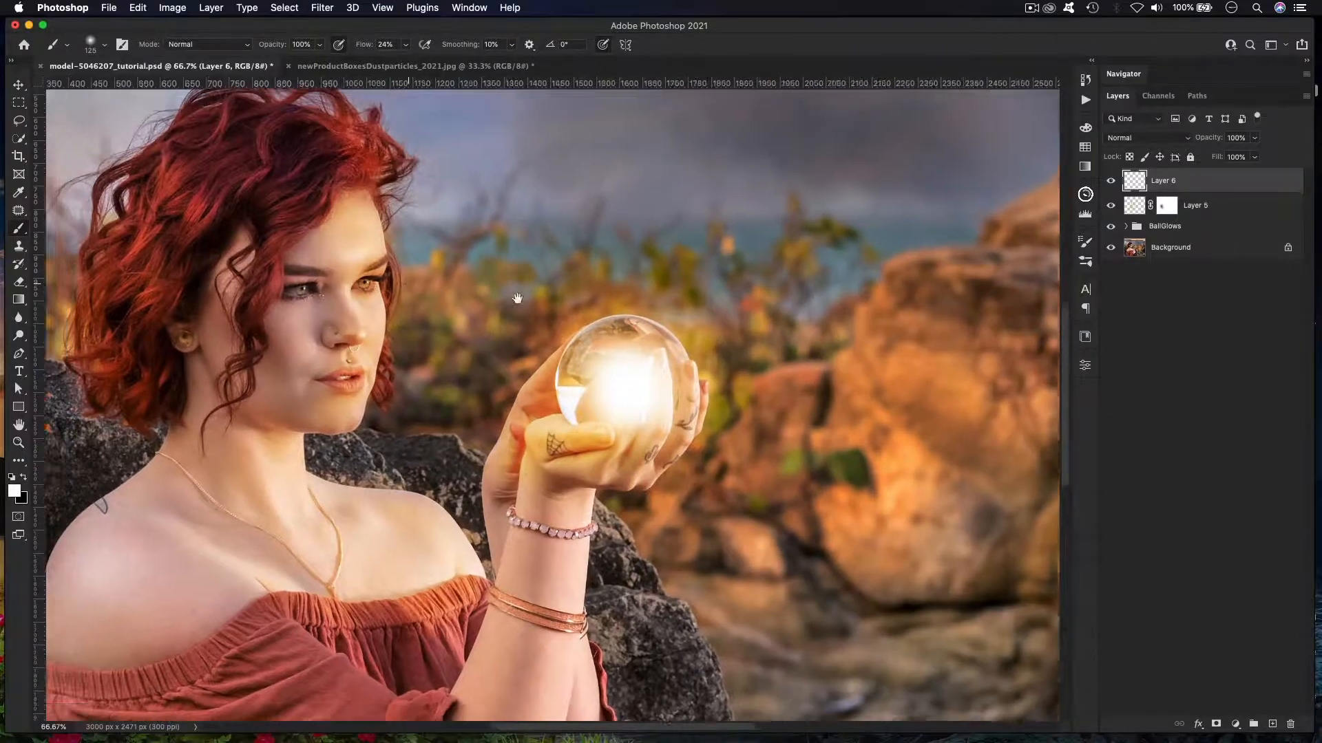
key("bracketleft")
key("bracketleft")
key("bracketleft")
key("bracketleft")
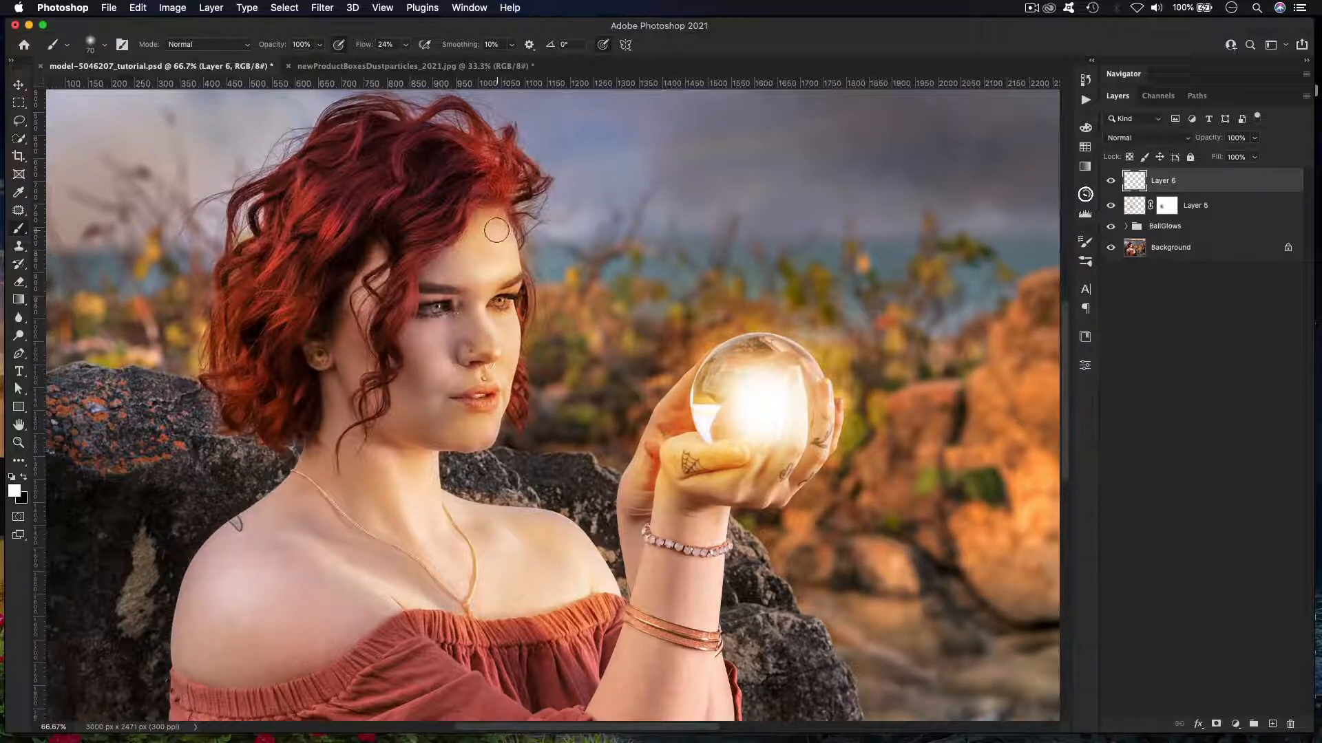
key("bracketleft")
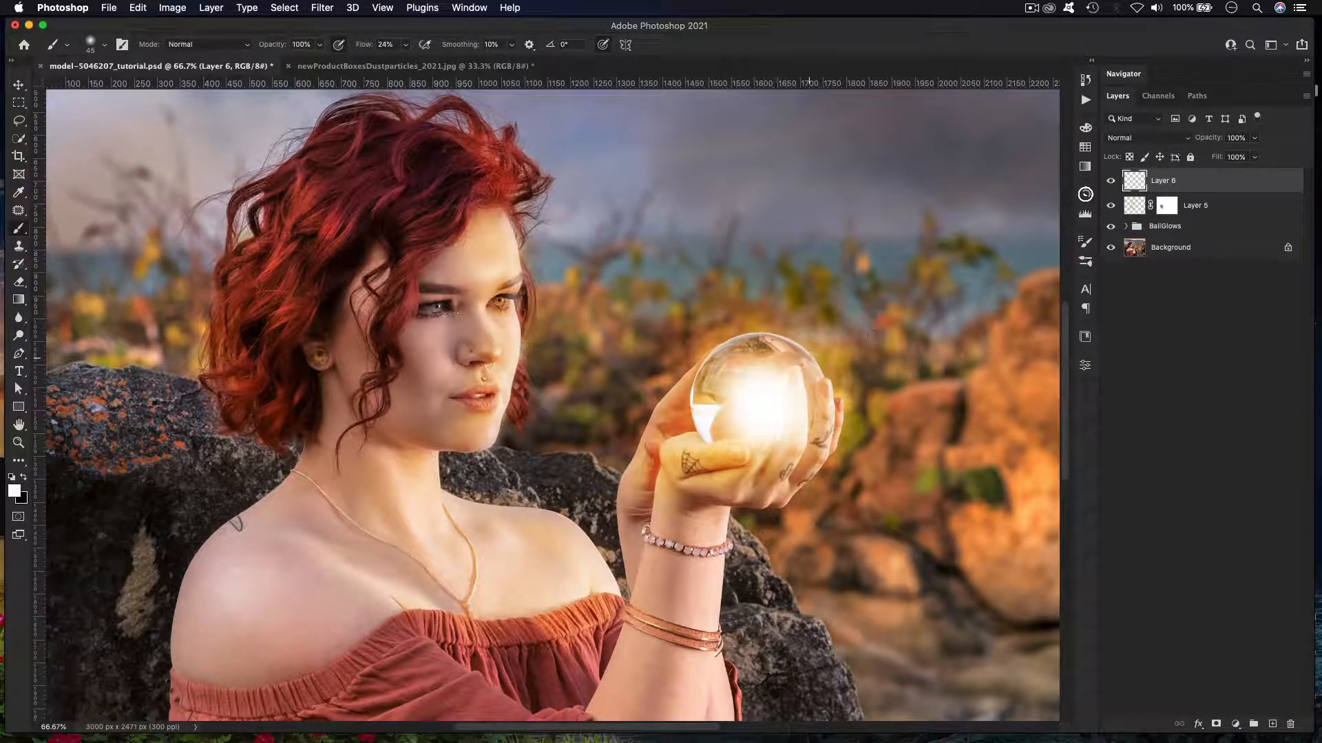
Step: Set Layer 6's blend mode to Soft Light
left_click(1167, 140)
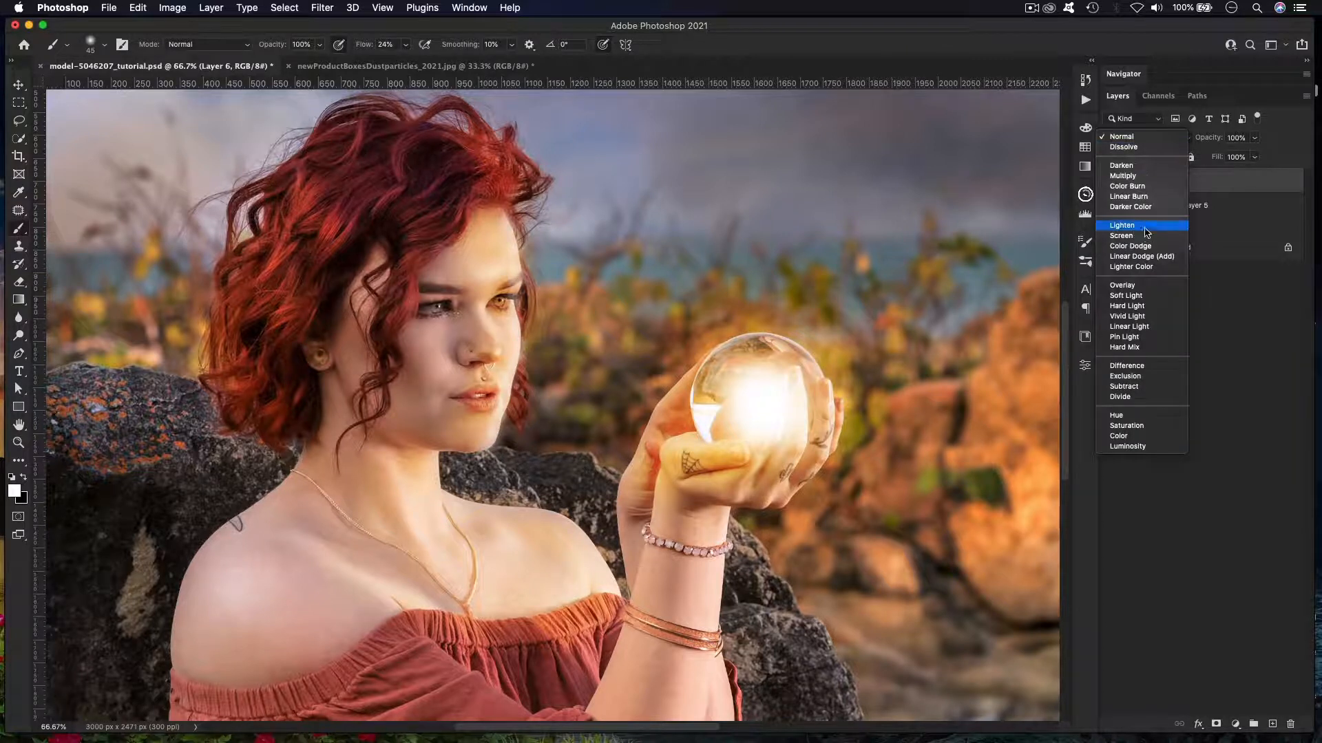
left_click(1124, 296)
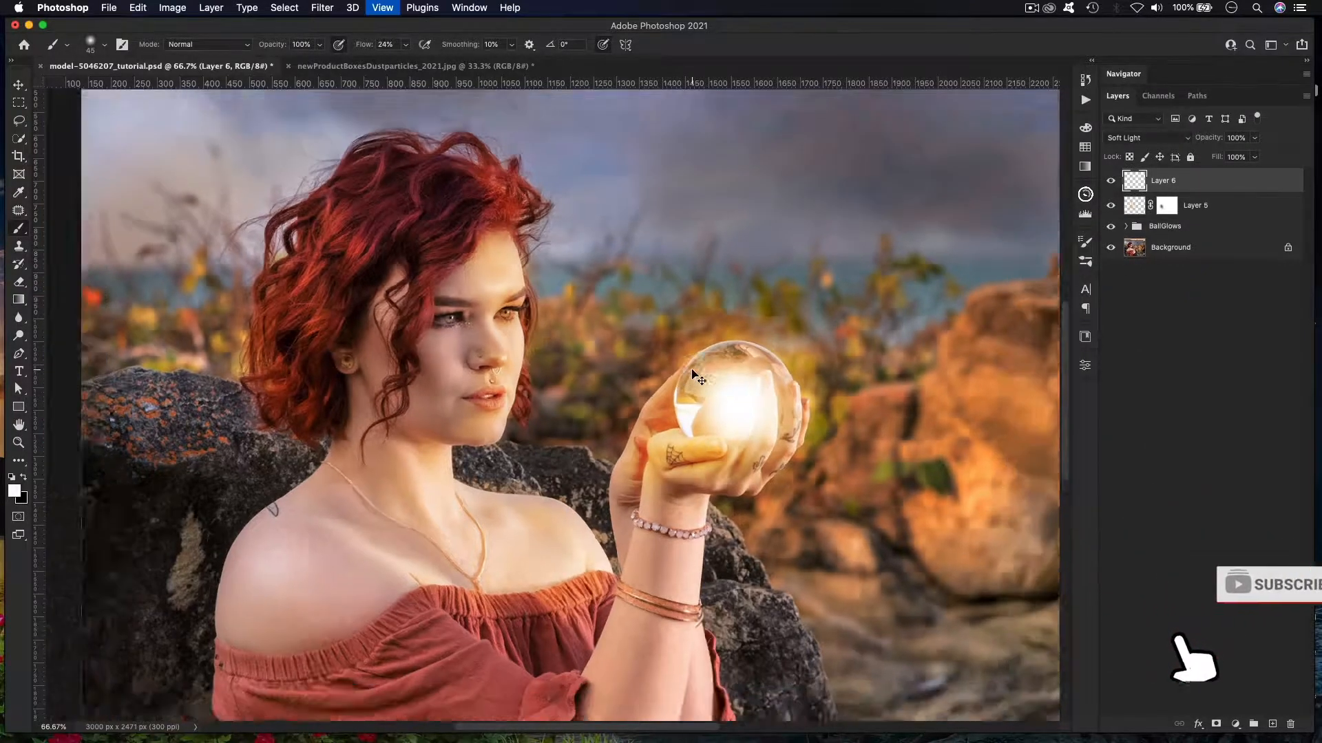
key("super+minus")
key("super+minus")
key("super+plus")
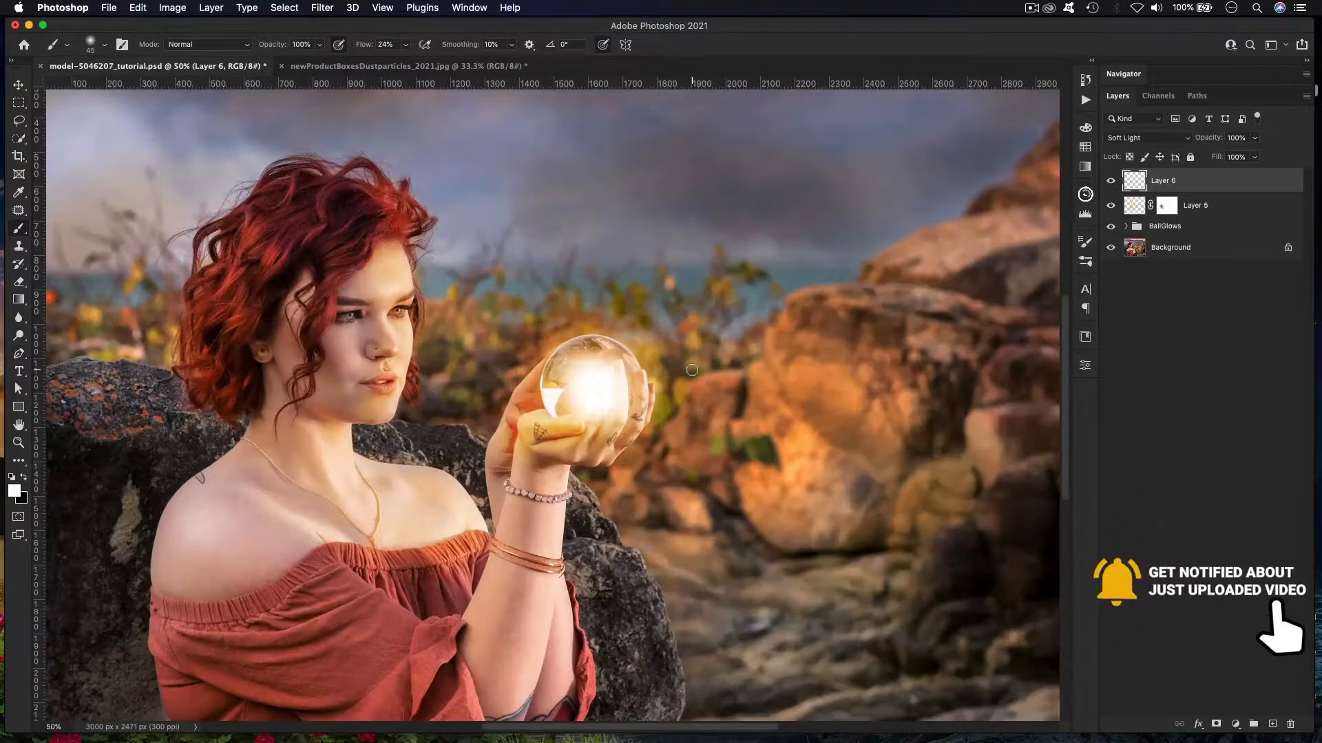
Step: Group Layer 5 and Layer 6 and name the group BodyLightCasts
left_click(1226, 214, "shift")
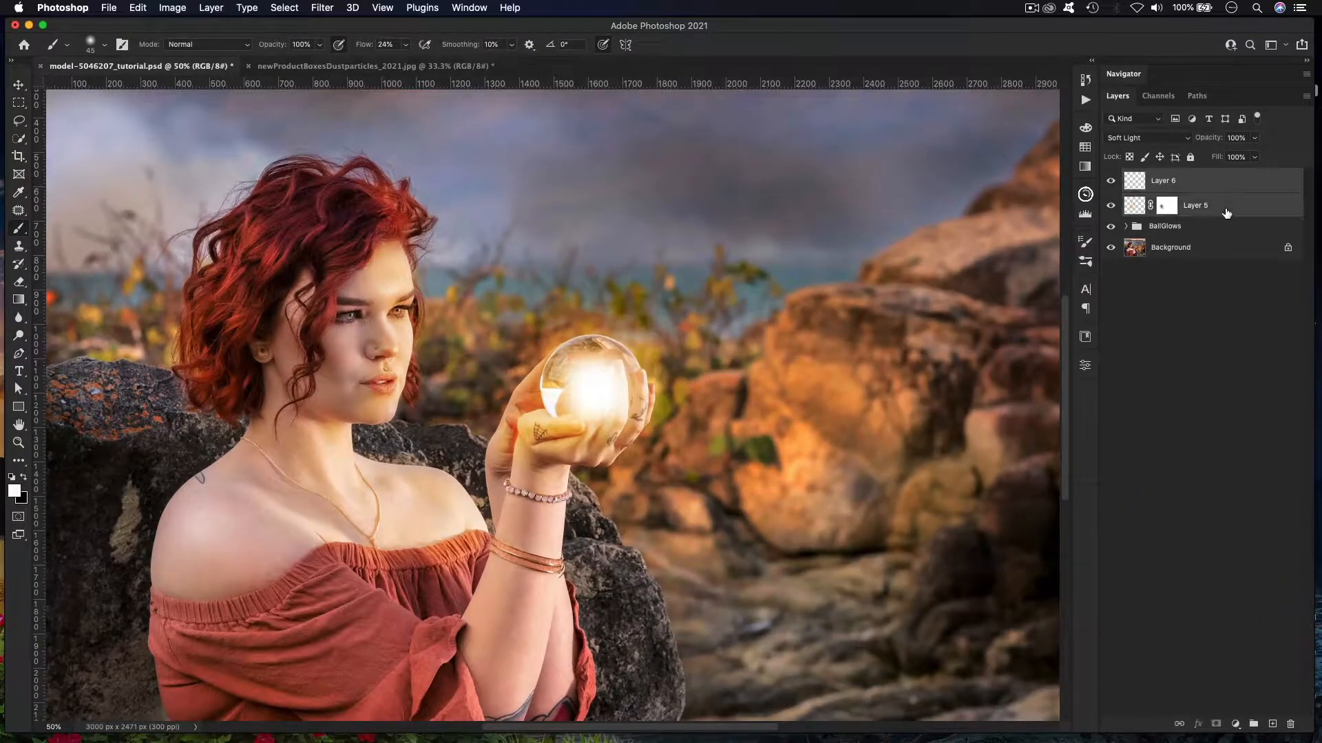
key("super+g")
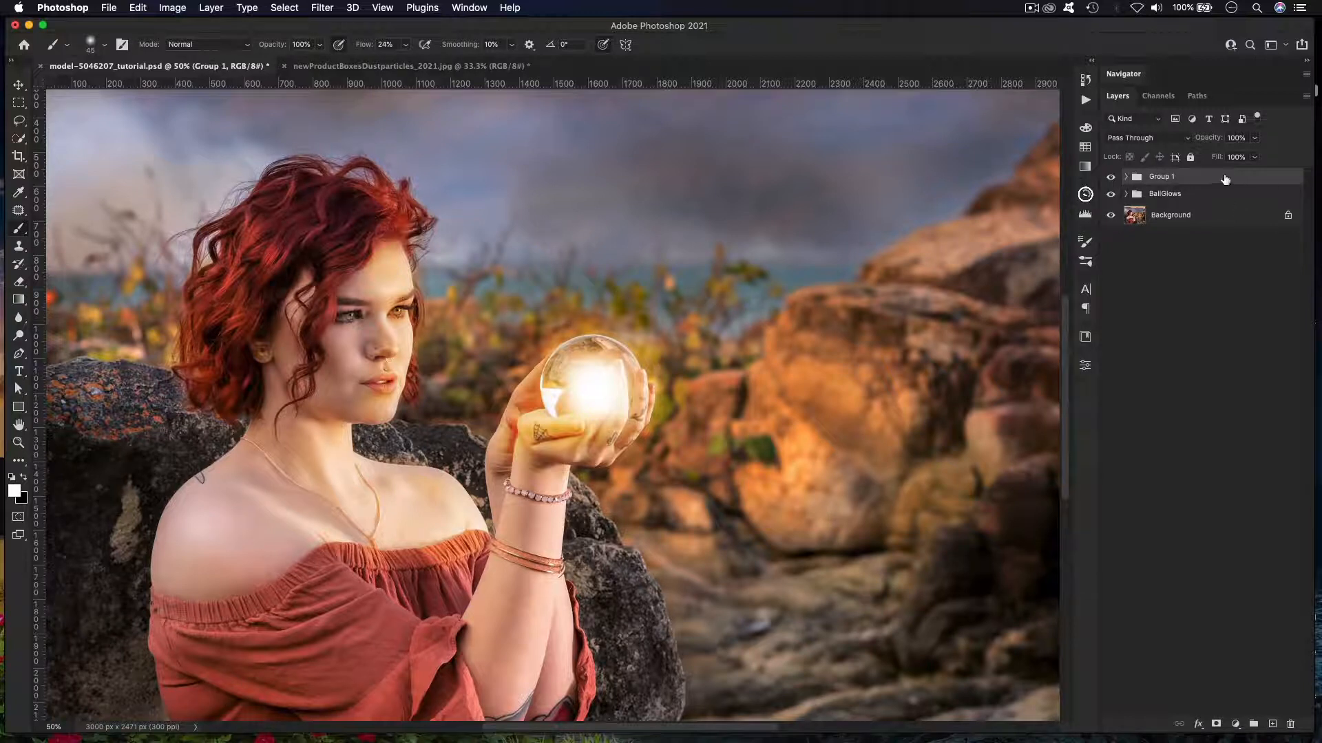
double_click(1152, 178)
type("BodyL")
type("ightCasts")
key("Return")
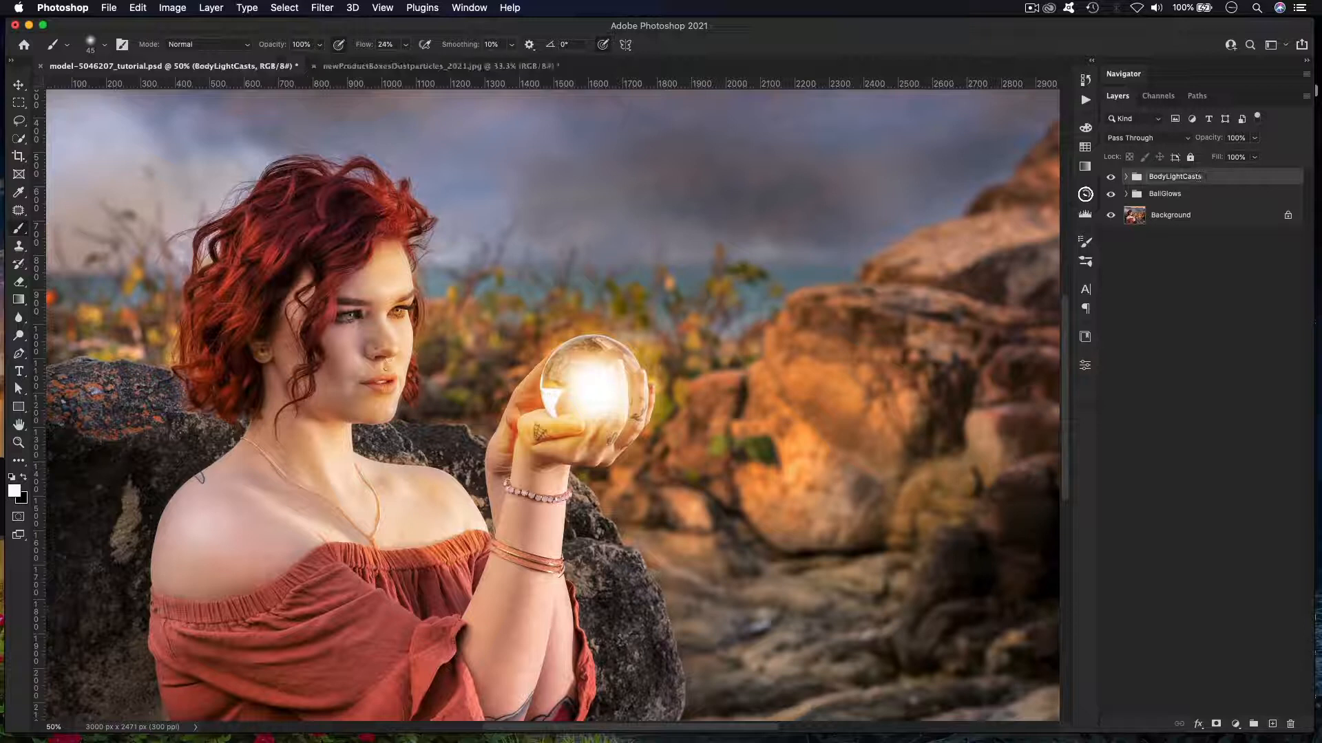
Step: Hide and show the BodyLightCasts group repeatedly to compare the portrait with and without the light on the body
left_click(1110, 178)
left_click(1110, 178)
left_click(1110, 178)
left_click(1110, 178)
left_click(1111, 178)
left_click(1111, 178)
left_click(1110, 178)
left_click(1110, 177)
Step: Add a new layer above the BodyLightCasts group and place the Dusts2.png particle image as an embedded object
left_click(1272, 724)
key("v")
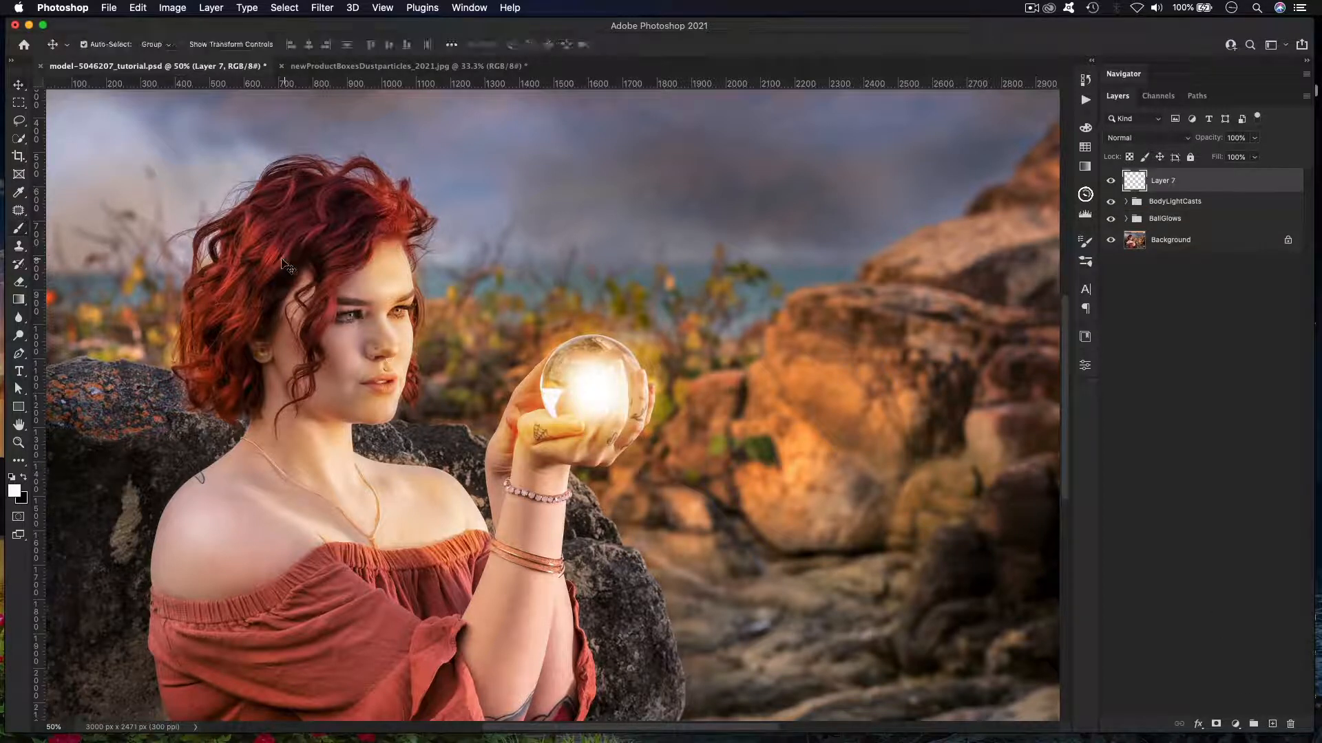
left_click(110, 9)
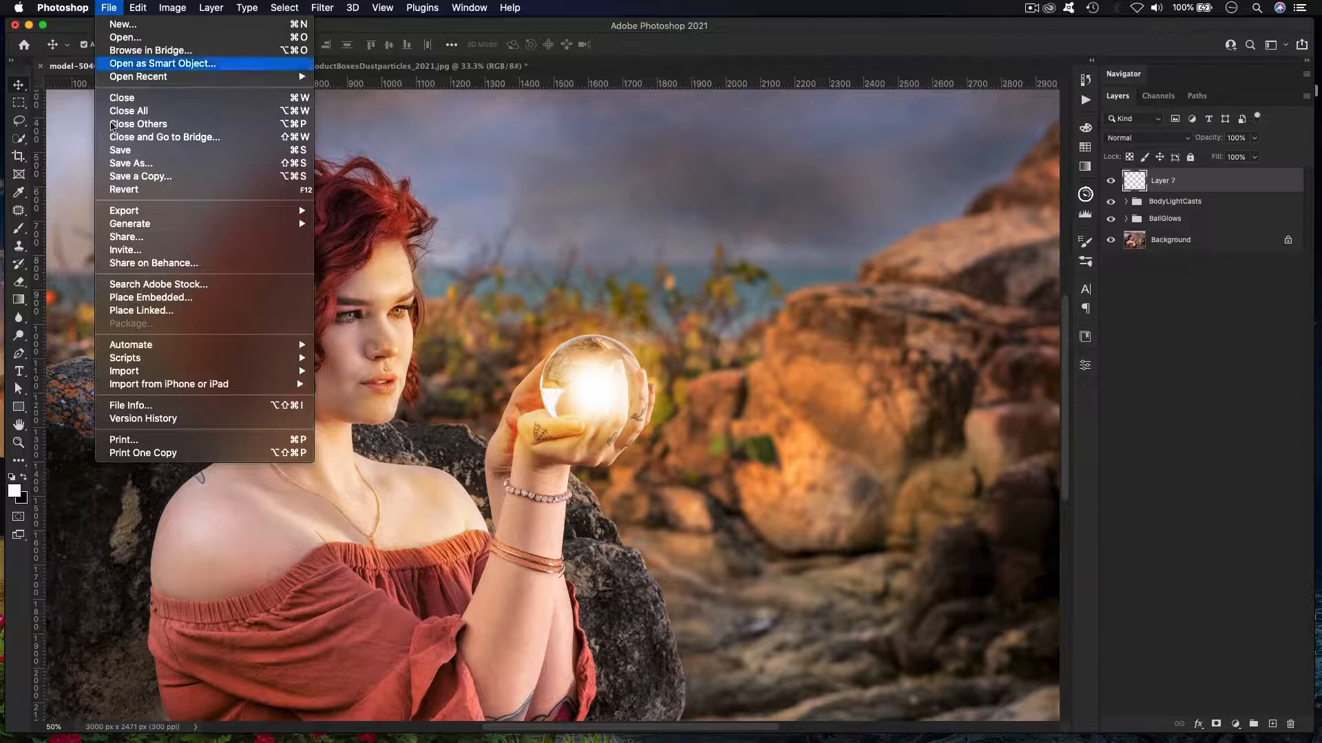
left_click(142, 300)
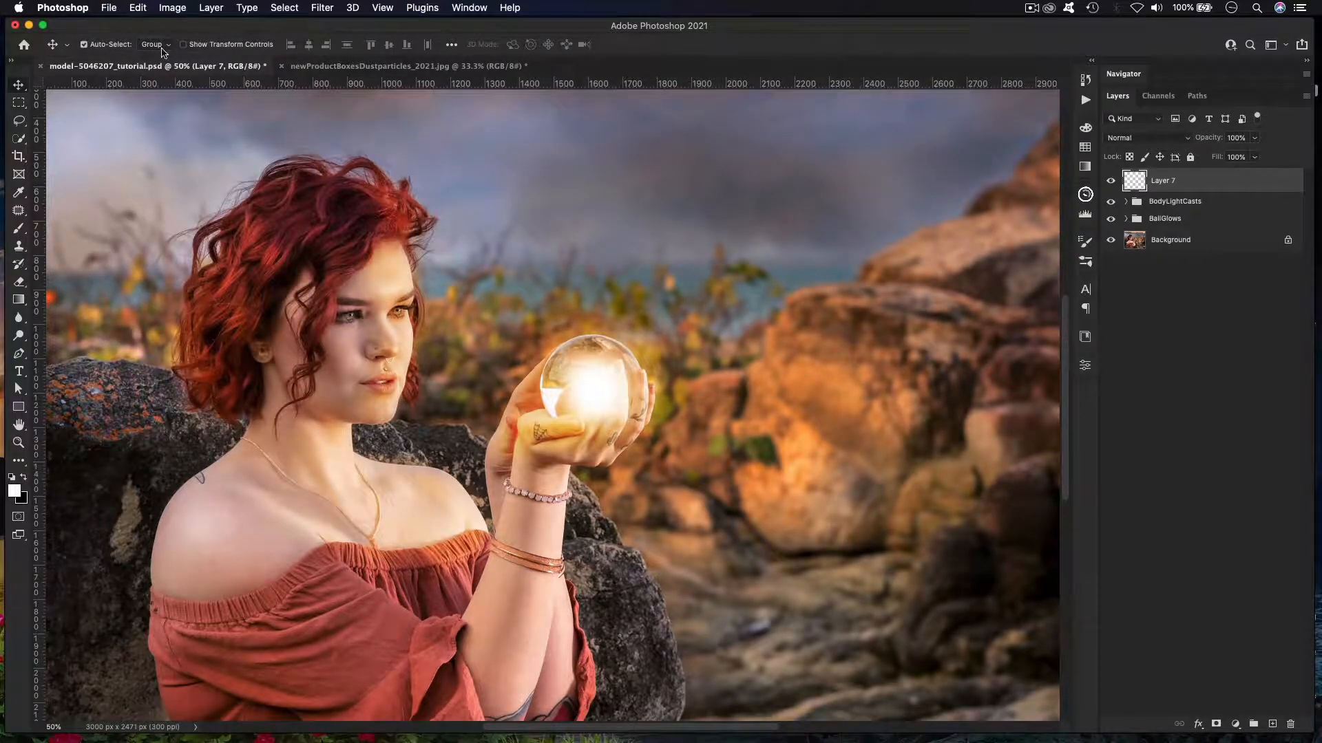
left_click_drag(555, 134, 525, 187)
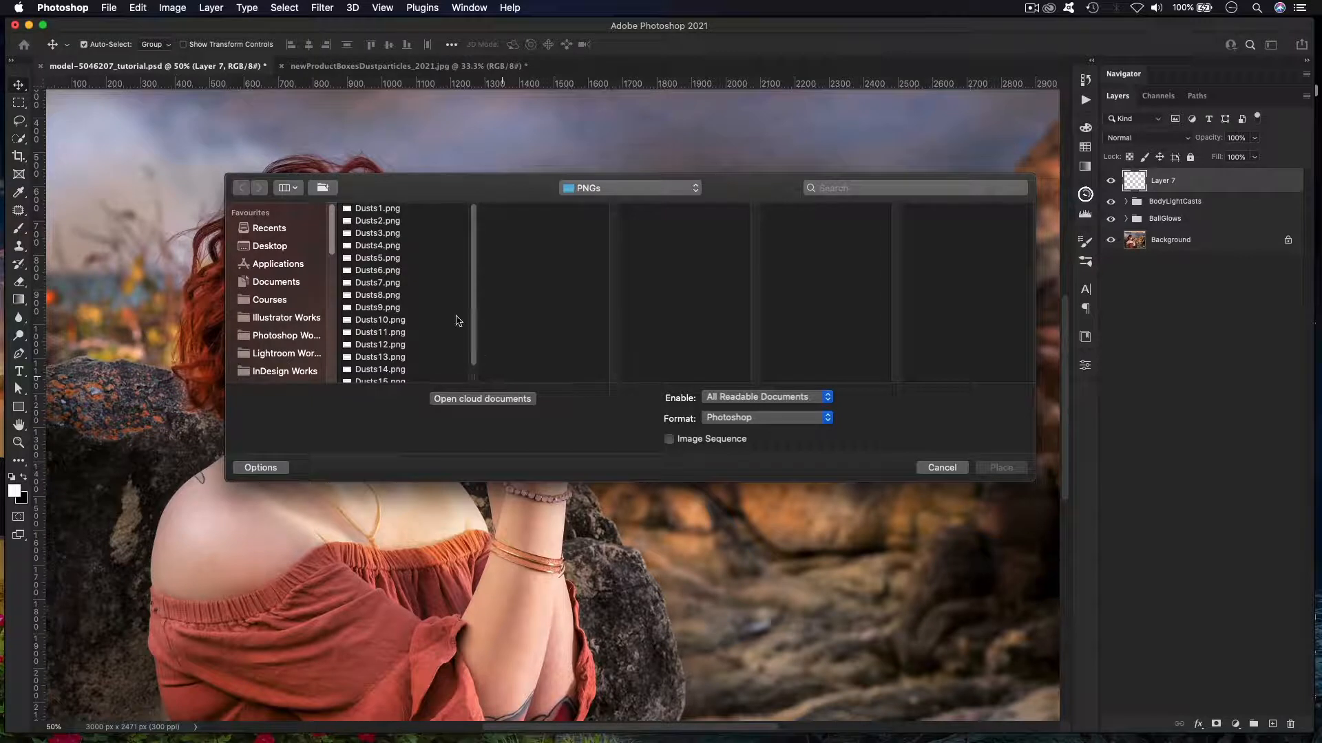
left_click(377, 226)
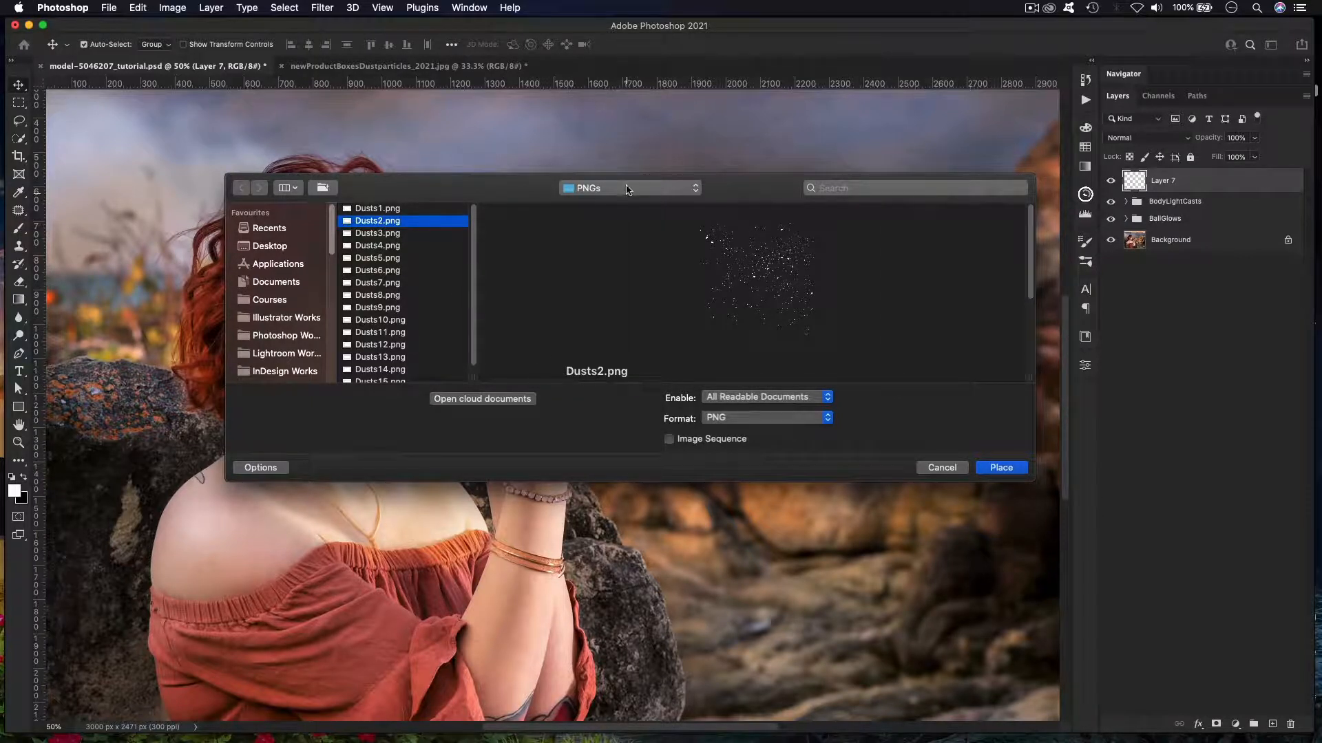
left_click(628, 188)
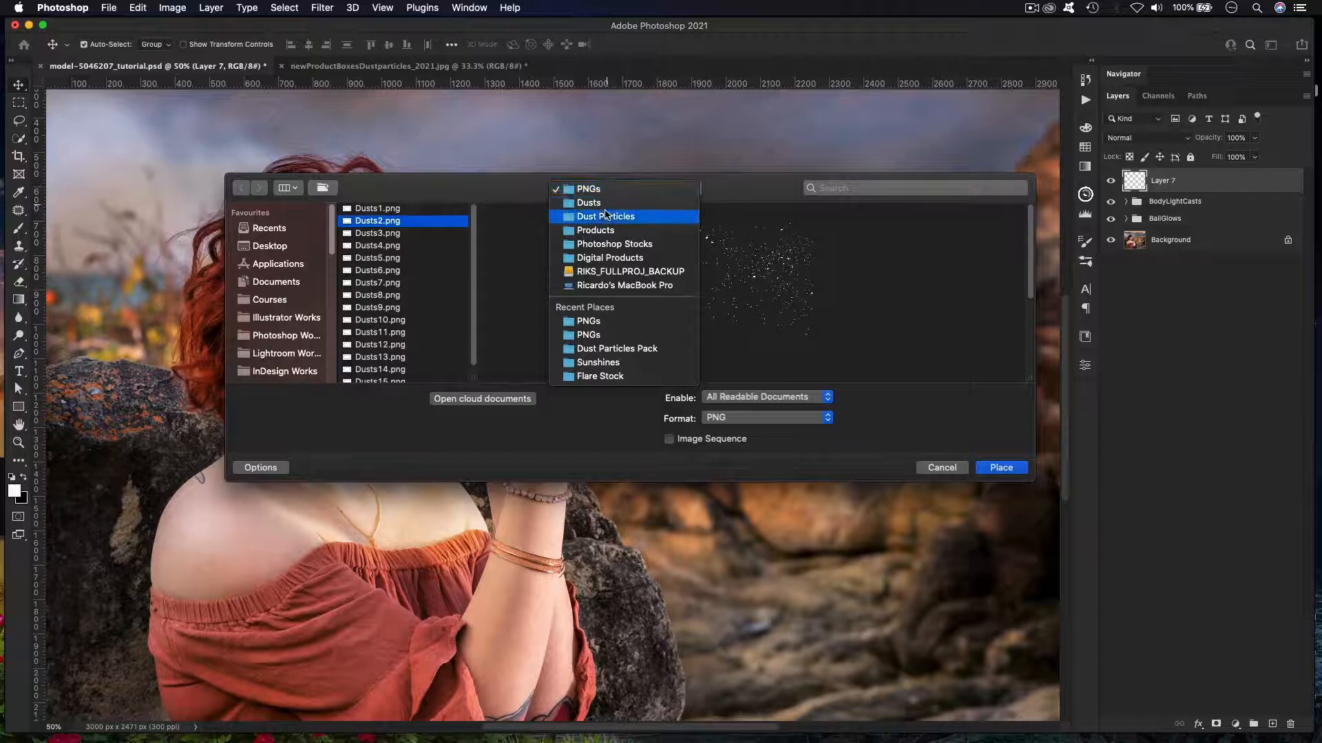
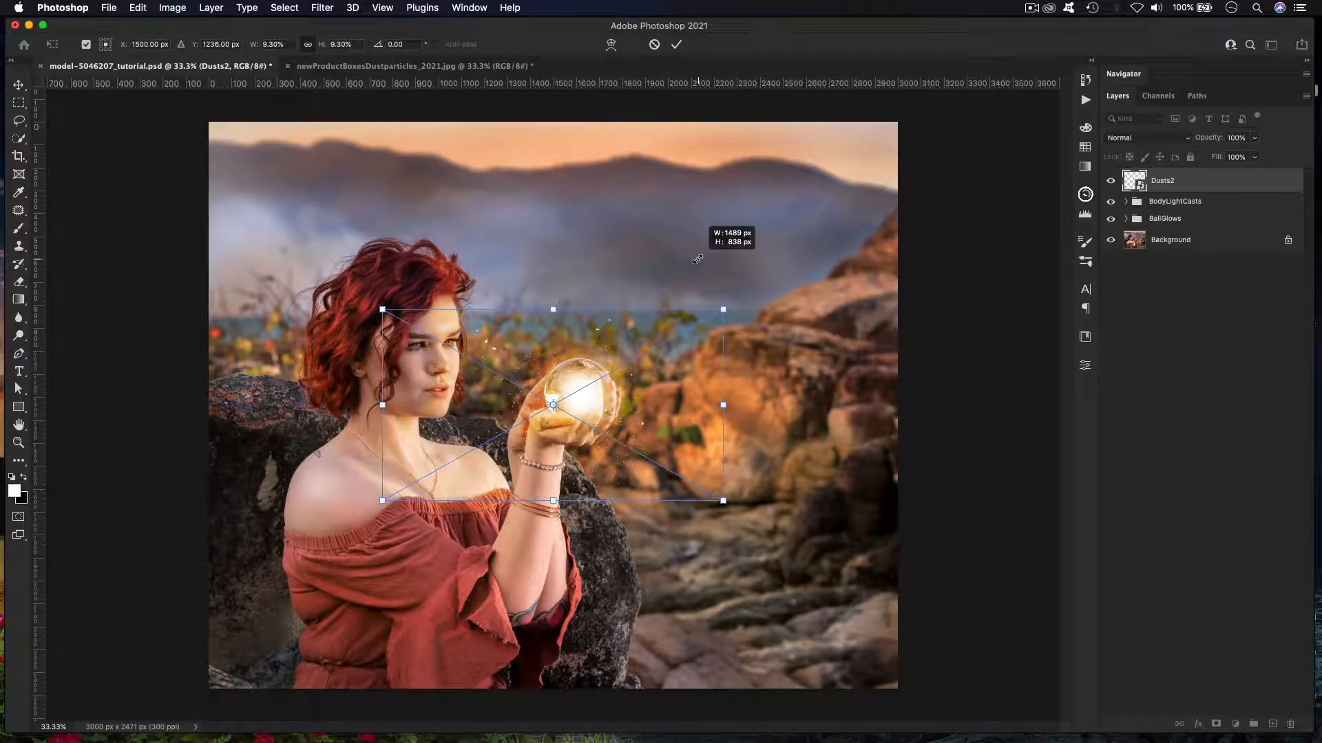
Step: Scale the placed Dusts2 particles down to about 9.25% so they surround the crystal ball
left_click_drag(698, 260, 696, 260)
key("super+plus")
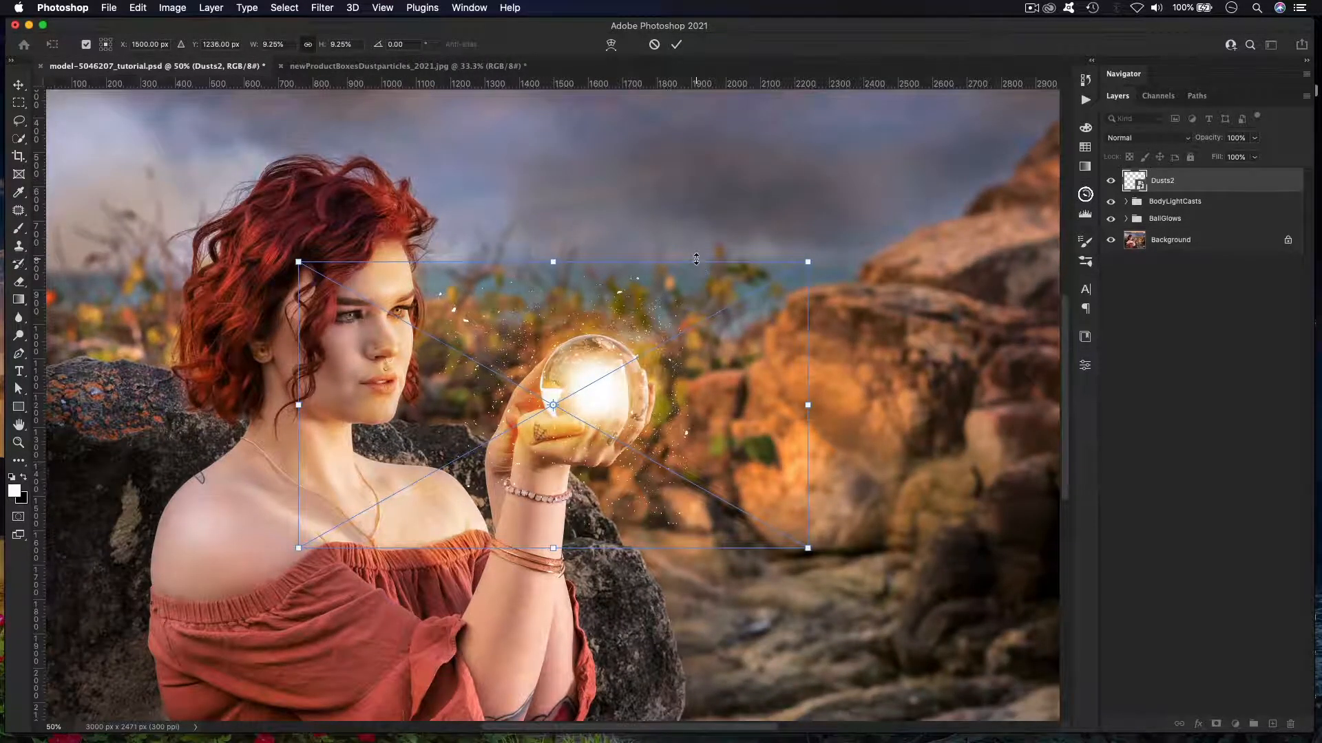
key("Return")
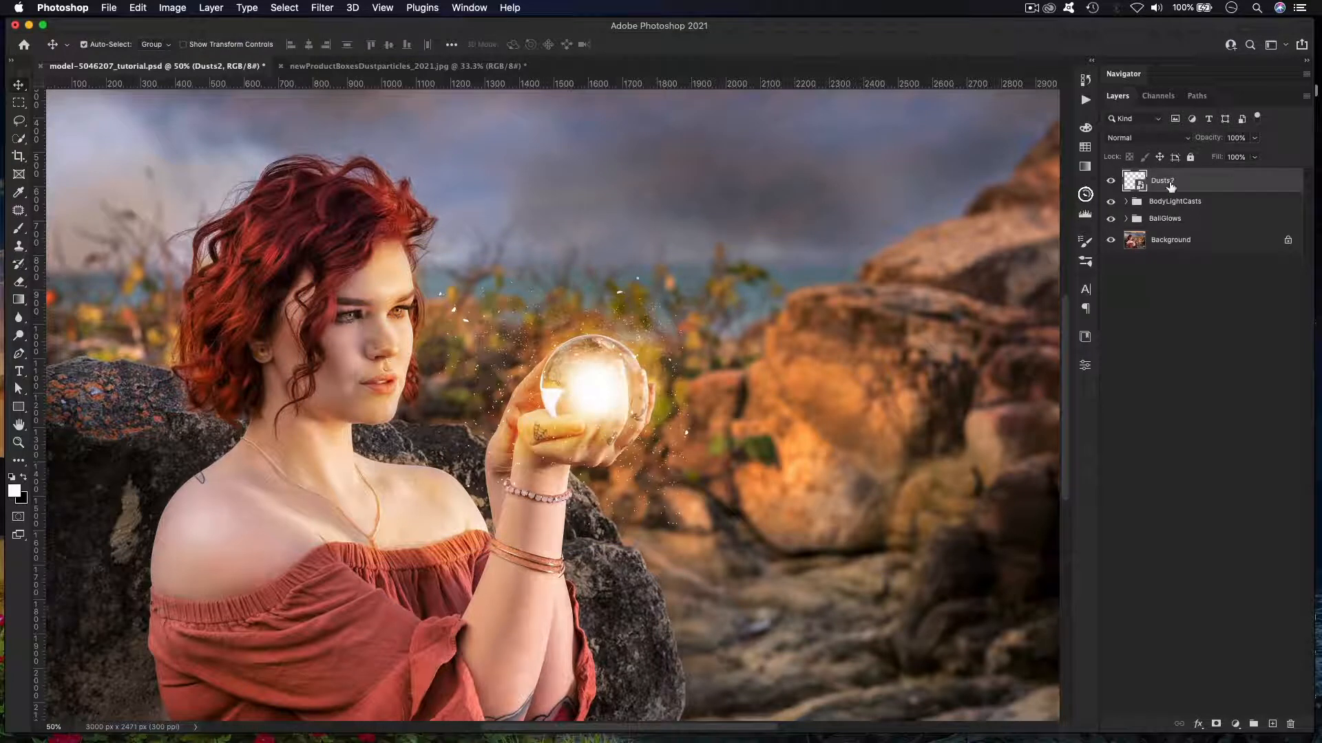
Step: Add a layer mask to Dusts2 and paint away the outlying particles in black with the brush enlarged to 175 px
left_click(1217, 725)
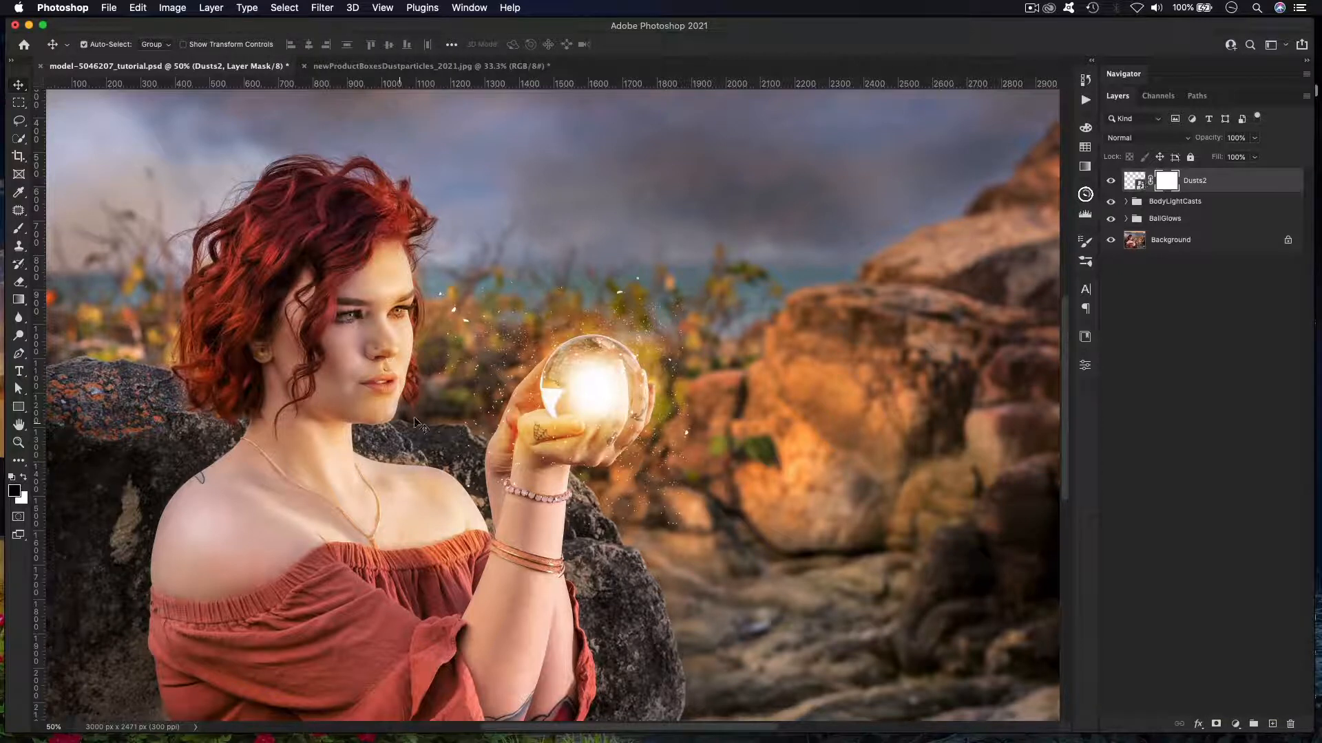
key("b")
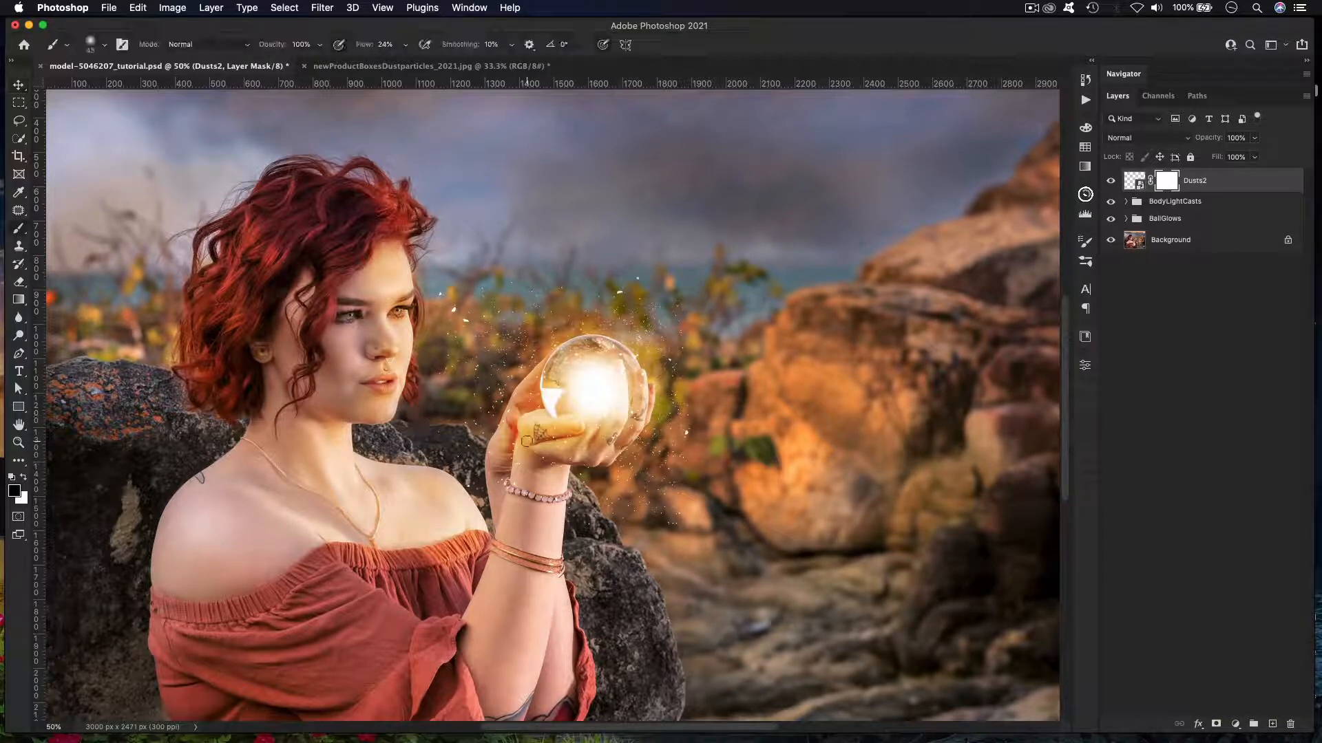
key("bracketright")
key("bracketright")
key("bracketright")
key("bracketright")
key("bracketright")
key("bracketright")
key("bracketright")
key("bracketright")
key("bracketright")
Step: Place MagDust2.png from the PNGs folder of Magic Dusts as an embedded image above Dusts2
left_click(108, 9)
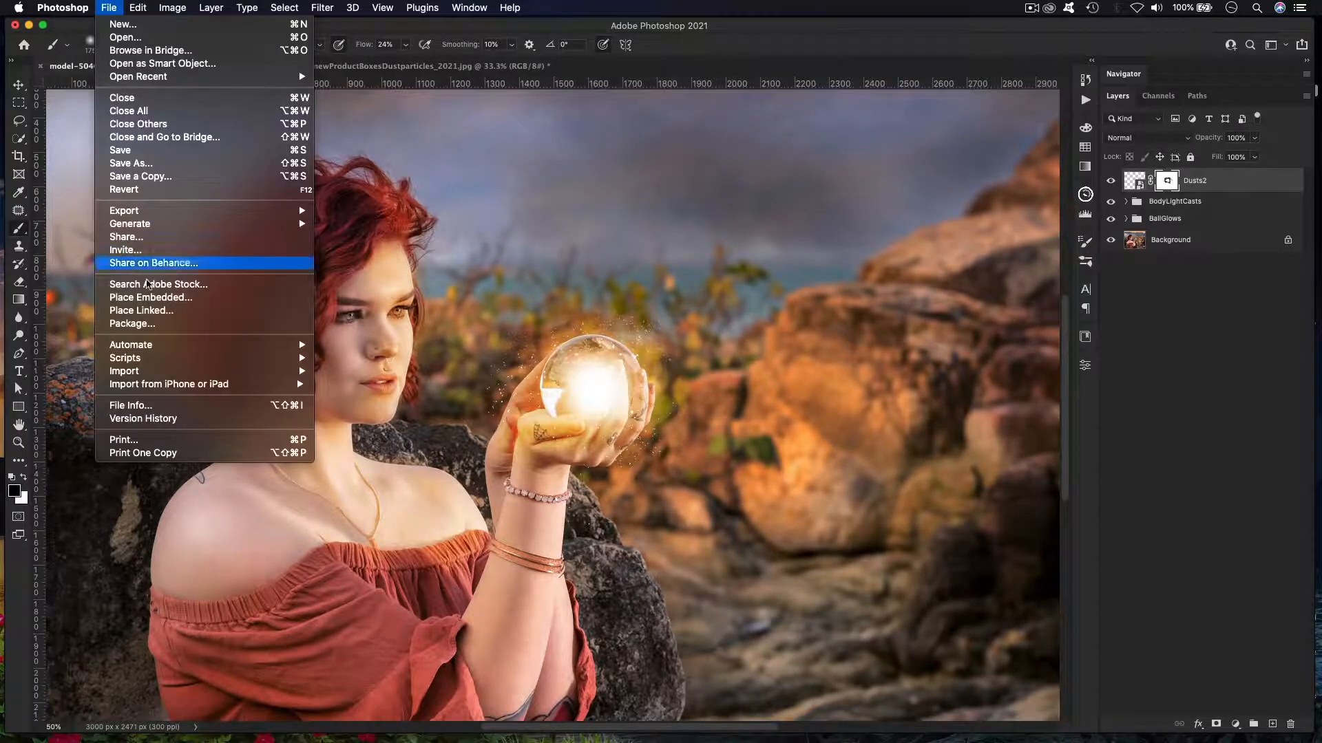
left_click(152, 296)
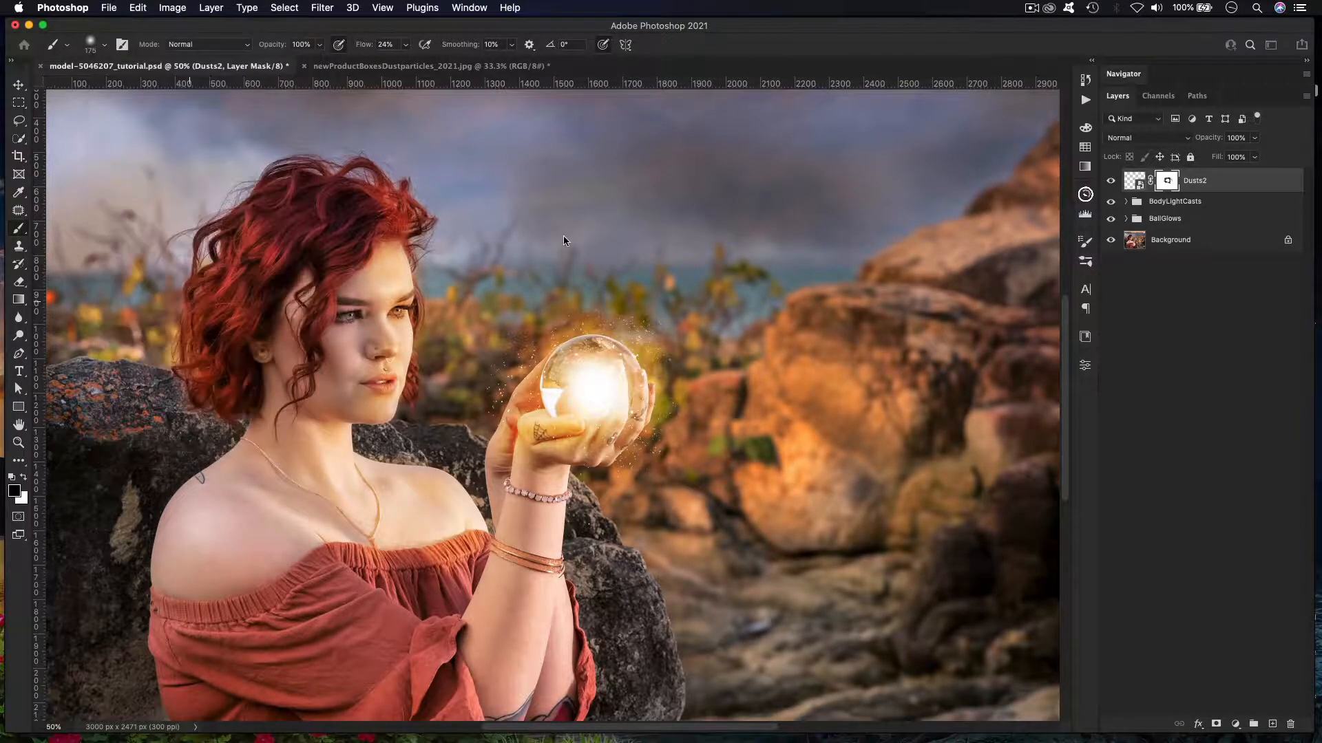
left_click(590, 189)
left_click(599, 216)
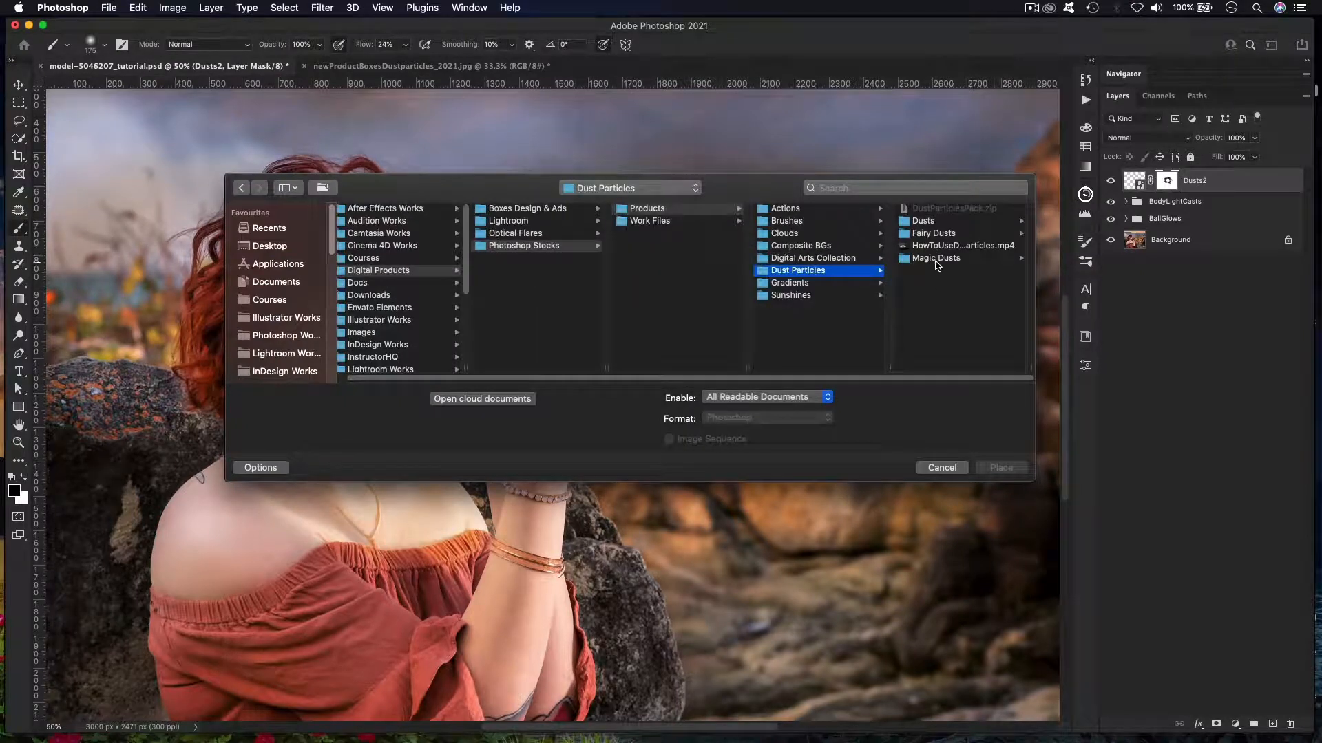
left_click(936, 259)
left_click(928, 224)
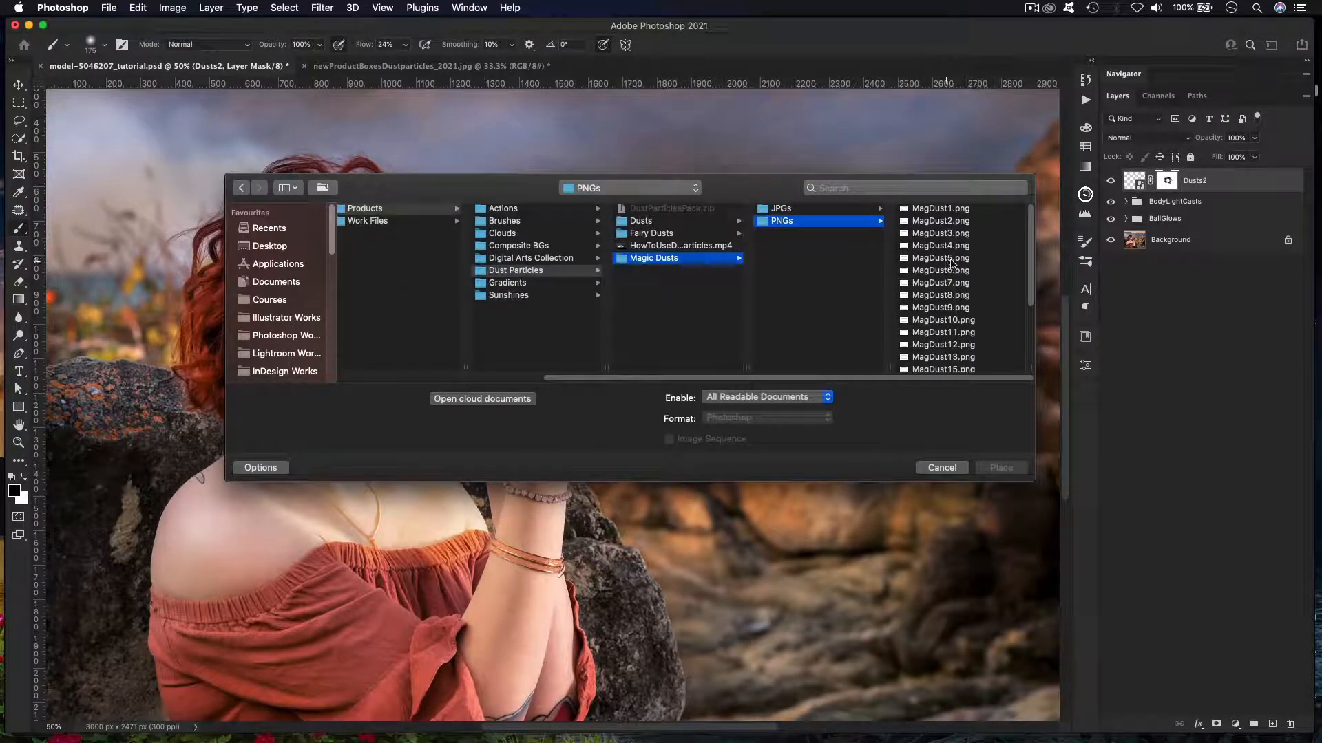
left_click(942, 222)
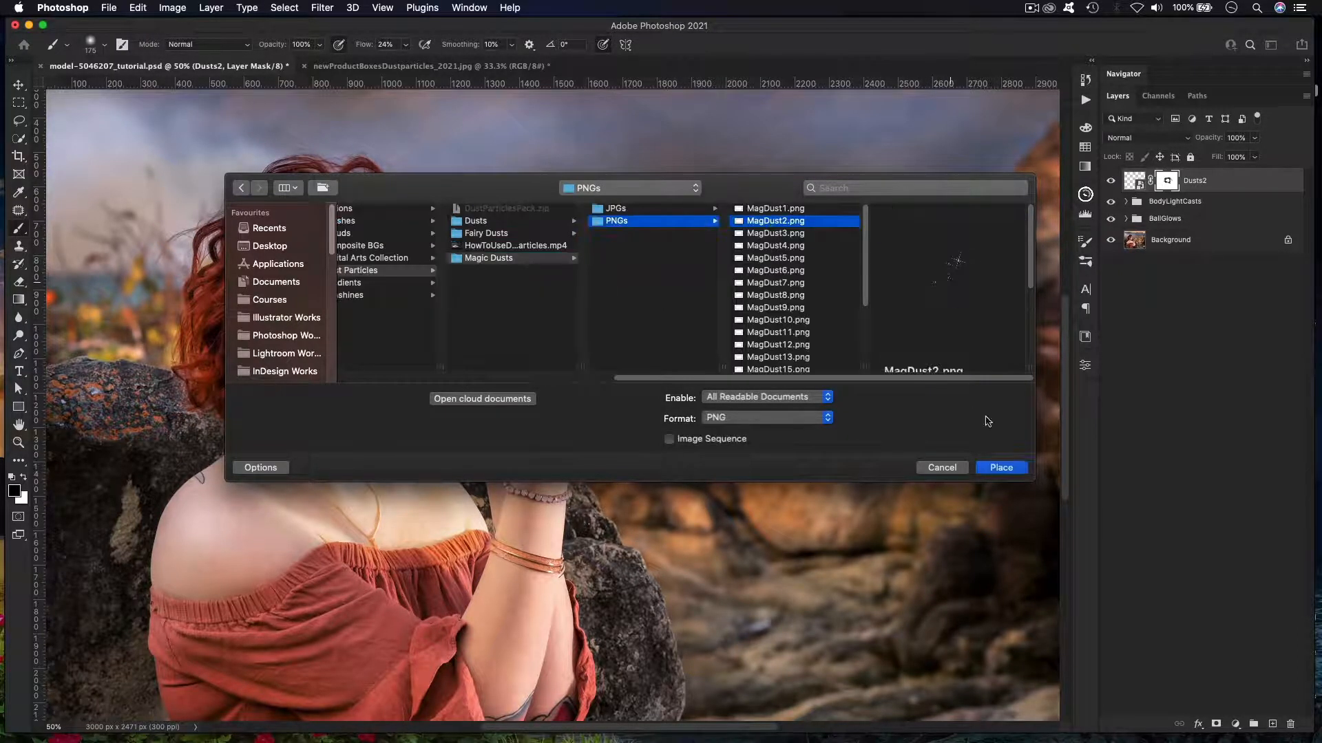
left_click(999, 468)
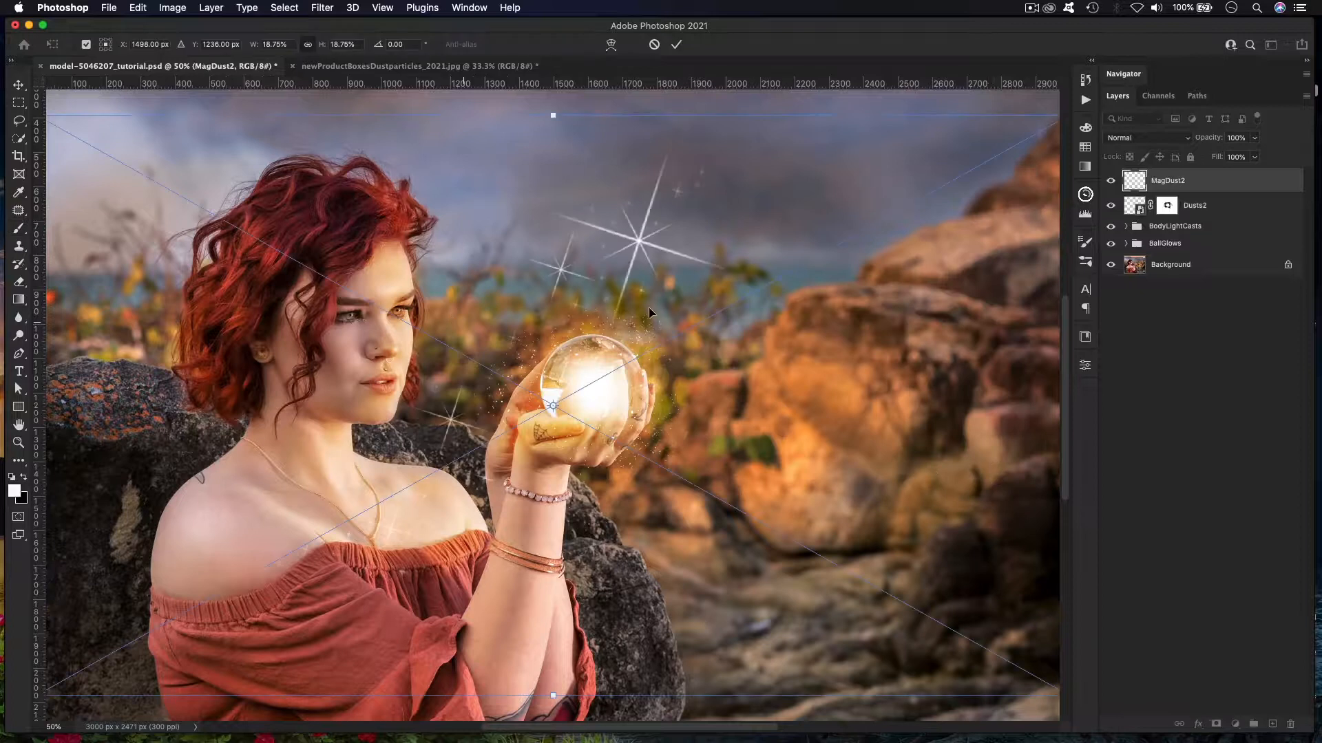
key("Return")
key("b")
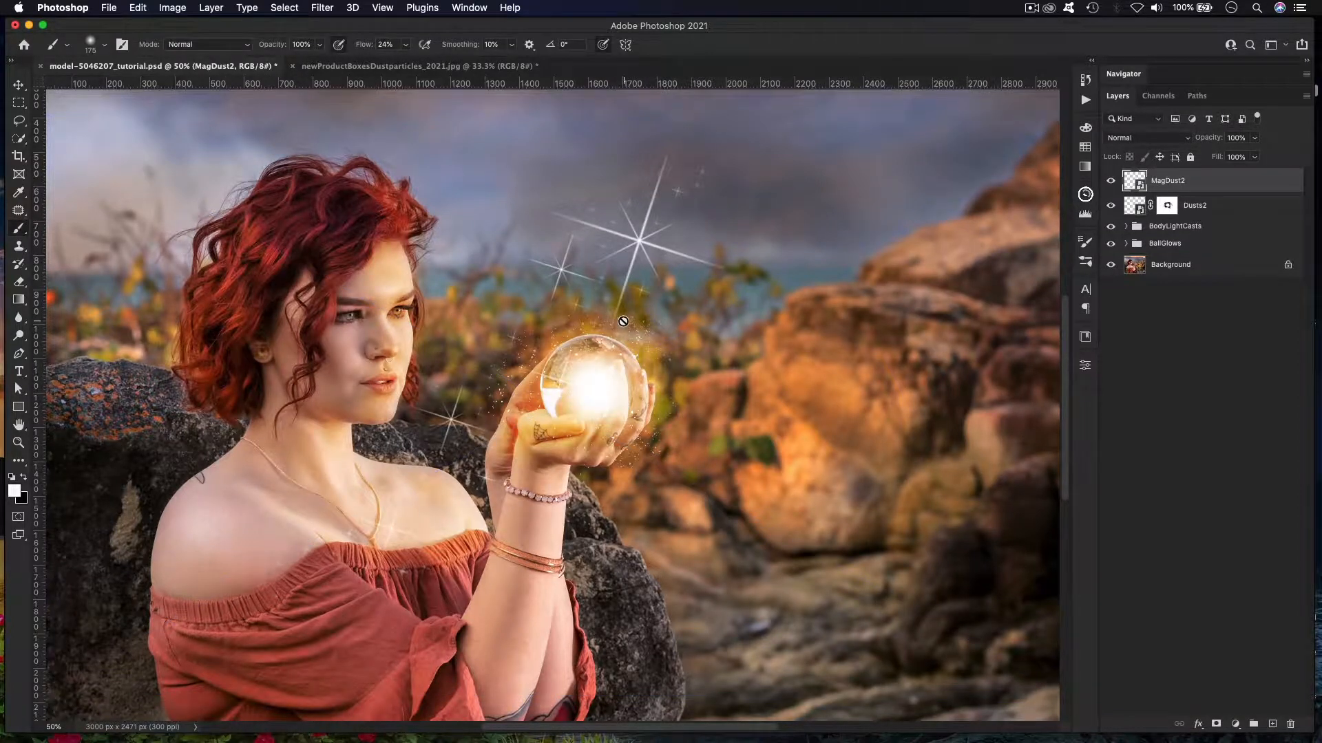
Step: Scale the MagDust2 sparkles to about 10.6% and position them over the crystal ball
key("super+minus")
key("super+t")
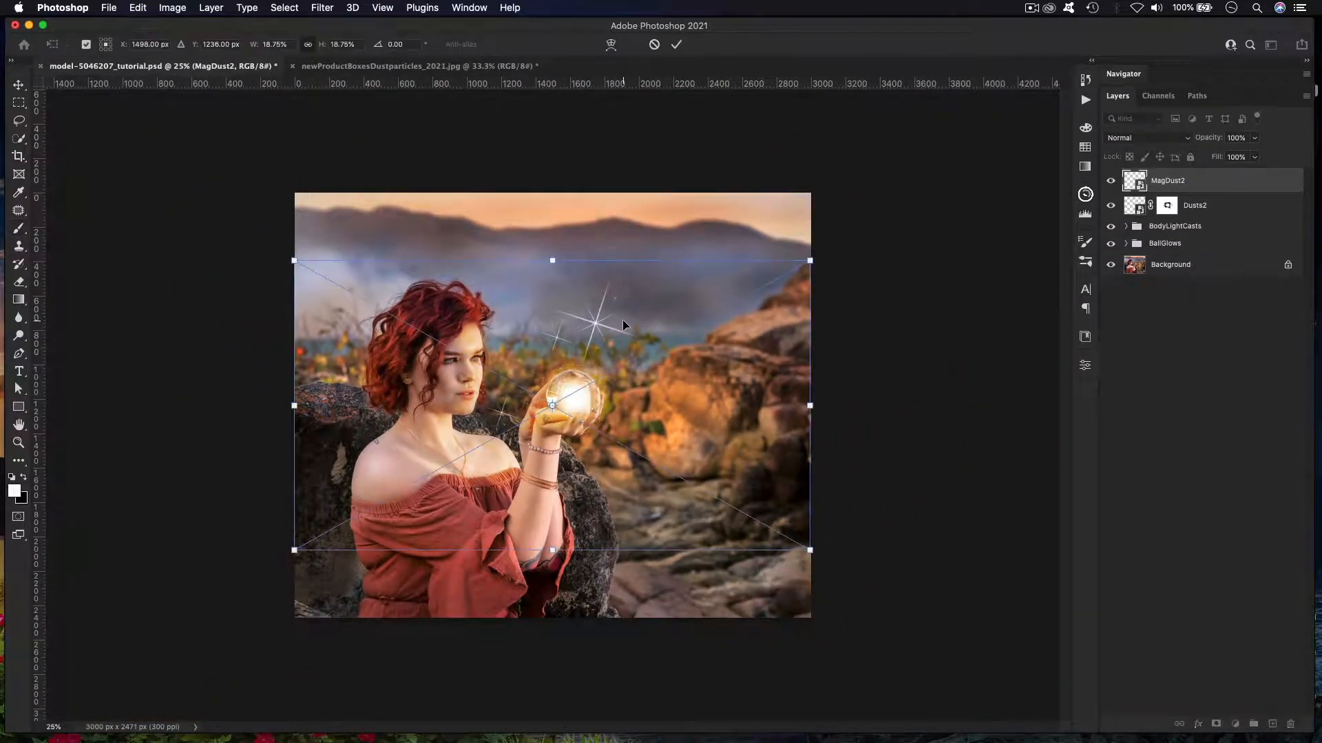
key("super+plus")
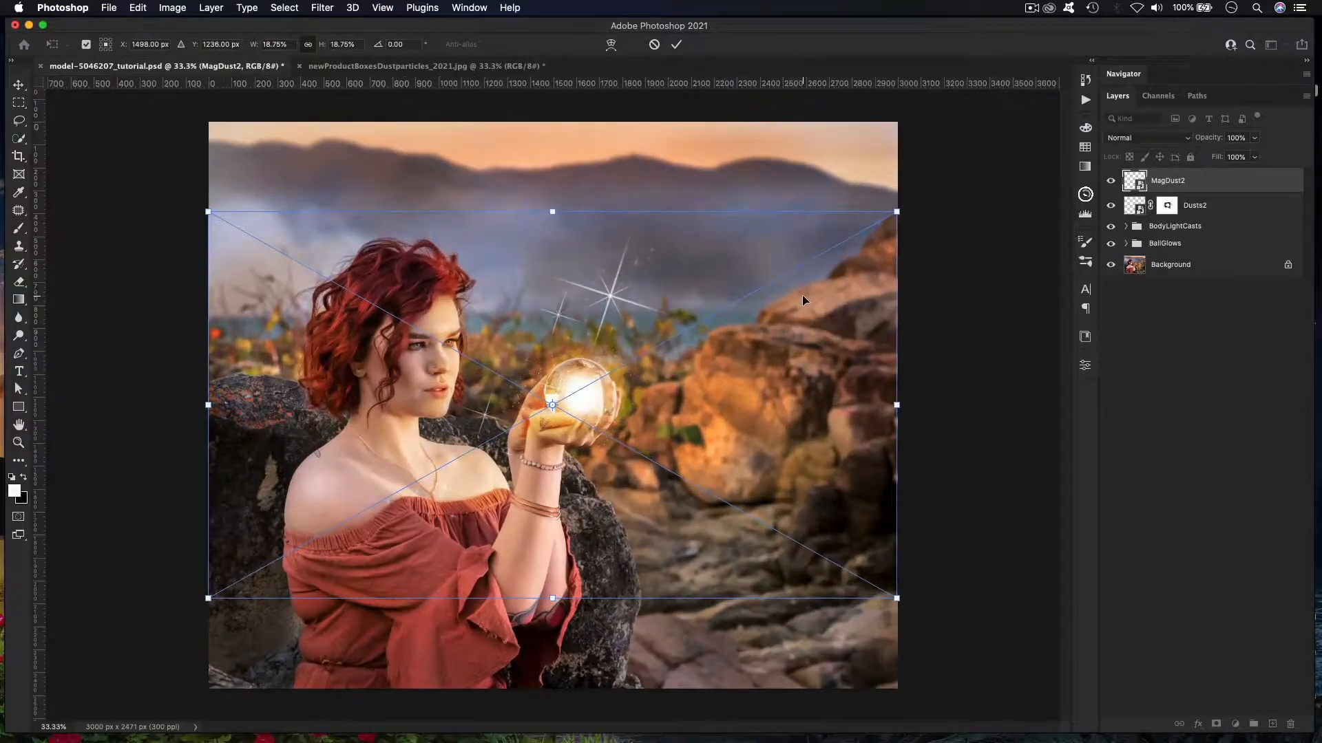
left_click_drag(896, 212, 747, 296)
left_click_drag(563, 398, 590, 398)
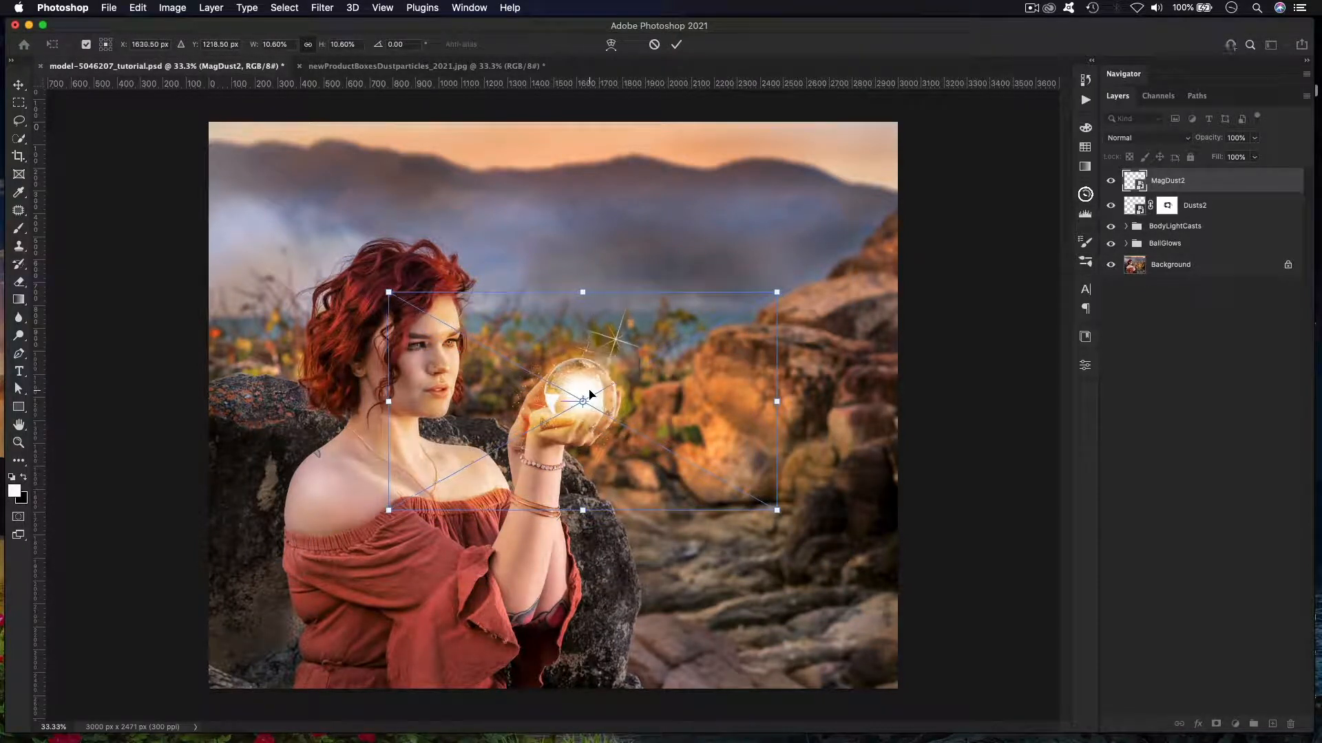
key("Return")
key("super+plus")
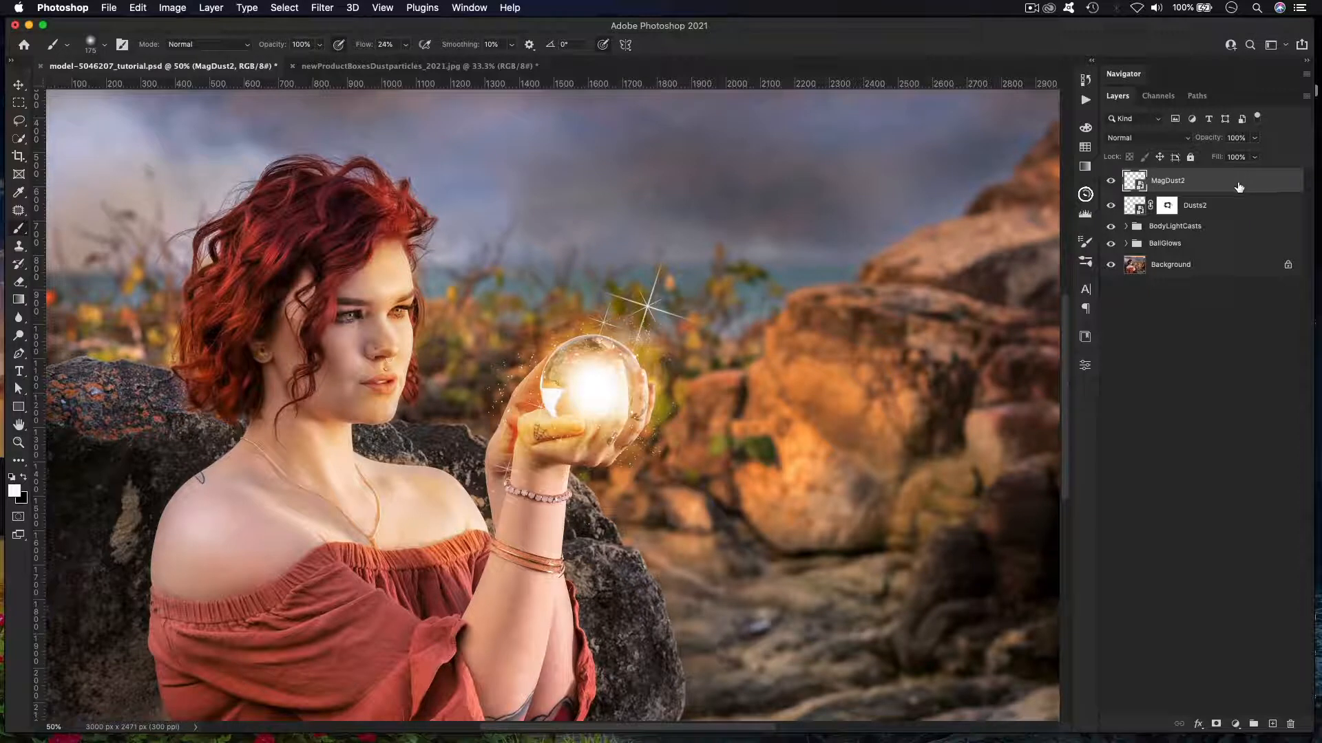
Step: Duplicate the MagDust2 layer, rotate the copy to about -77.5° and scale it to about 6.44% around the ball
left_click_drag(1237, 188, 1274, 724)
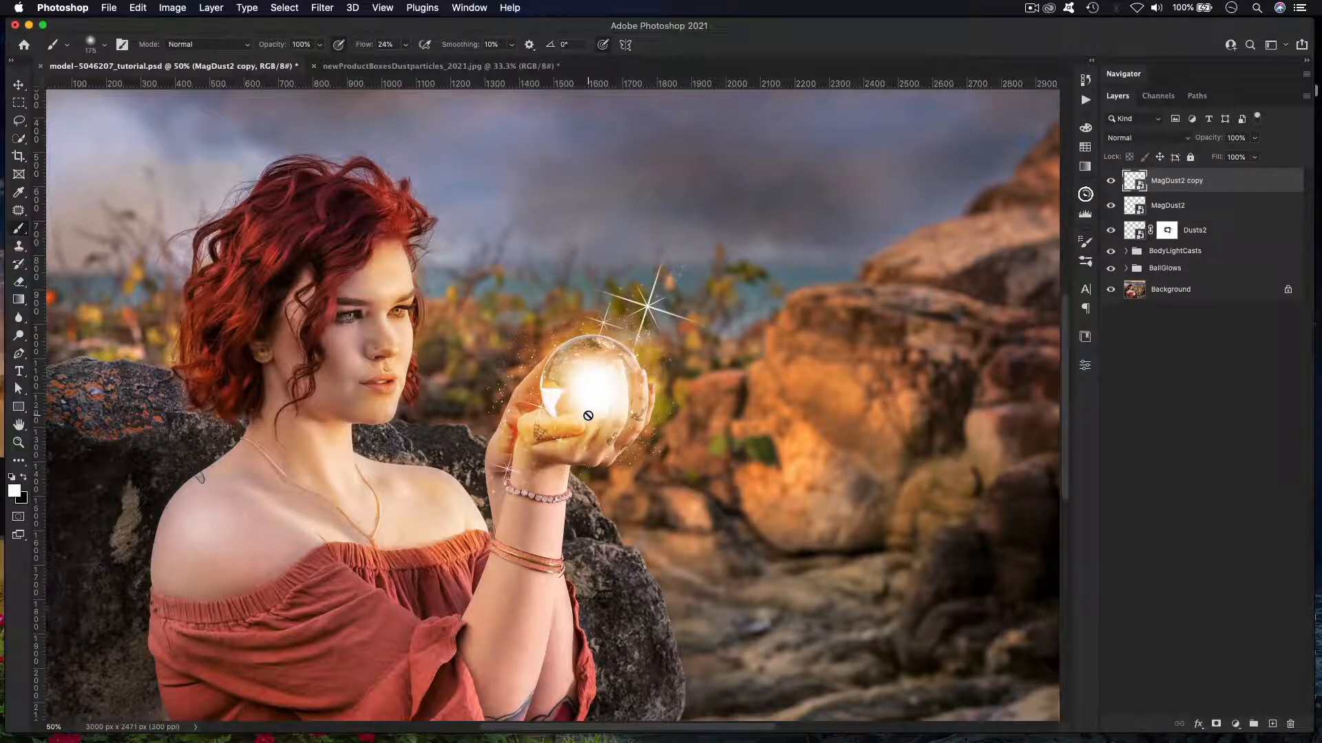
key("super+t")
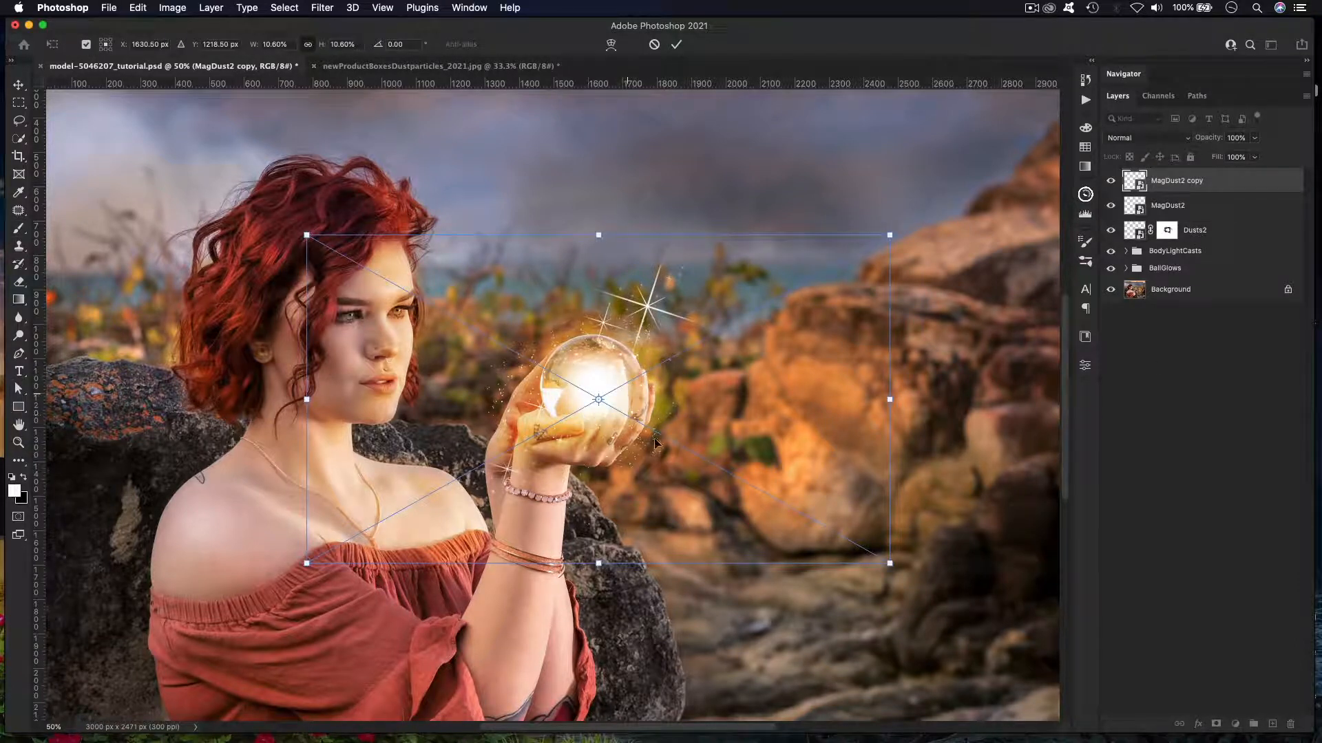
left_click_drag(900, 566, 654, 337)
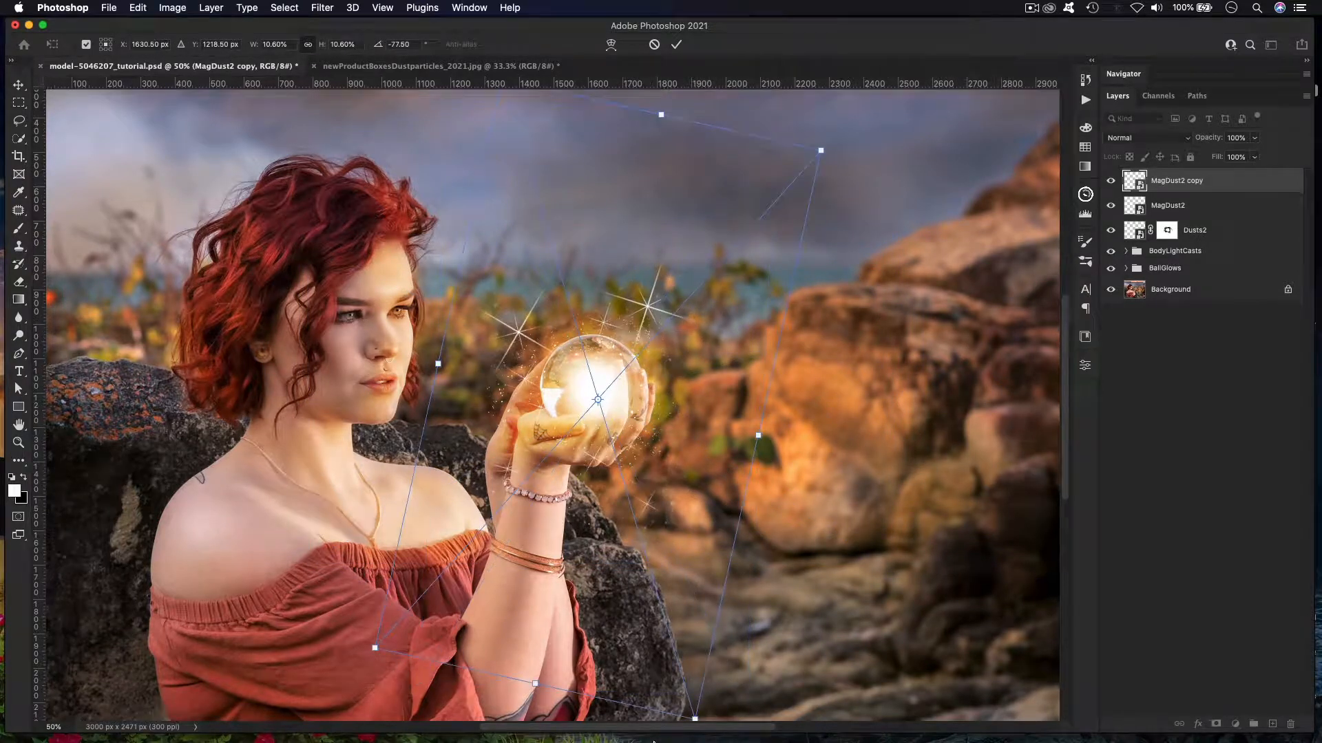
left_click_drag(694, 717, 656, 591)
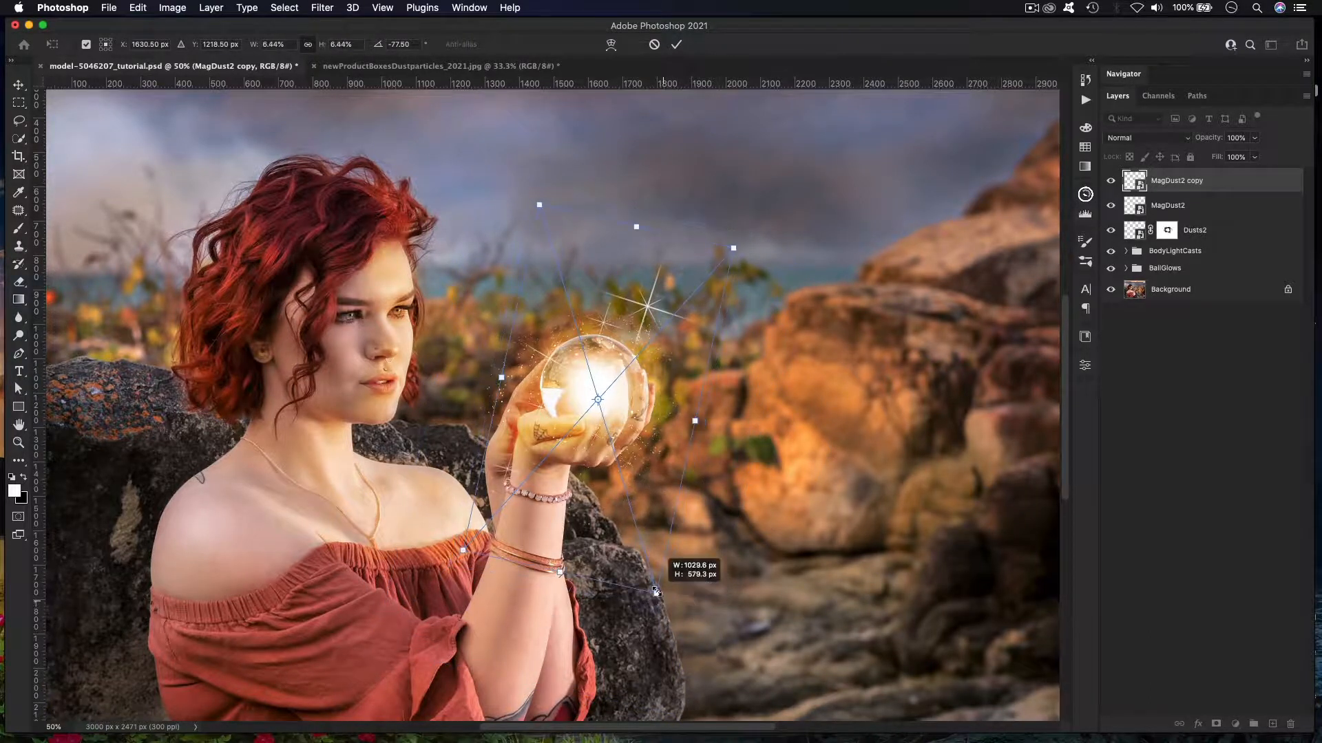
key("Return")
key("b")
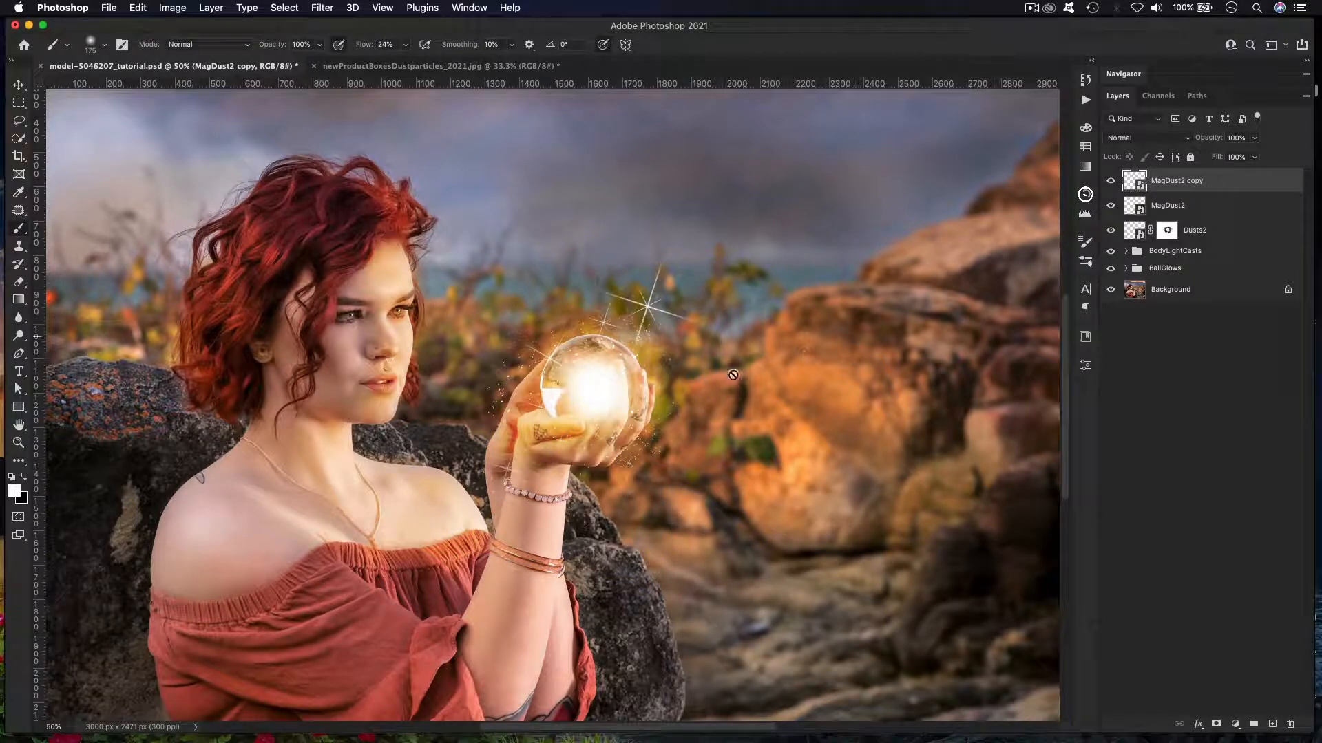
Step: Group the Dusts2, MagDust2 and MagDust2 copy layers and name the group Dust Particles
left_click(1219, 236, "shift")
key("super+g")
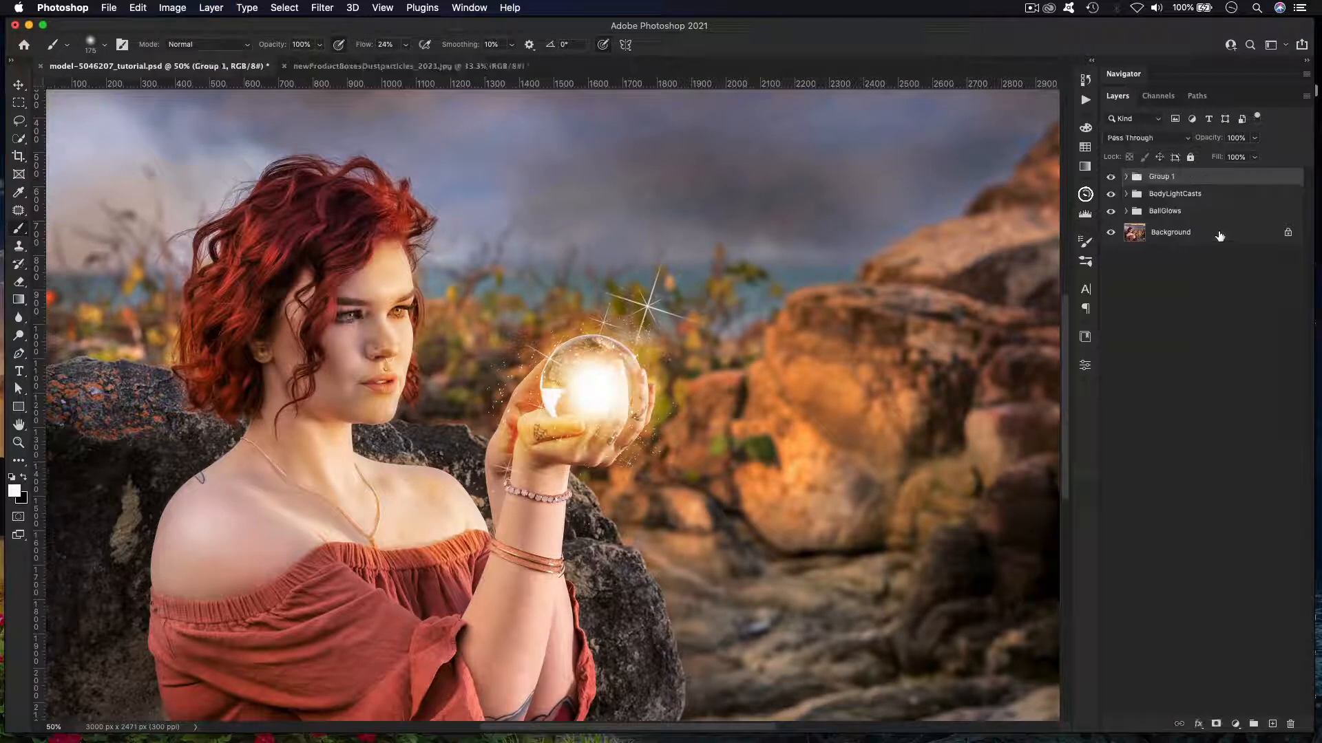
double_click(1157, 177)
type("Dust Particle")
key("Return")
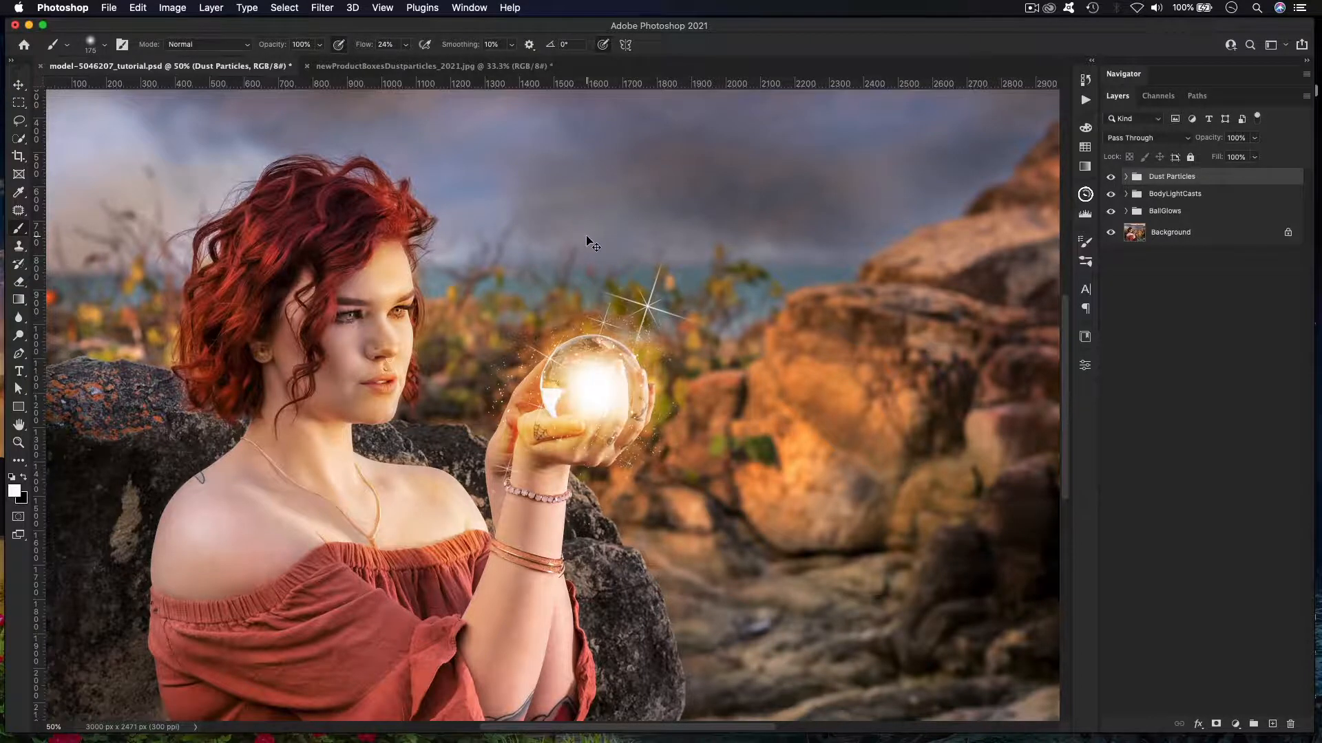
Step: Add a new layer above the Dust Particles group and set the foreground color to a saturated orange
key("super+minus")
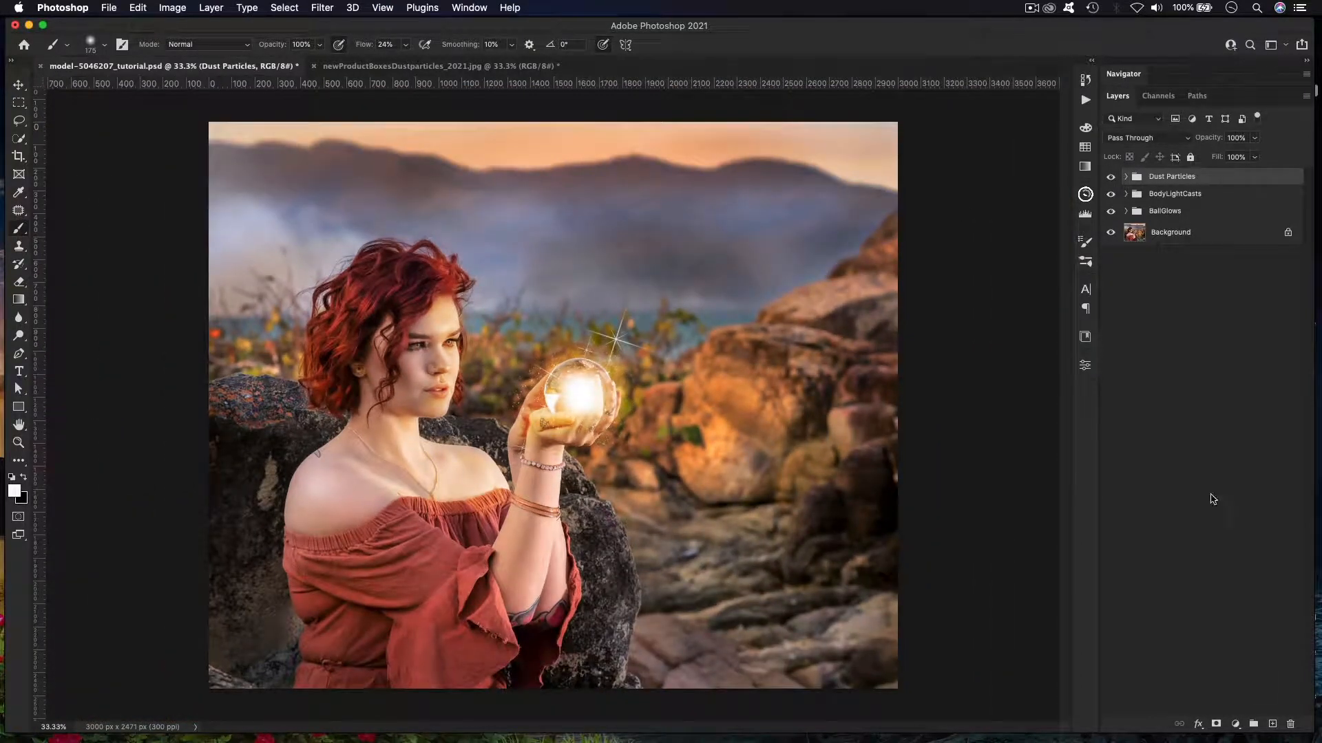
left_click(1273, 725)
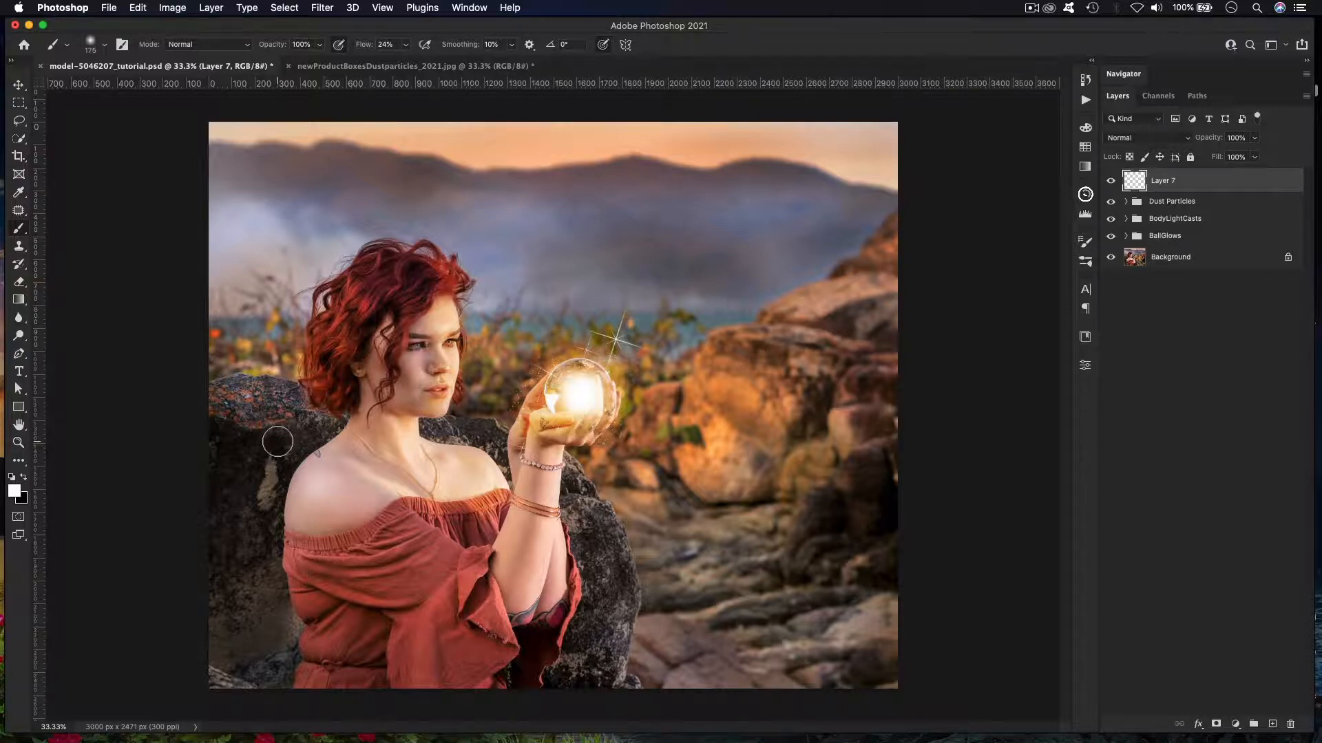
left_click(15, 492)
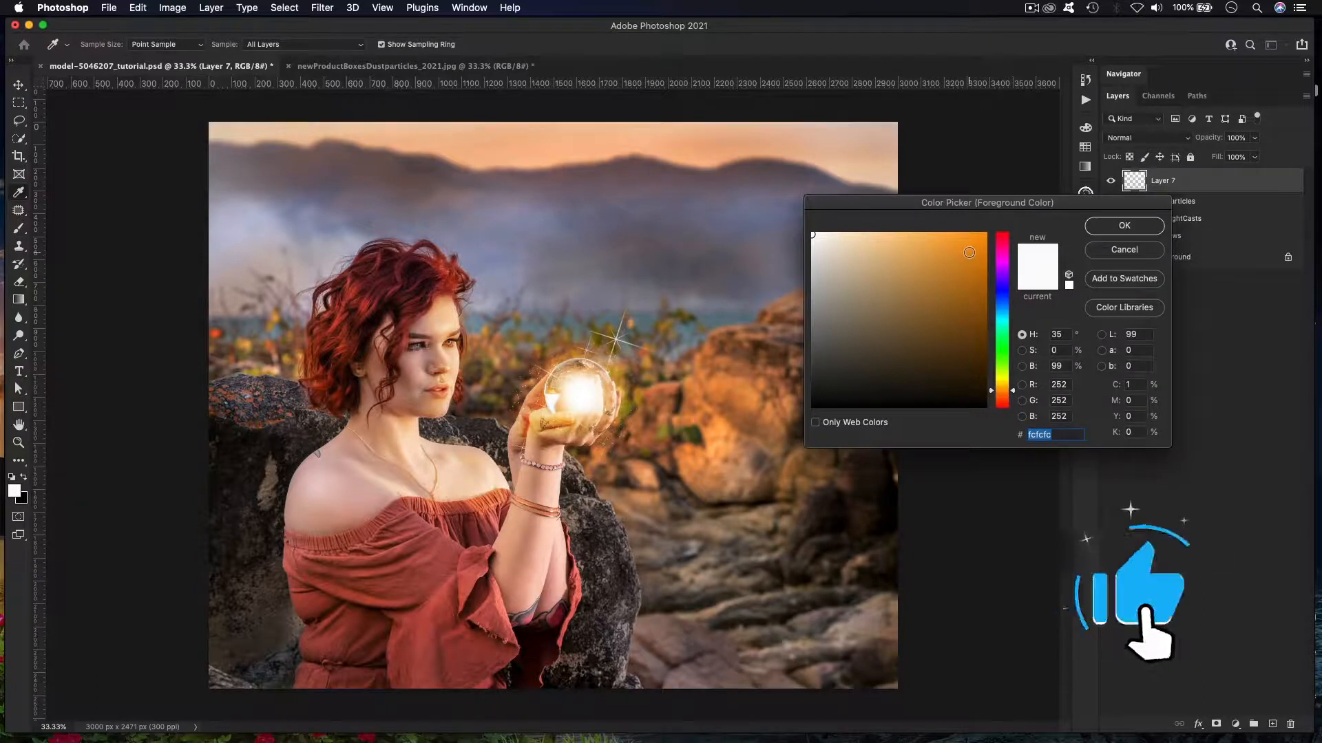
left_click(974, 240)
left_click(1124, 226)
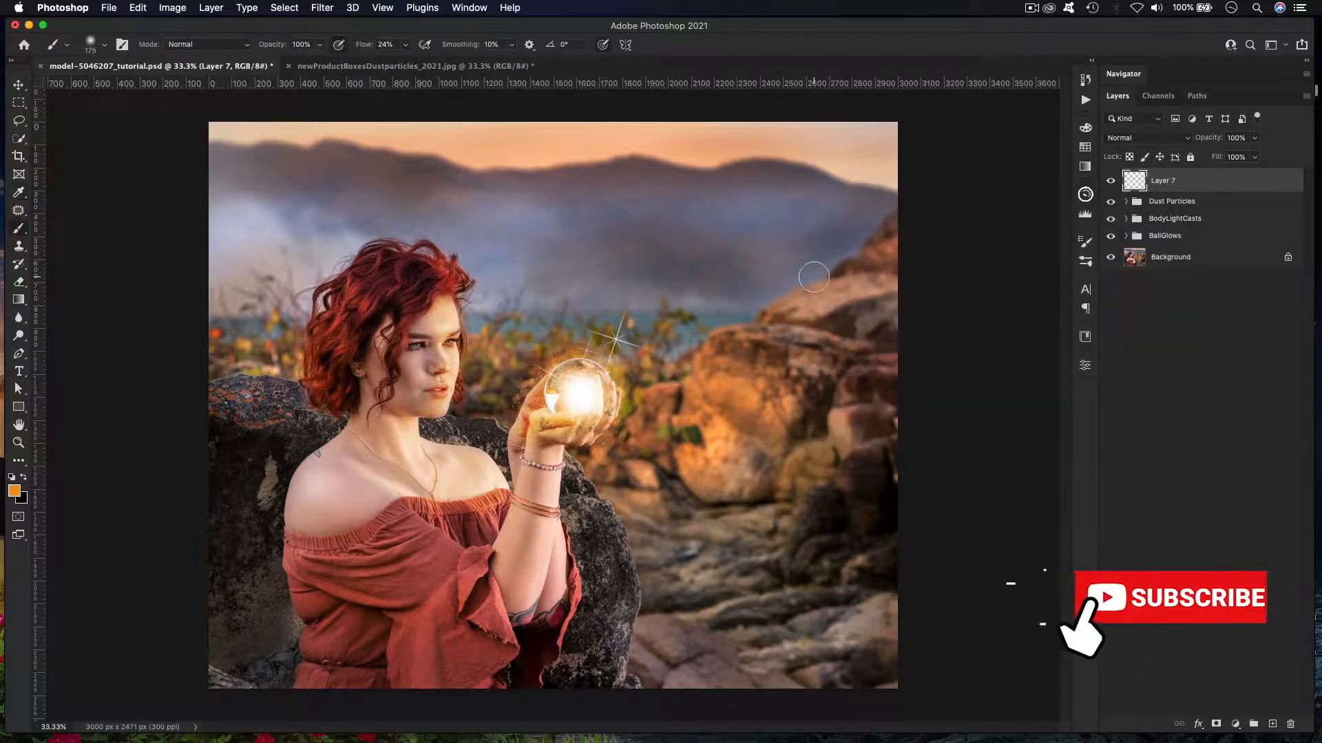
Step: Set the brush flow to 100% and its size to 250 px, and dab one soft orange spot in the sky above the ball
left_click(406, 44)
left_click_drag(406, 62, 519, 60)
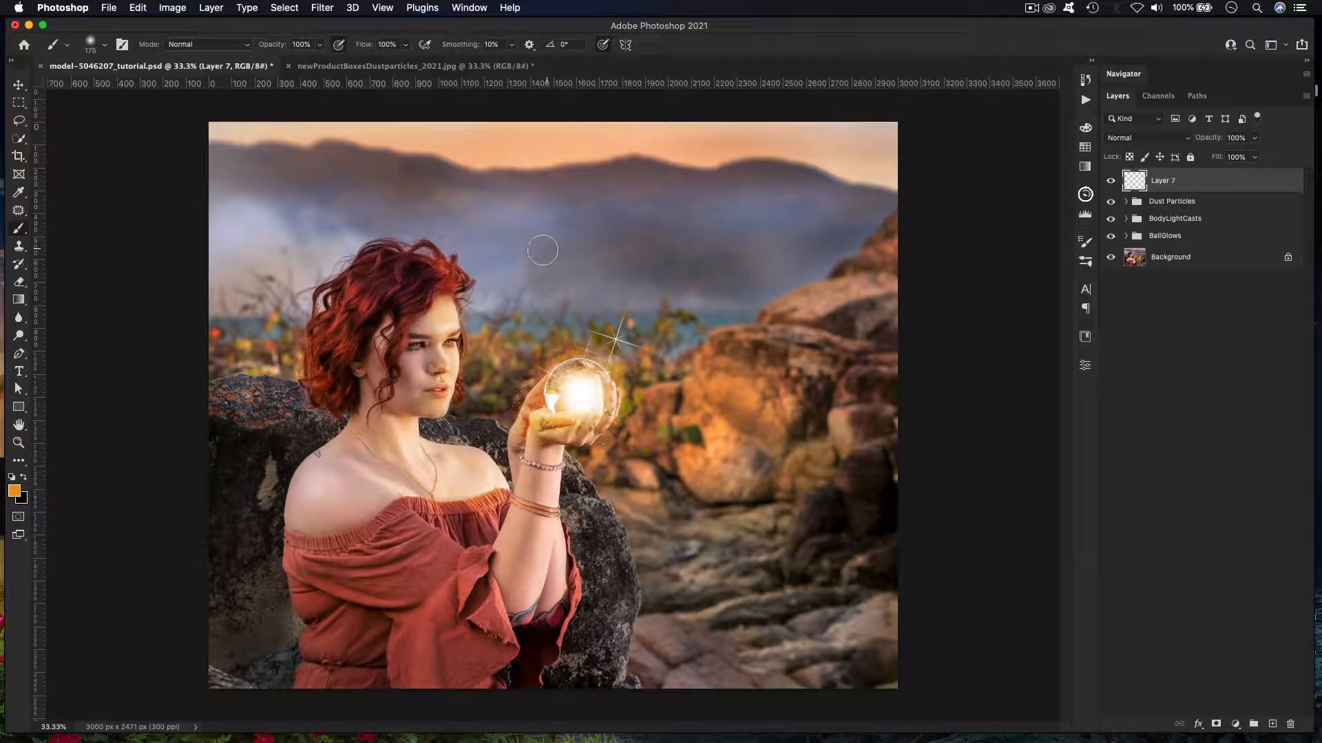
key("bracketright")
key("bracketright")
left_click(549, 241)
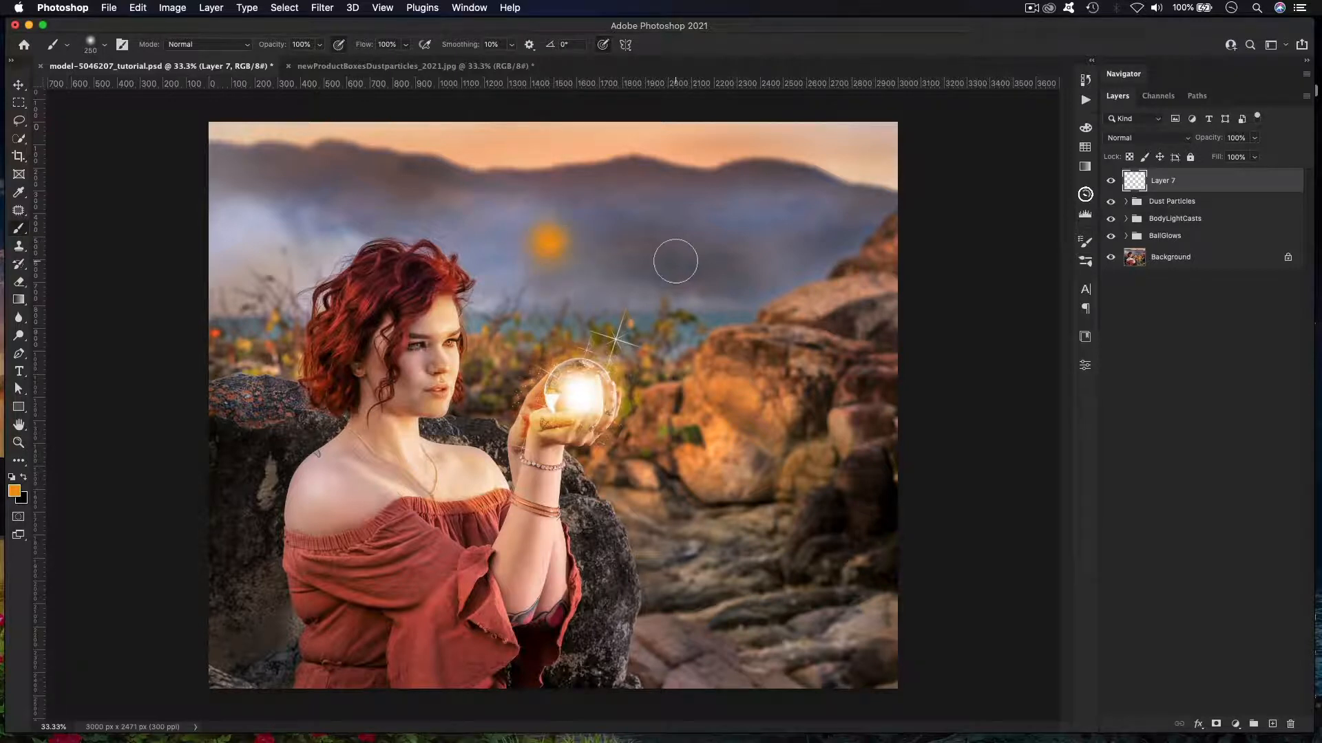
Step: Enlarge the soft orange spot with Free Transform into a large glow covering the sky and shift it slightly upward
key("super+t")
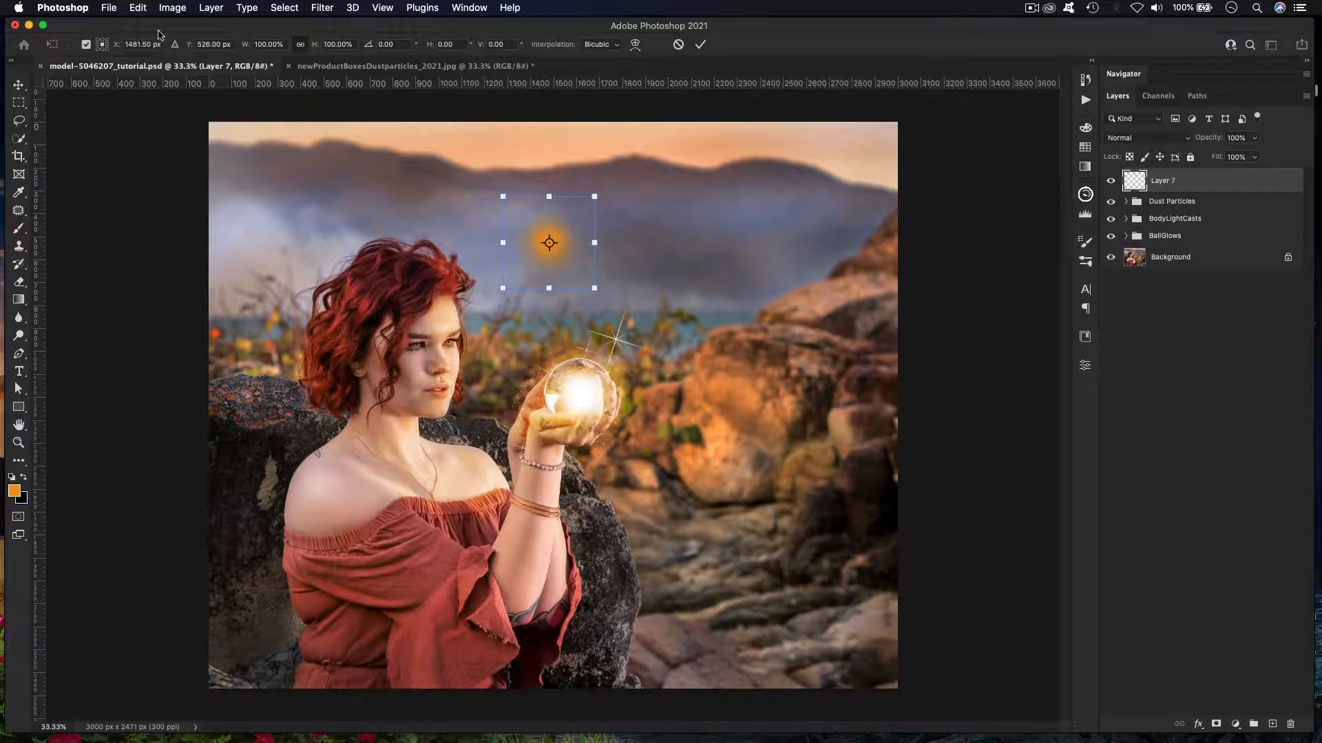
left_click(138, 8)
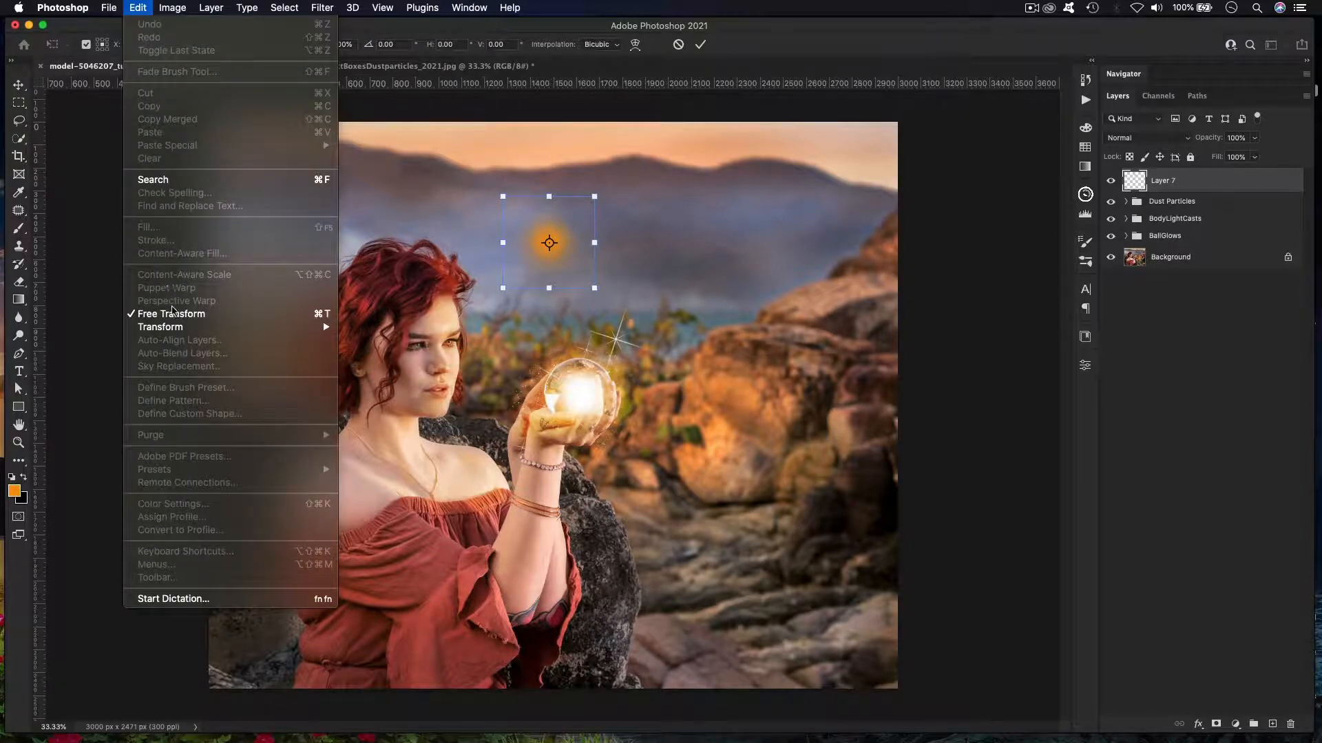
left_click(741, 24)
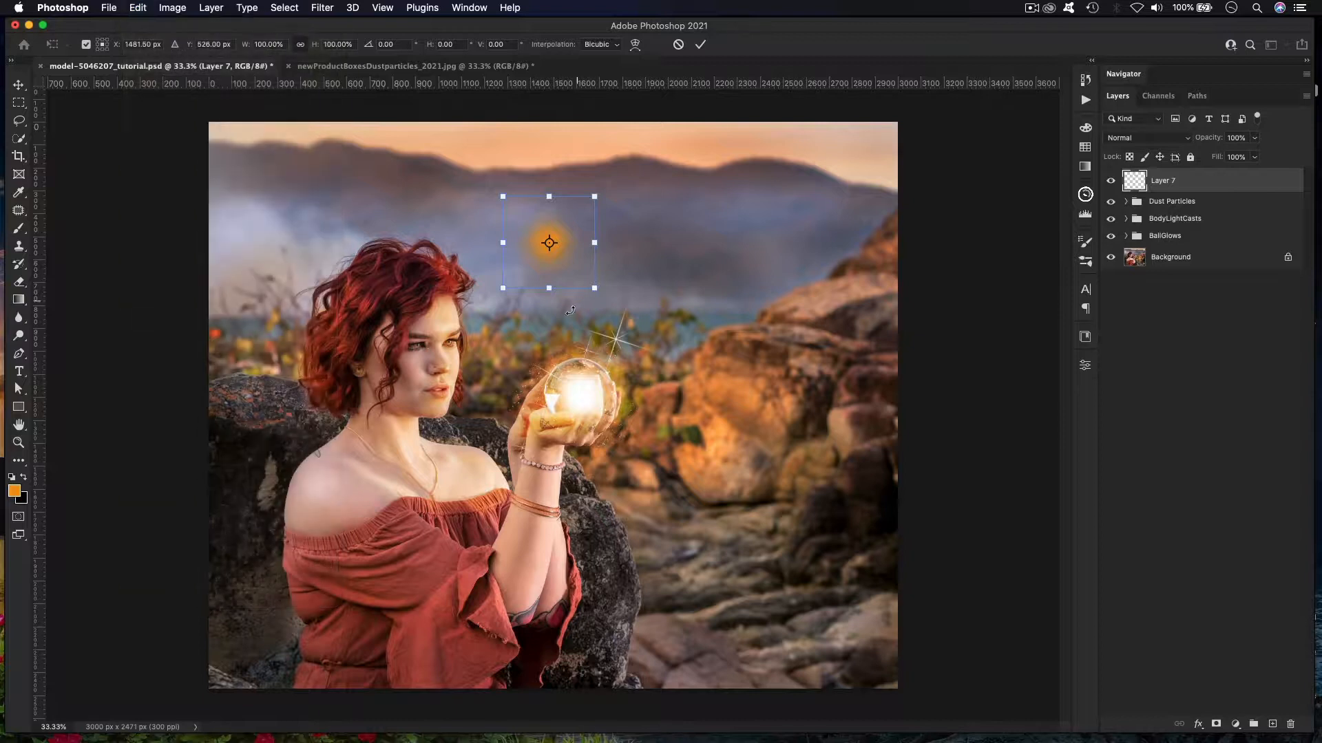
left_click_drag(599, 296, 1104, 577)
left_click_drag(544, 283, 543, 248)
key("Return")
key("b")
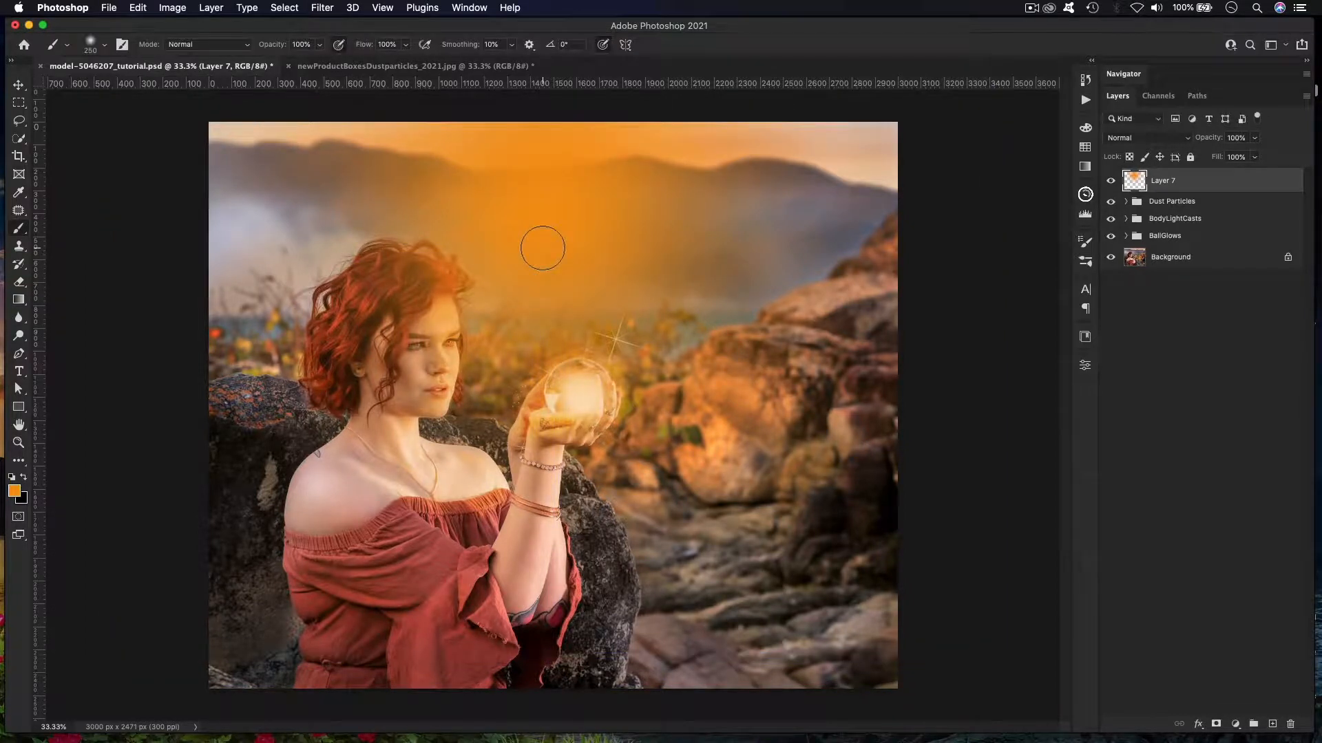
Step: Set the orange glow layer's blend mode to Hard Light and move the glow up to the top of the sky
left_click(1142, 139)
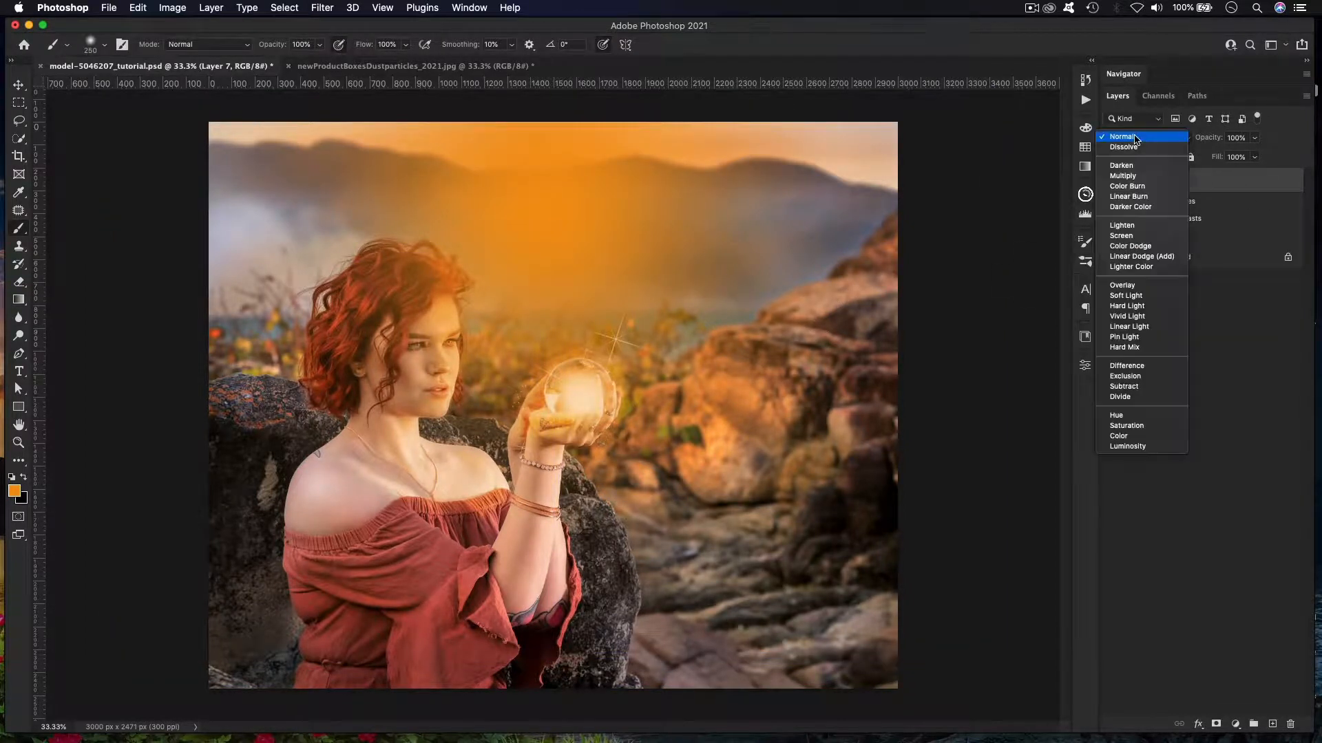
left_click(1127, 307)
key("v")
left_click_drag(555, 236, 547, 162)
key("super+plus")
key("super+minus")
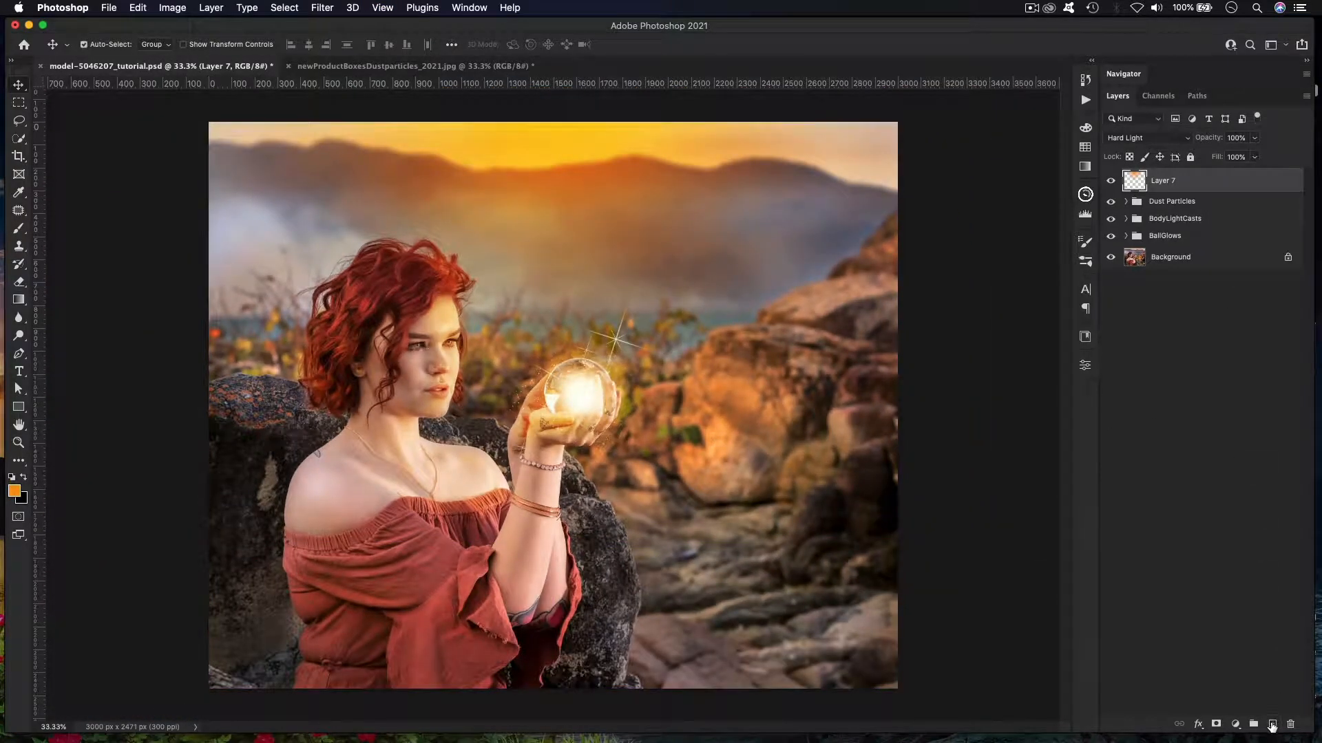
Step: Add a Curves adjustment layer on top with a gentle S-curve: highlights input 189, output 201; shadows input 68, output 60; midpoint anchored
left_click(1235, 723)
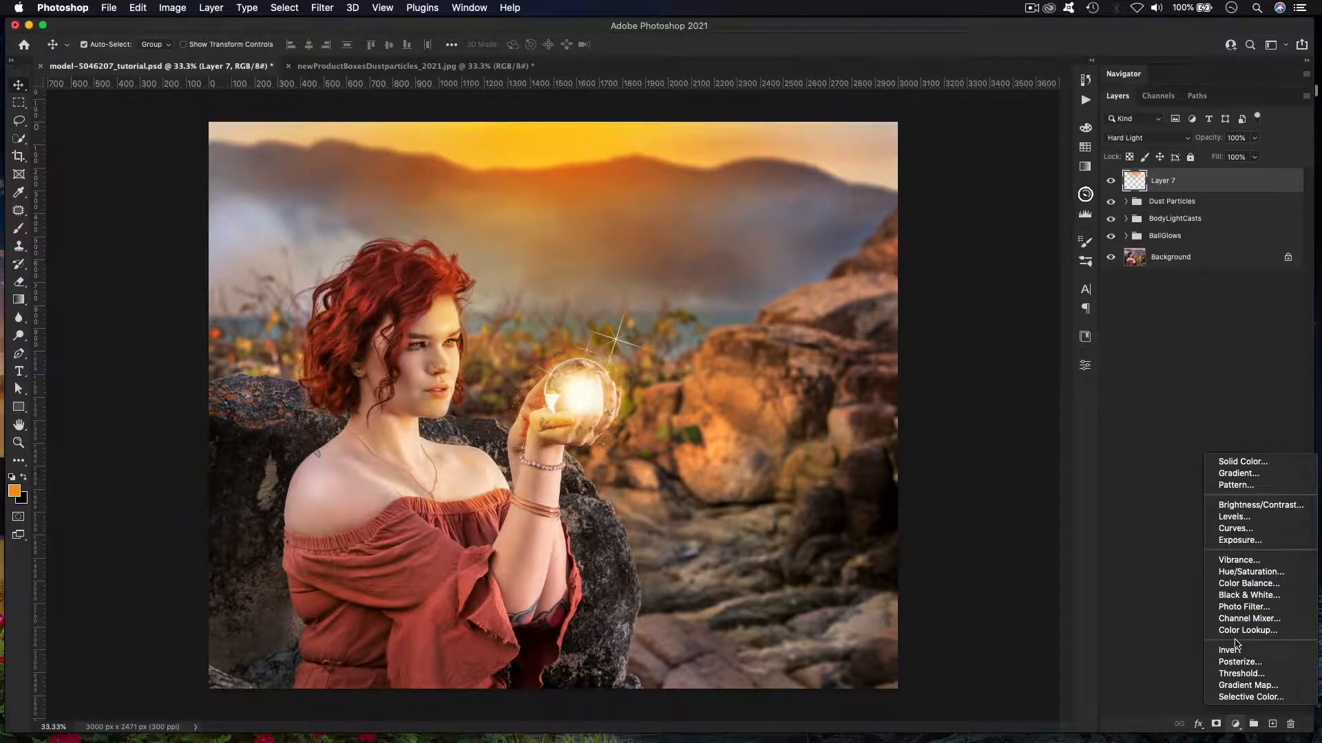
left_click(1229, 528)
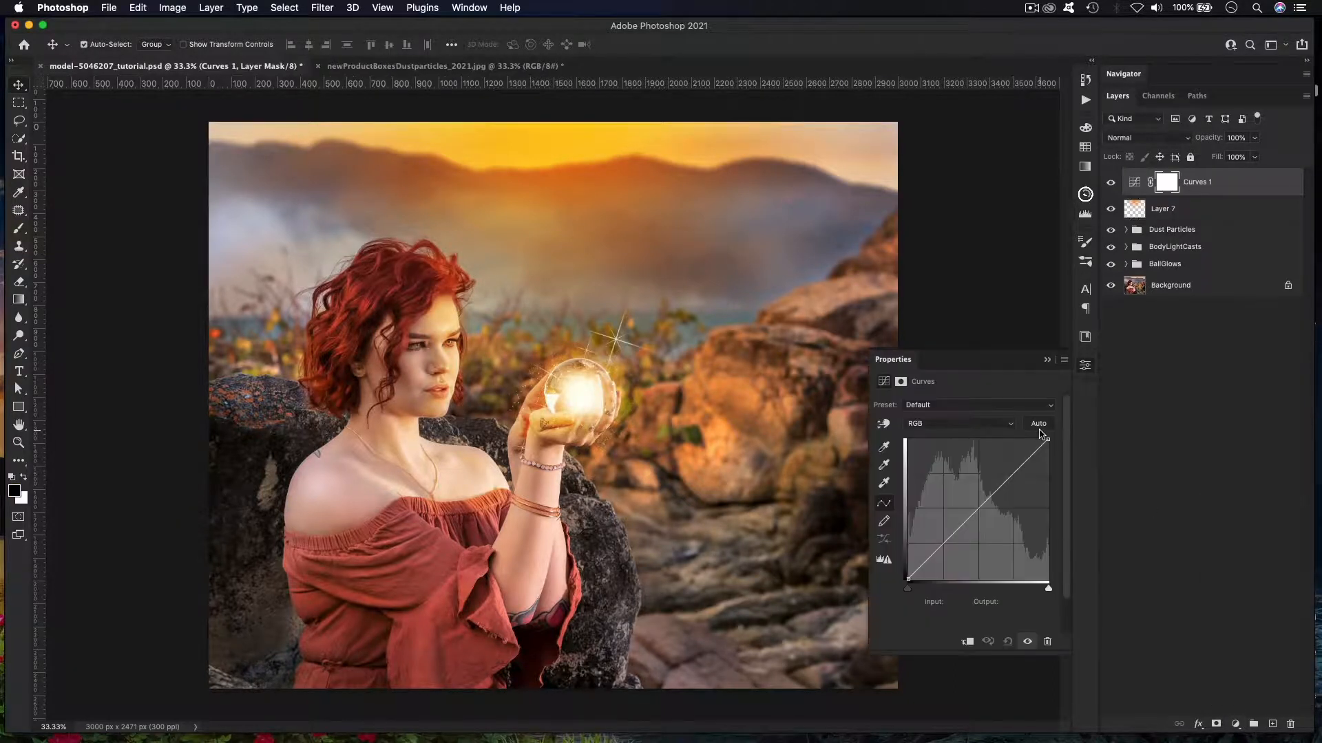
left_click(978, 509)
left_click(1016, 473)
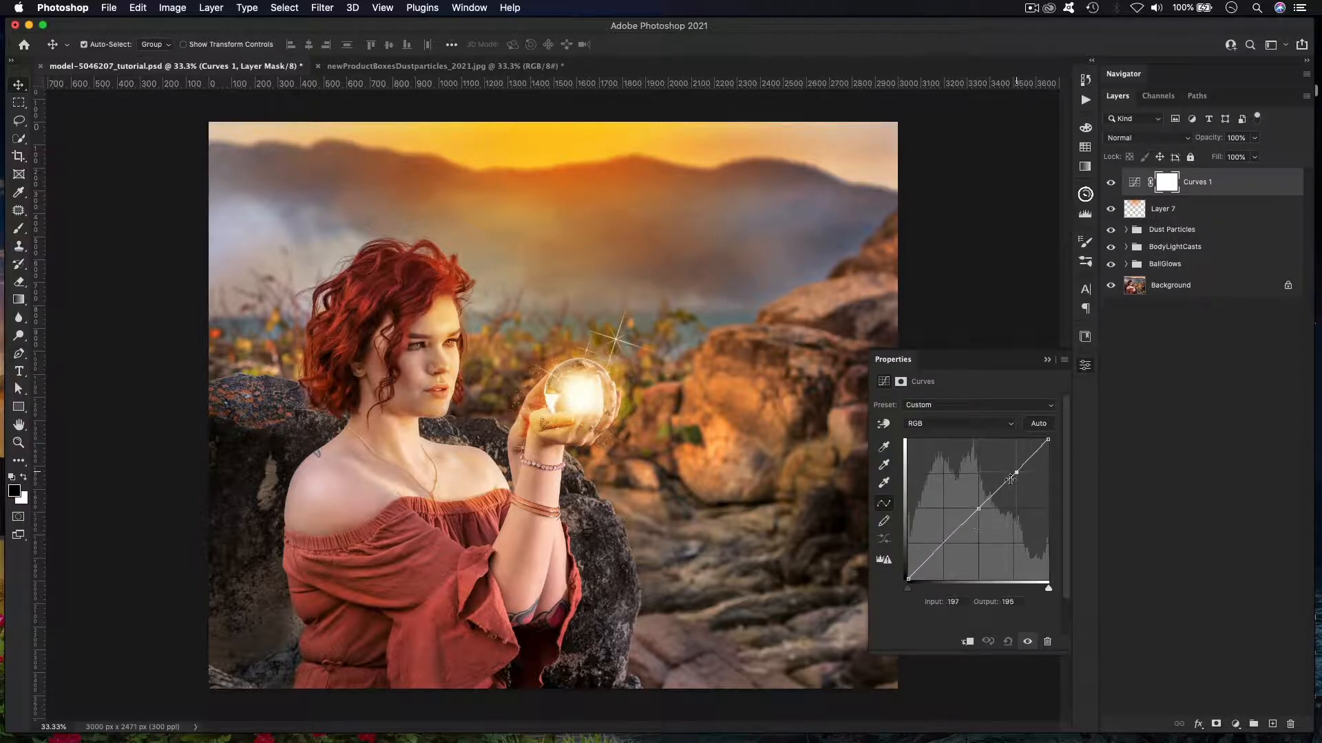
left_click(943, 542)
left_click(1016, 473)
left_click_drag(1016, 473, 1011, 470)
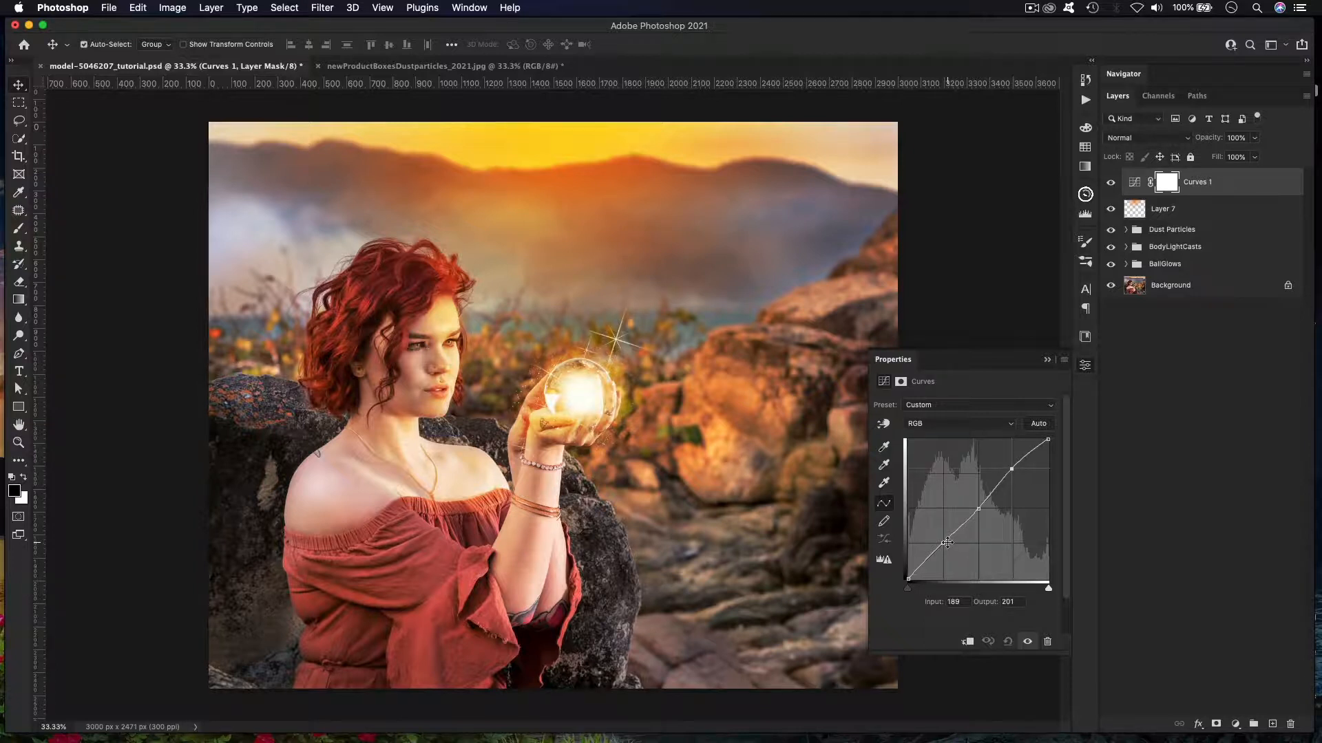
left_click(943, 544)
left_click_drag(942, 544, 946, 547)
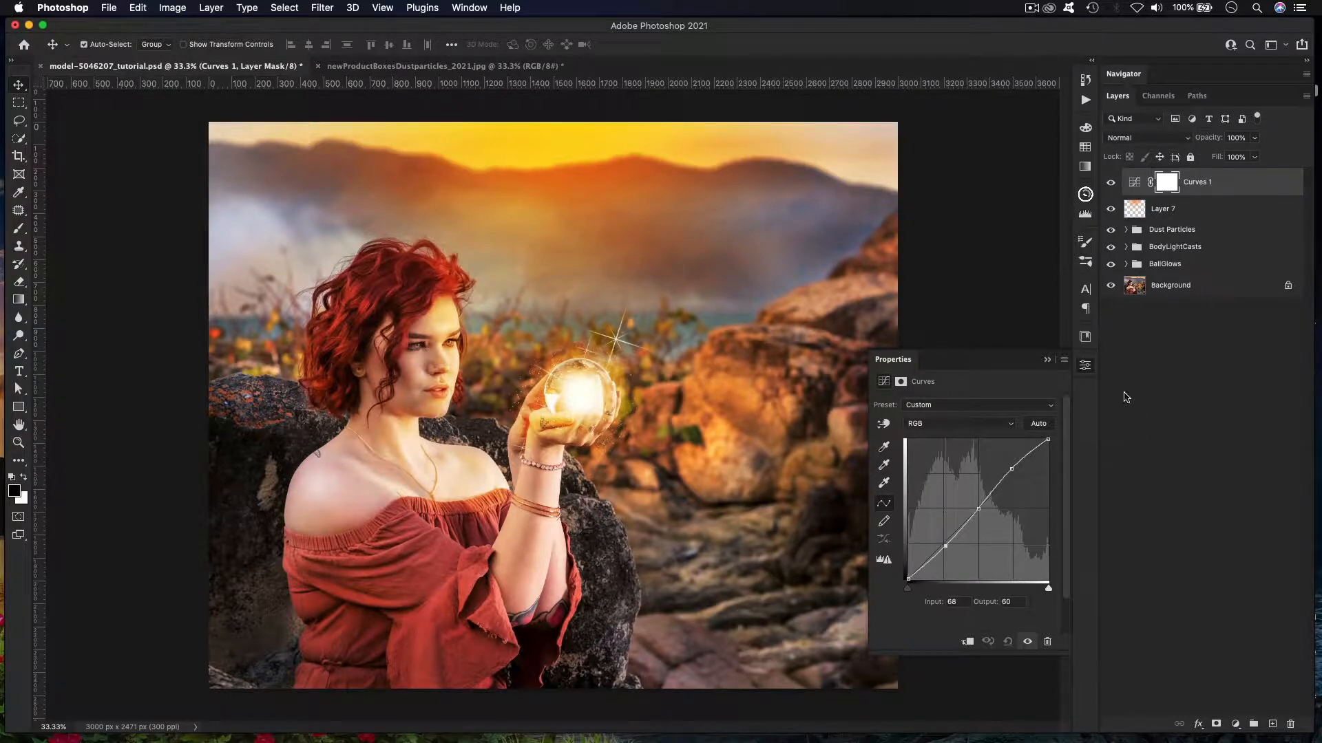
left_click(1086, 367)
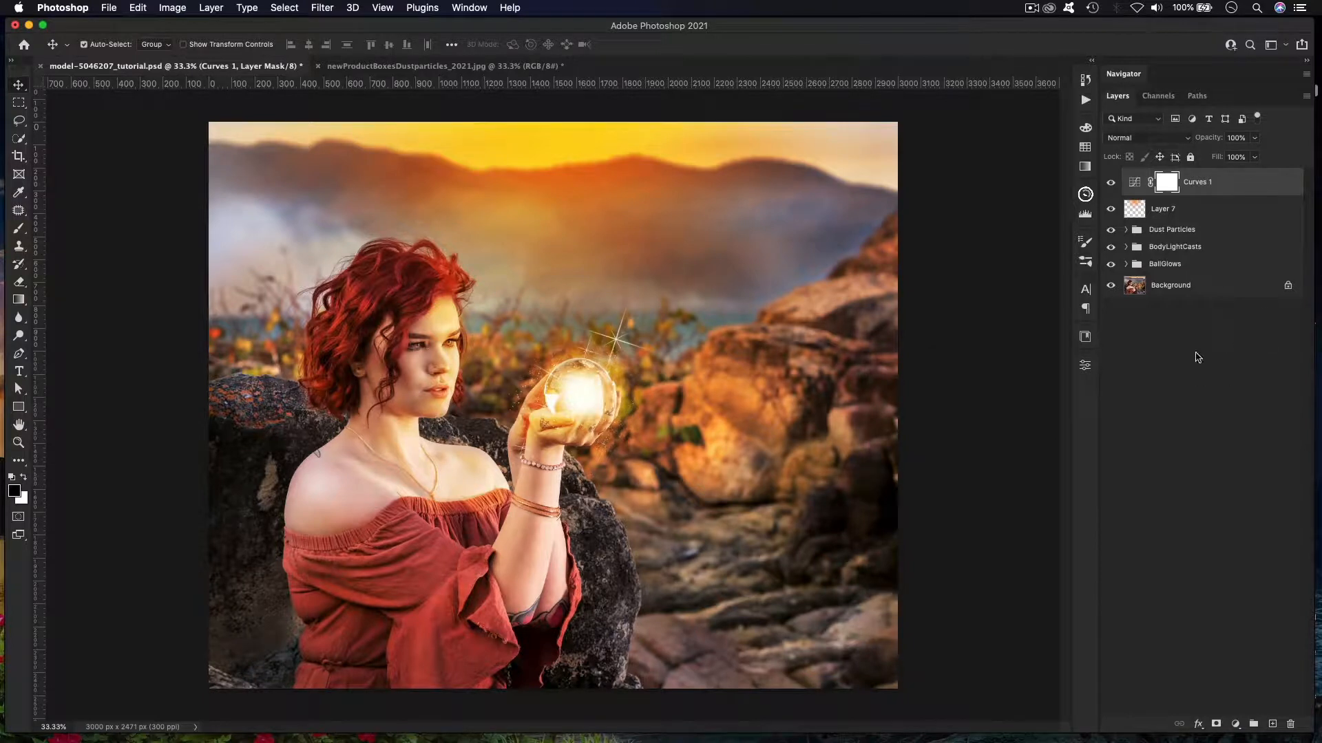
Step: Group the Curves 1 adjustment and Layer 7, and name the group CG
left_click(1183, 216)
left_click(1217, 185)
left_click(1197, 213, "shift")
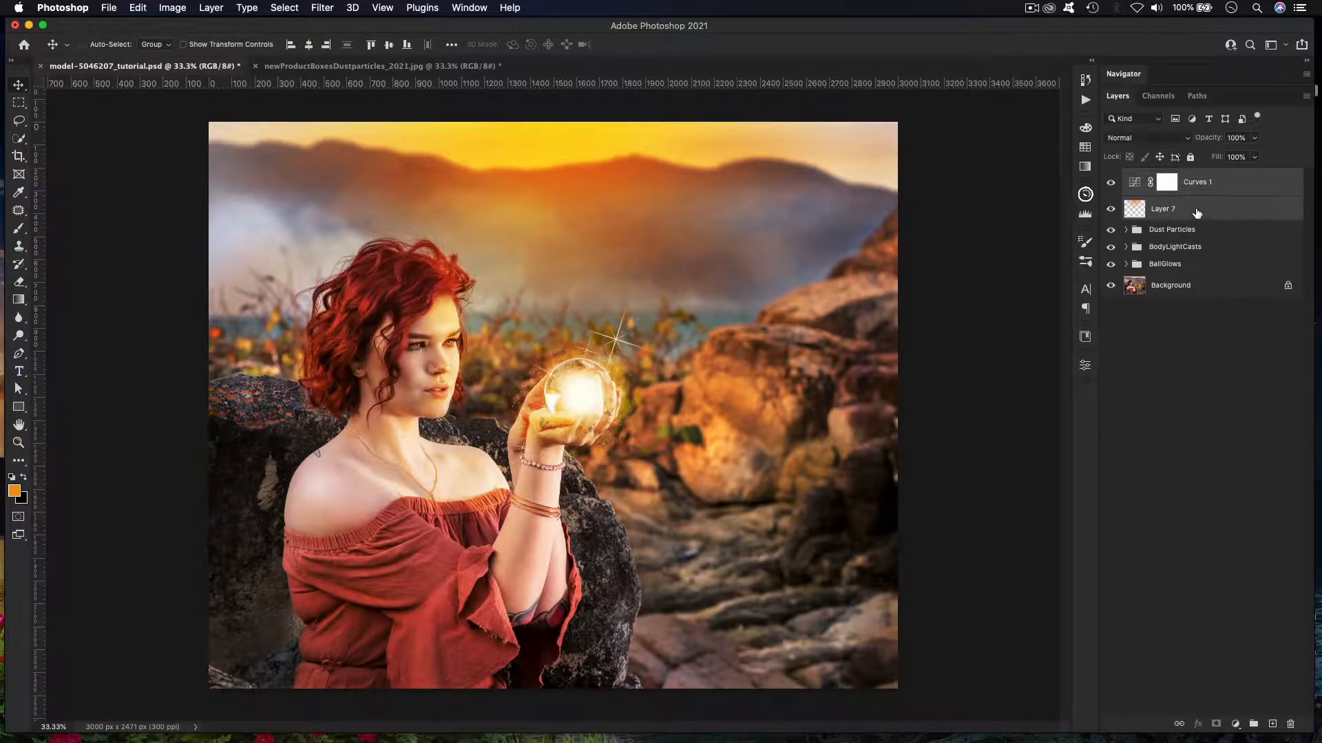
key("super+g")
double_click(1162, 176)
type("CG")
key("Return")
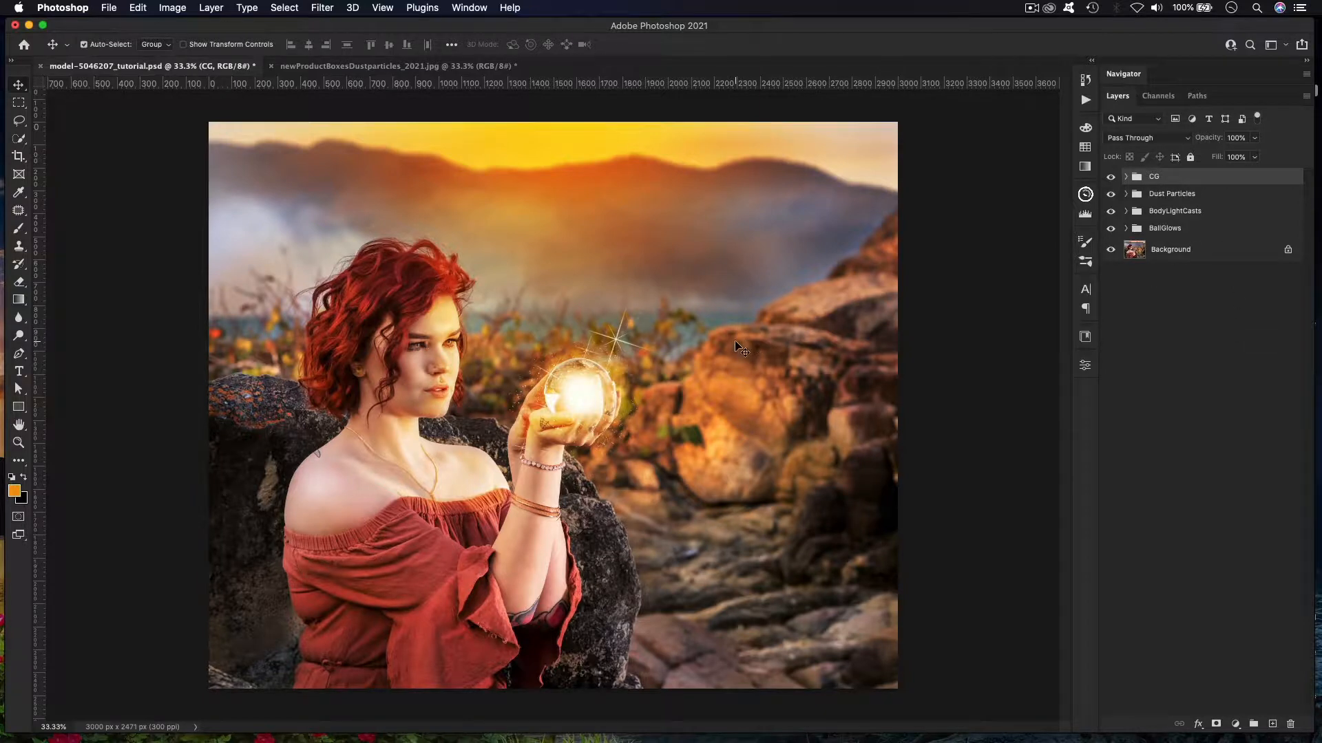
Step: Group the CG, Dust Particles, BodyLightCasts and BallGlows groups together and name the new group Adjustments
key("super+plus")
key("super+minus")
left_click(1203, 230)
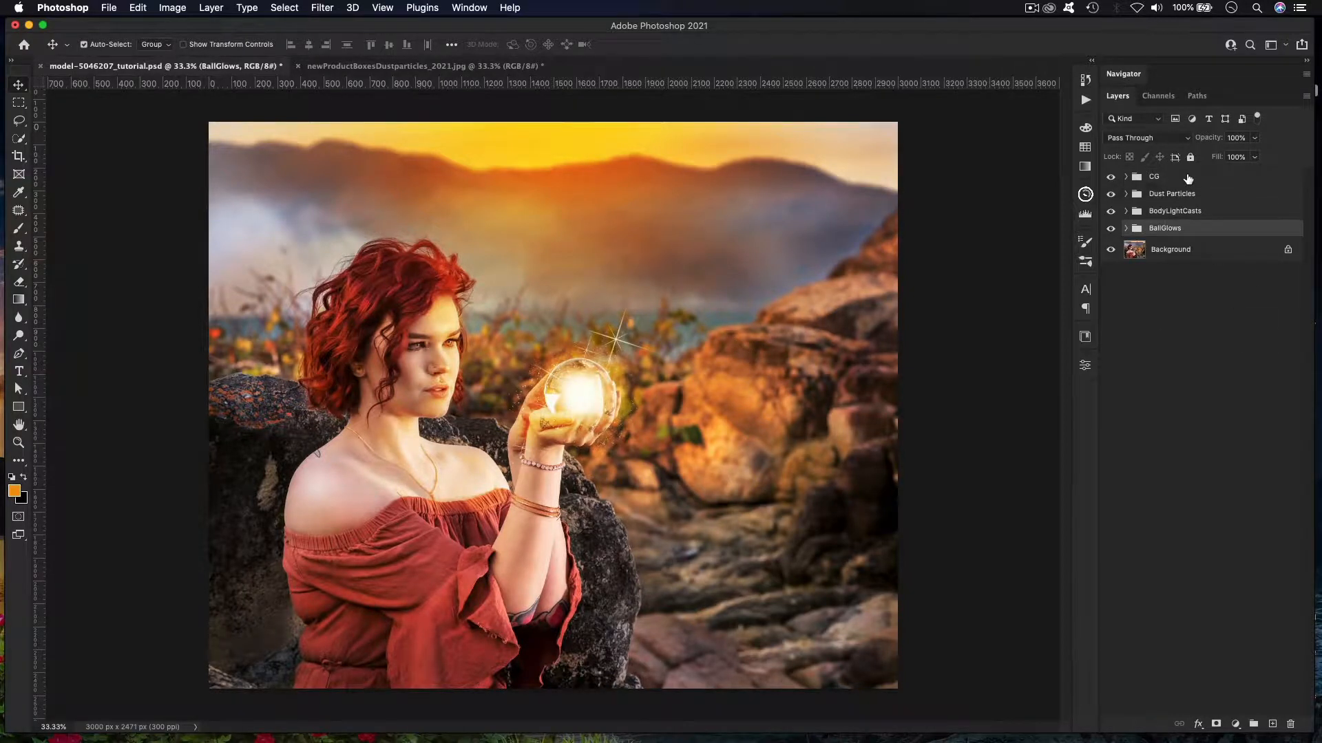
left_click(1187, 179, "shift")
key("super+g")
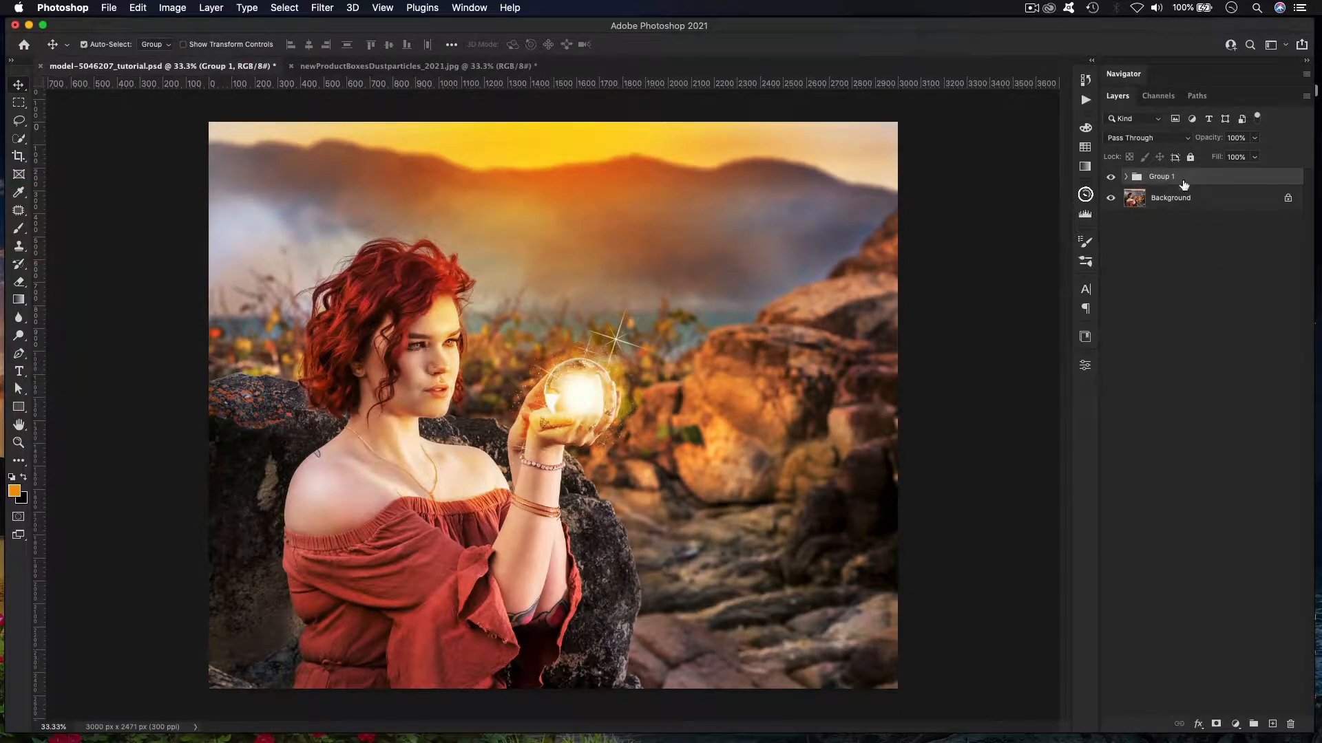
double_click(1161, 178)
type("Adjustments")
key("Return")
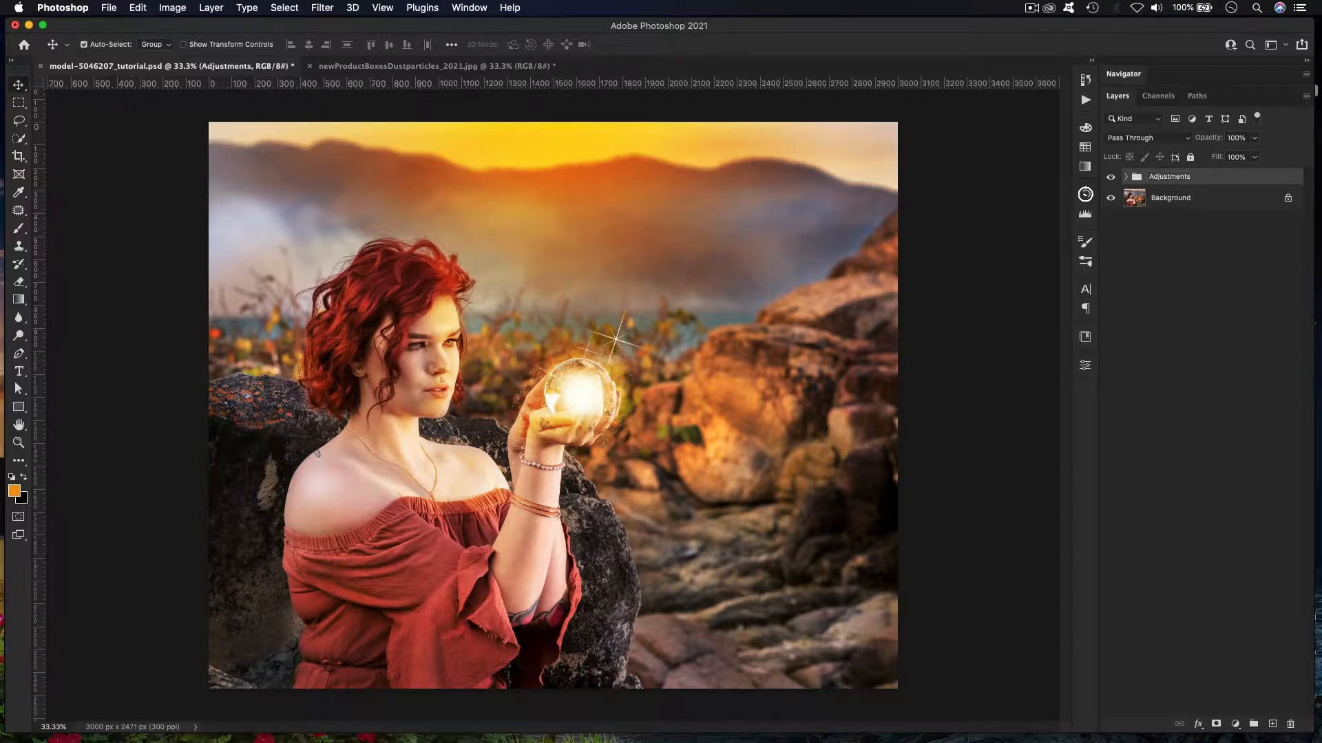
Step: Compare the portrait before and after the edits by hiding and showing the Adjustments group twice
left_click(1111, 178)
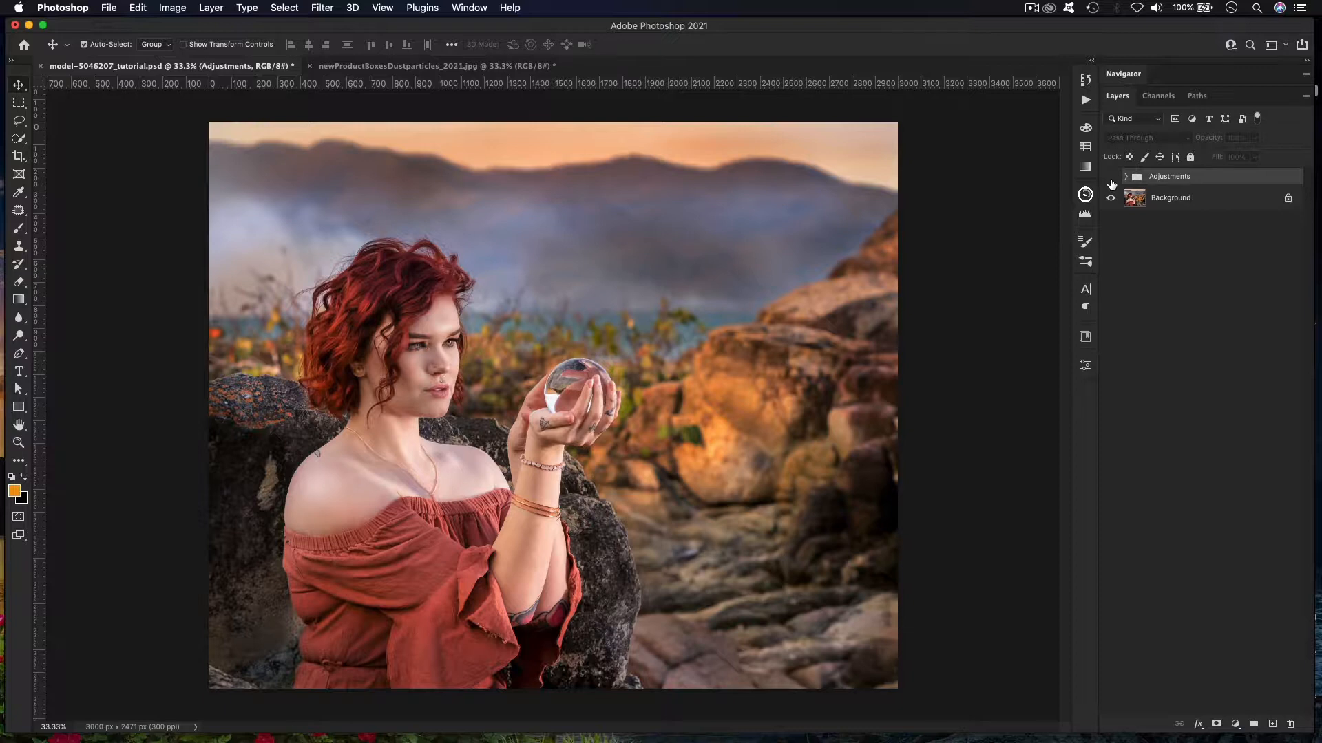
left_click(1110, 178)
left_click(1111, 179)
left_click(1110, 178)
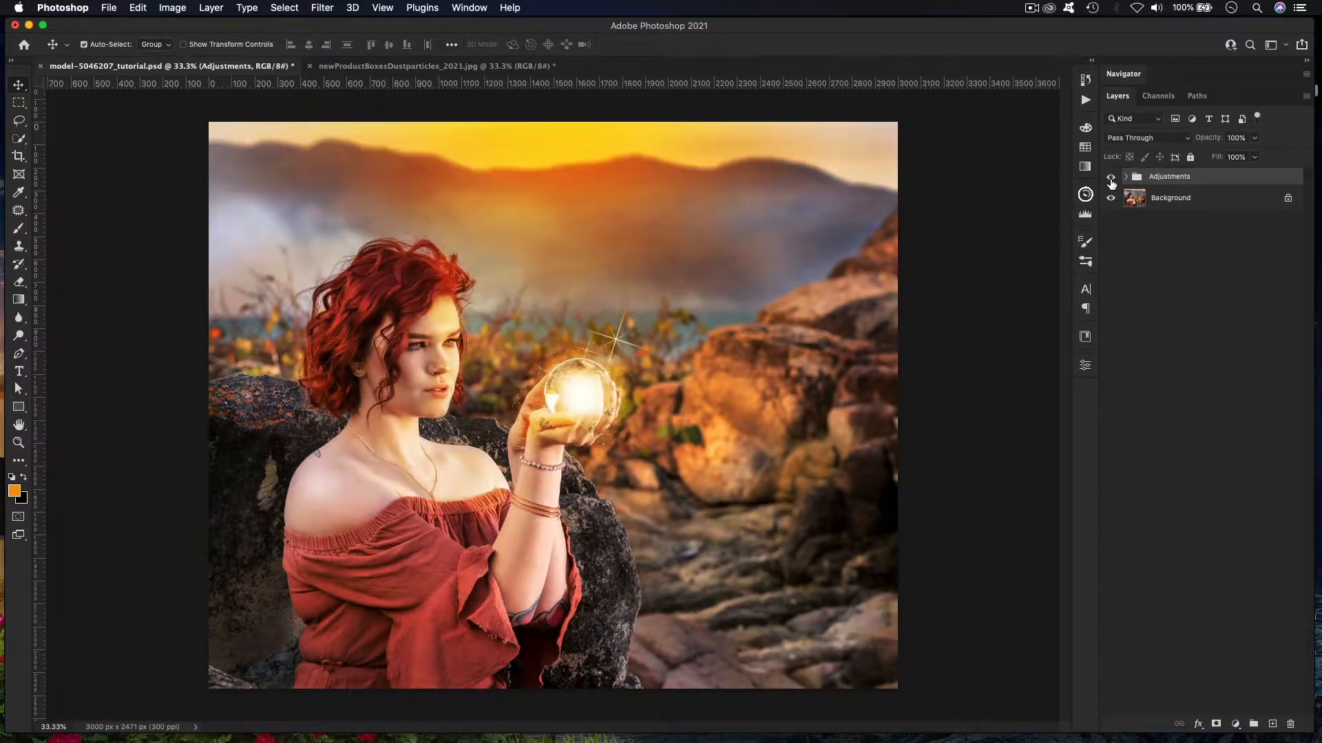